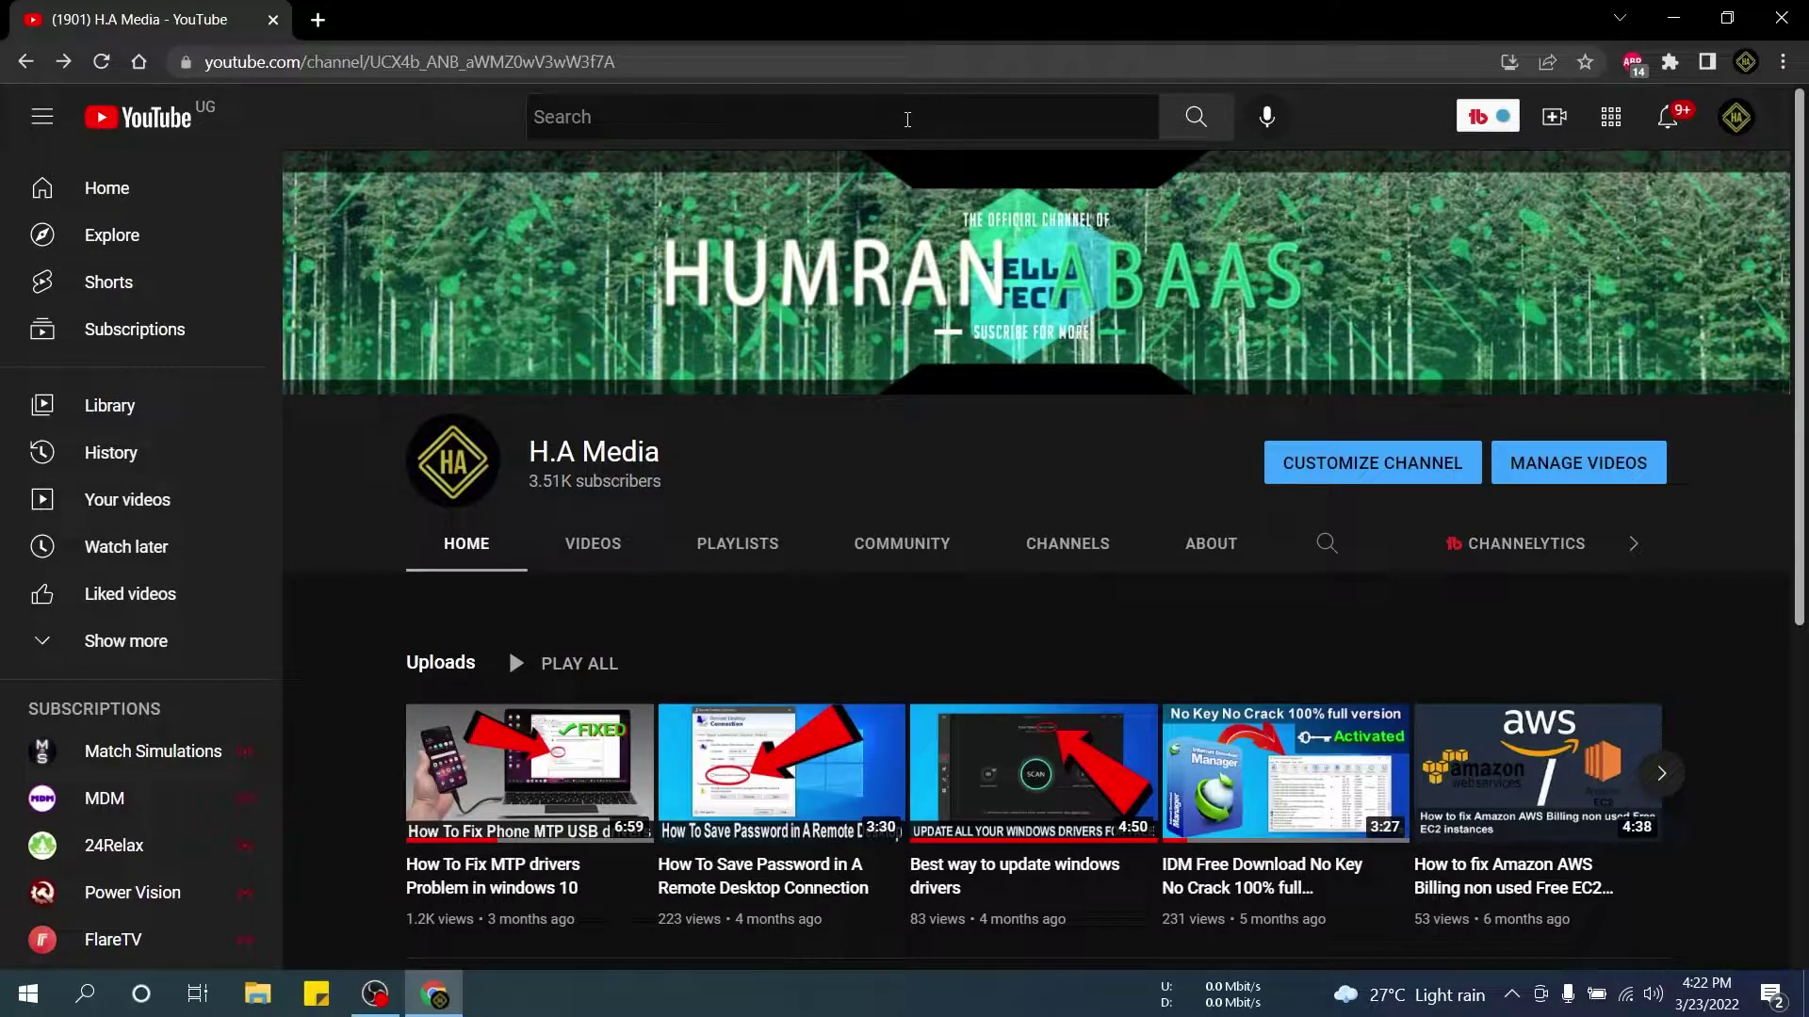
Launch Microsoft Edge from the browser folder in the Start menu.
left_click(28, 994)
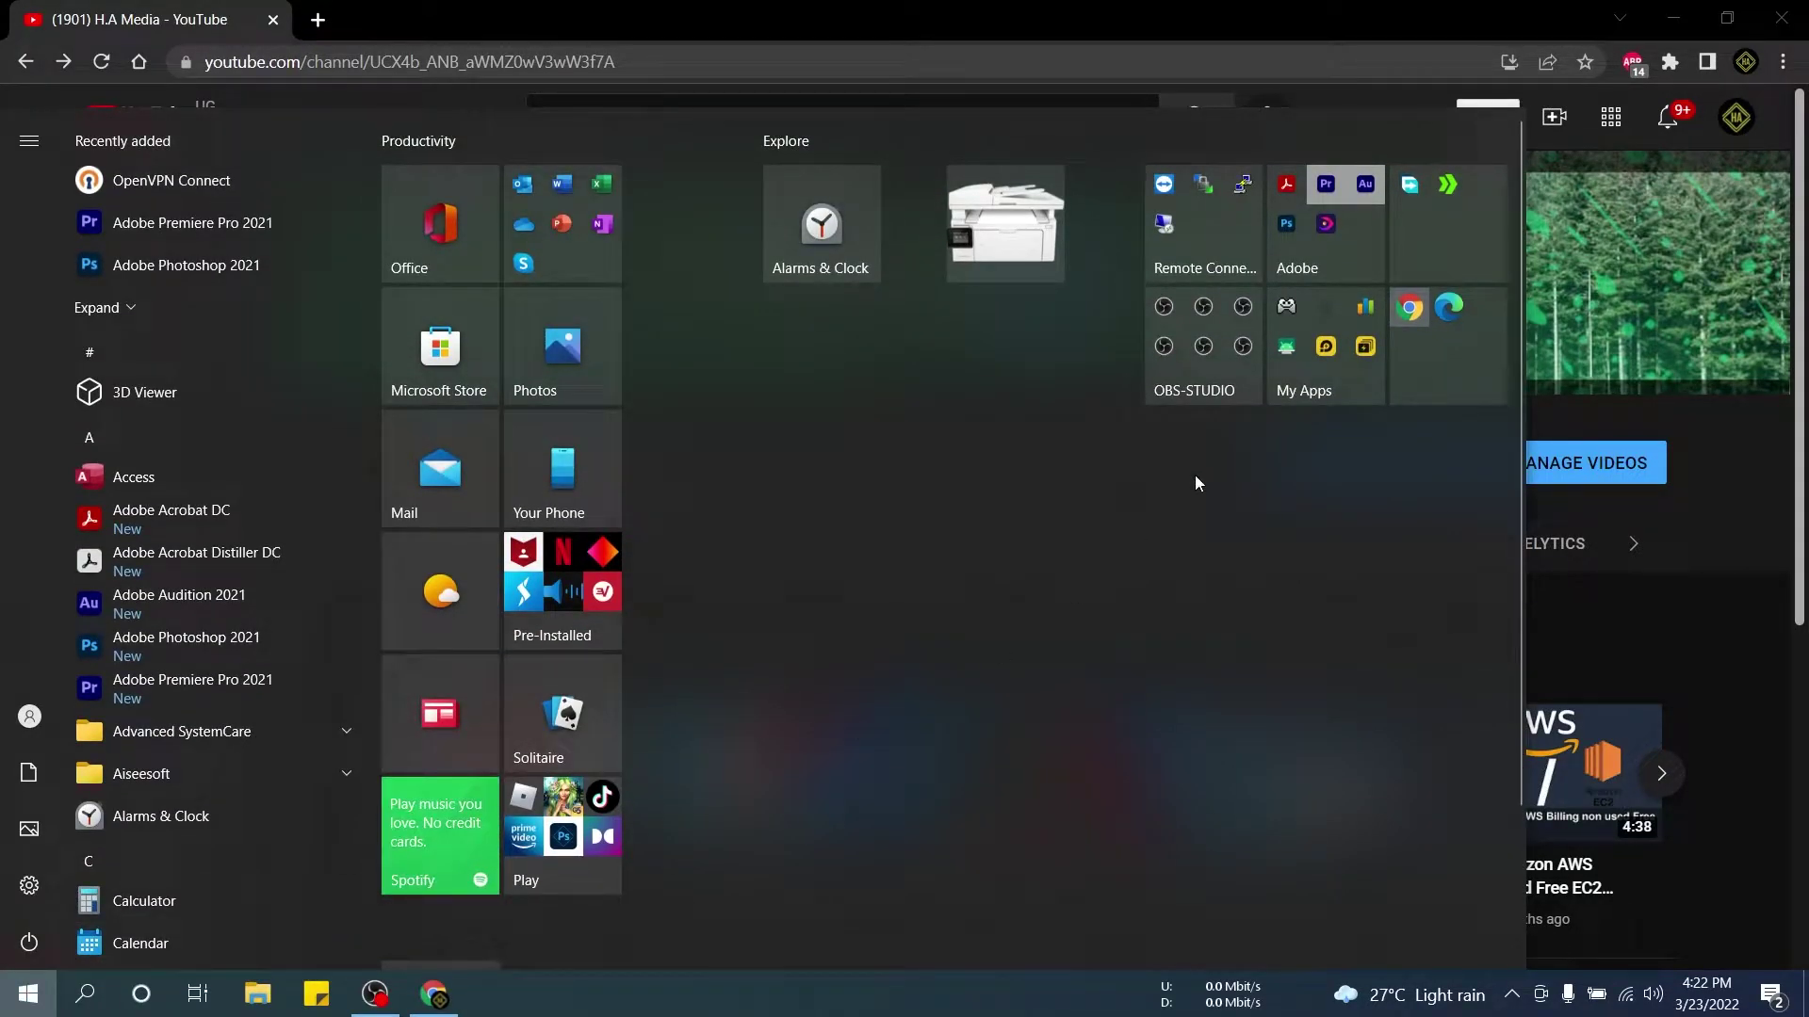
left_click(1433, 375)
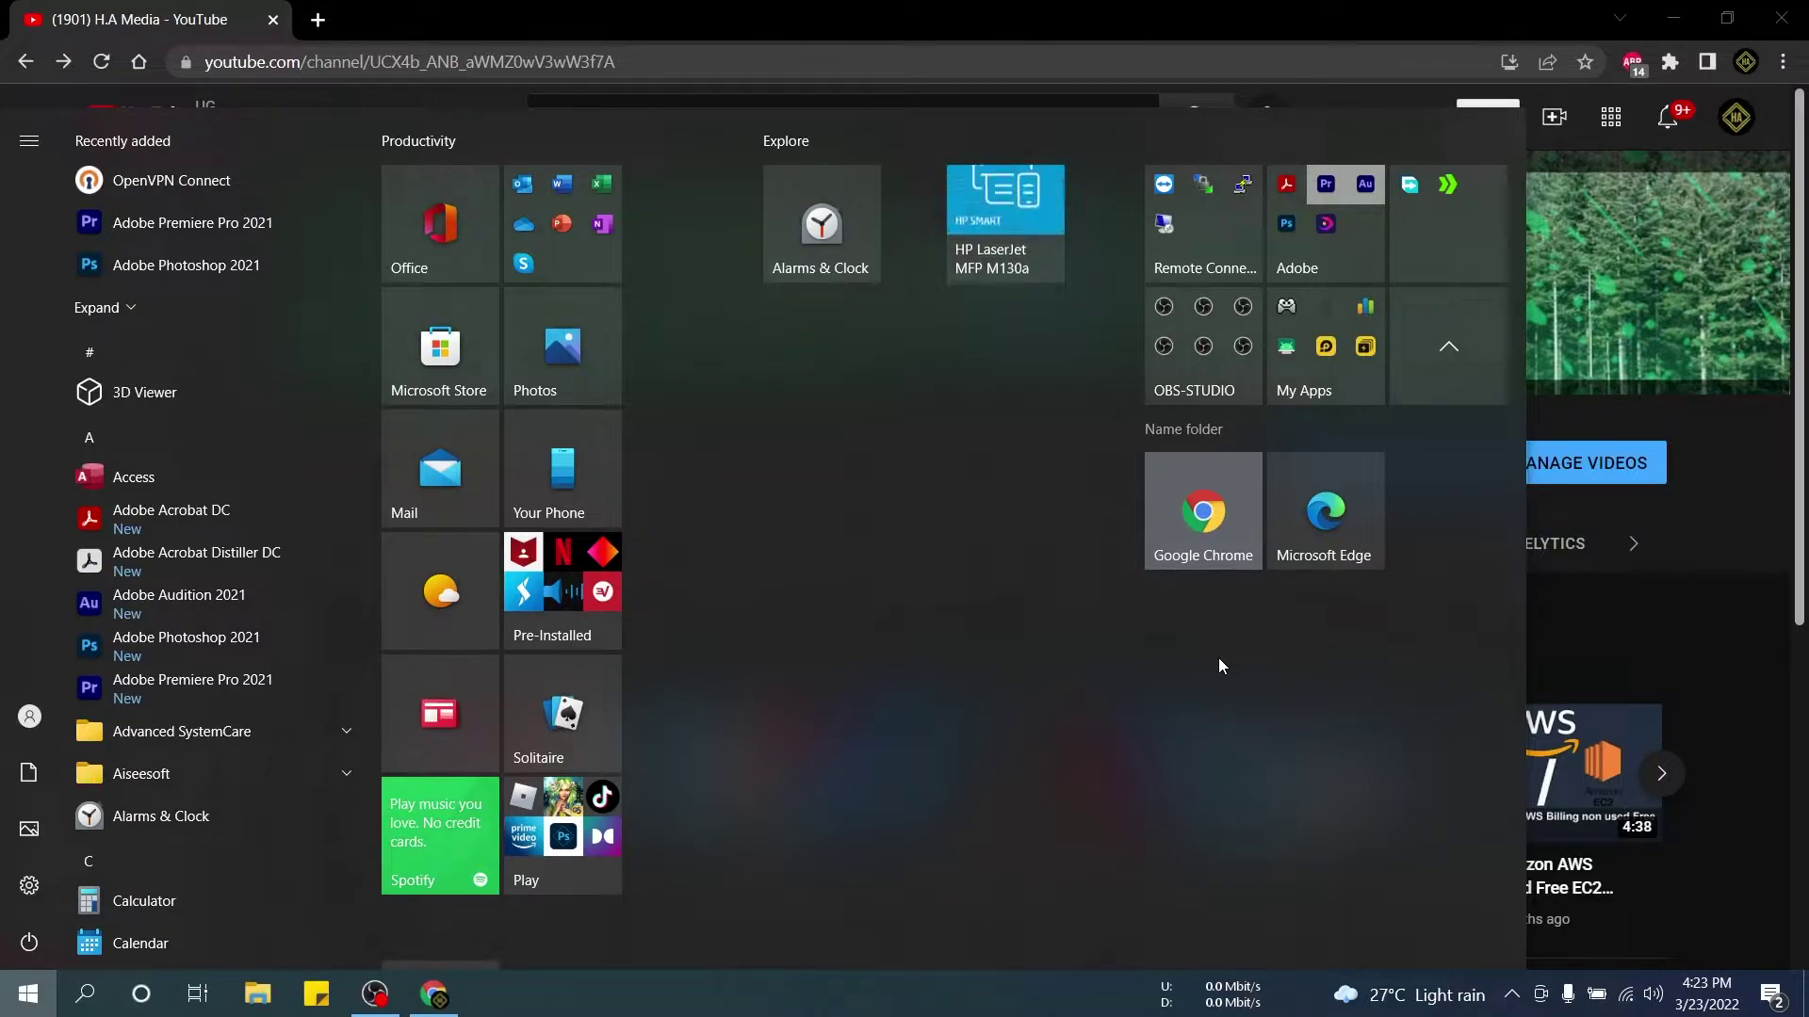
left_click(1326, 528)
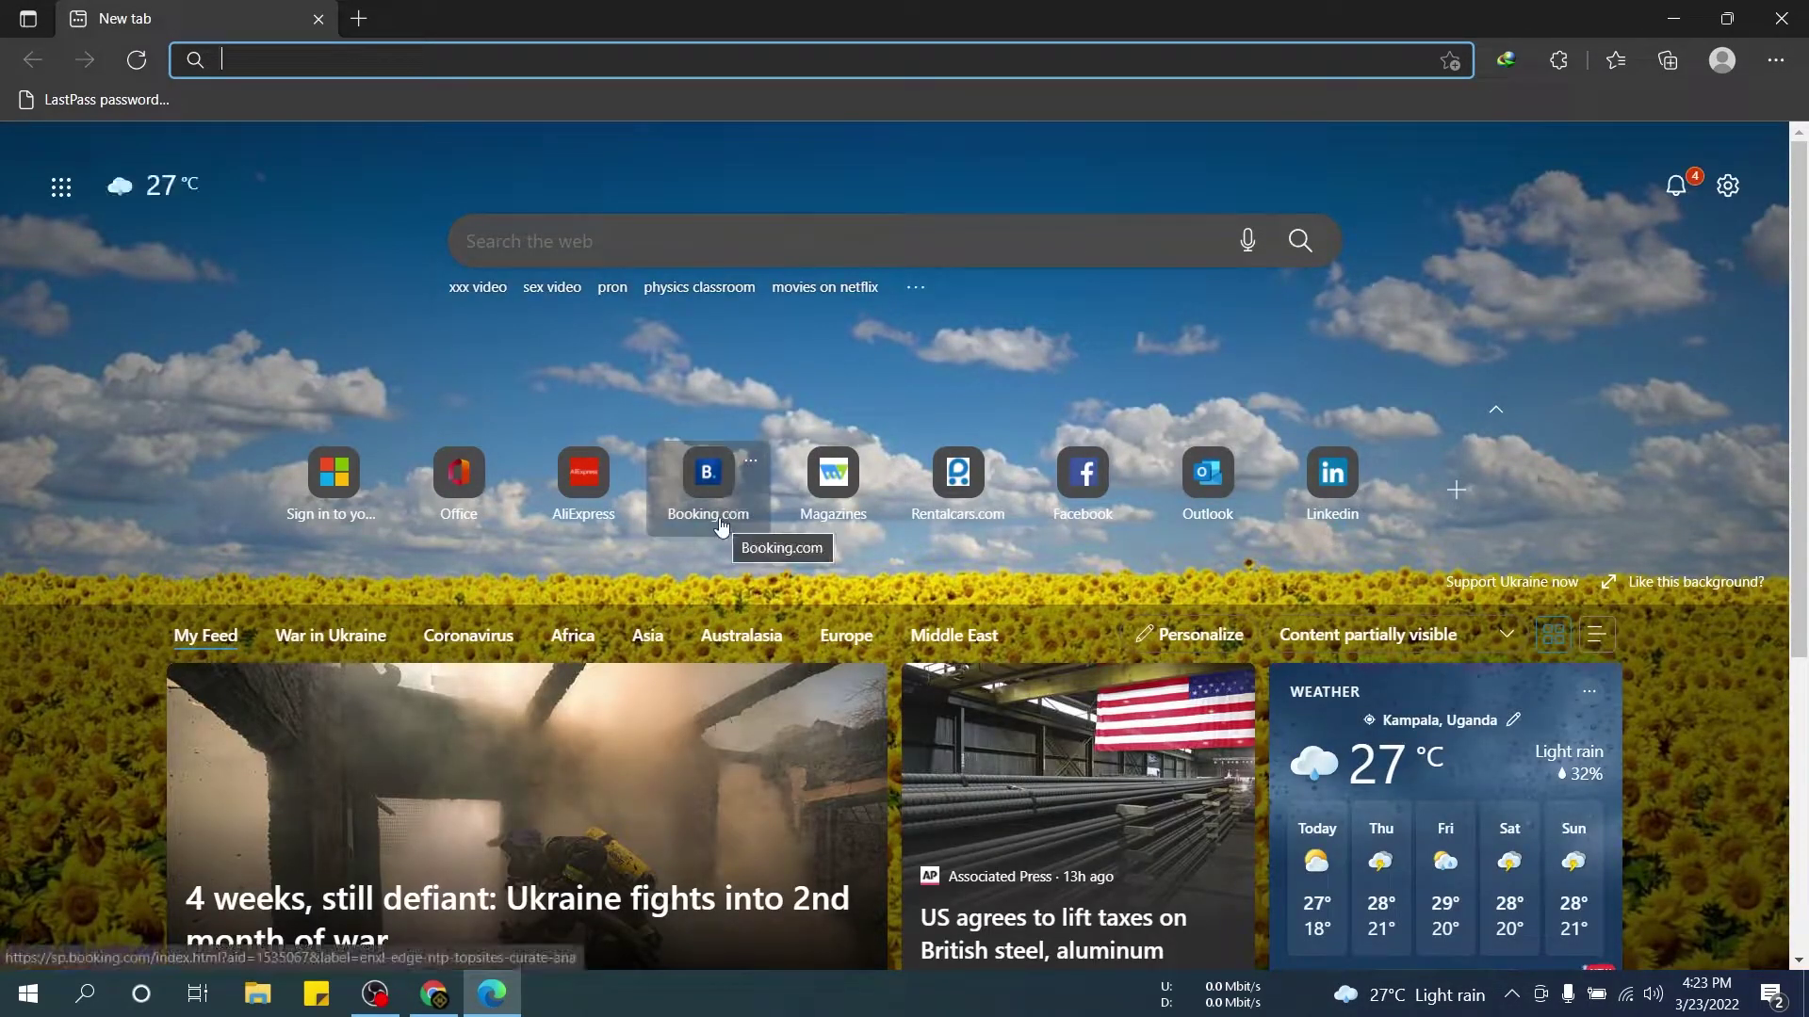
Open a new InPrivate Edge window and go to office.
right_click(490, 1006)
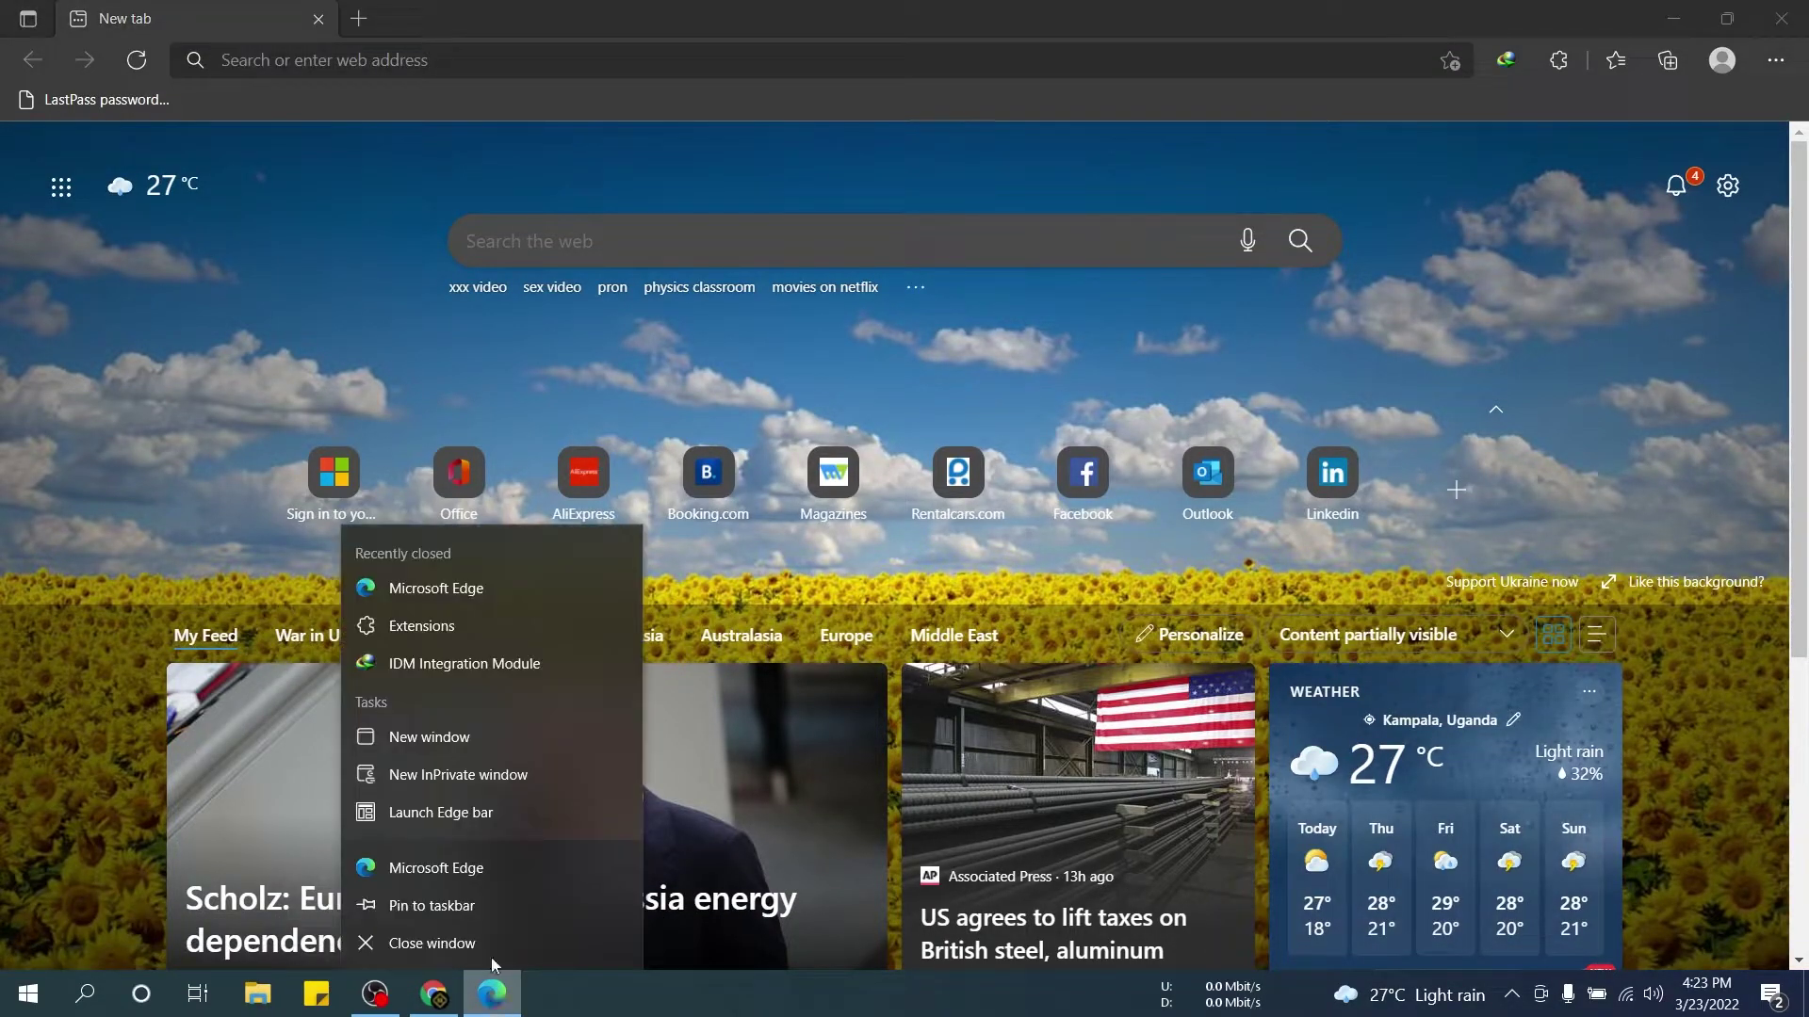
left_click(448, 775)
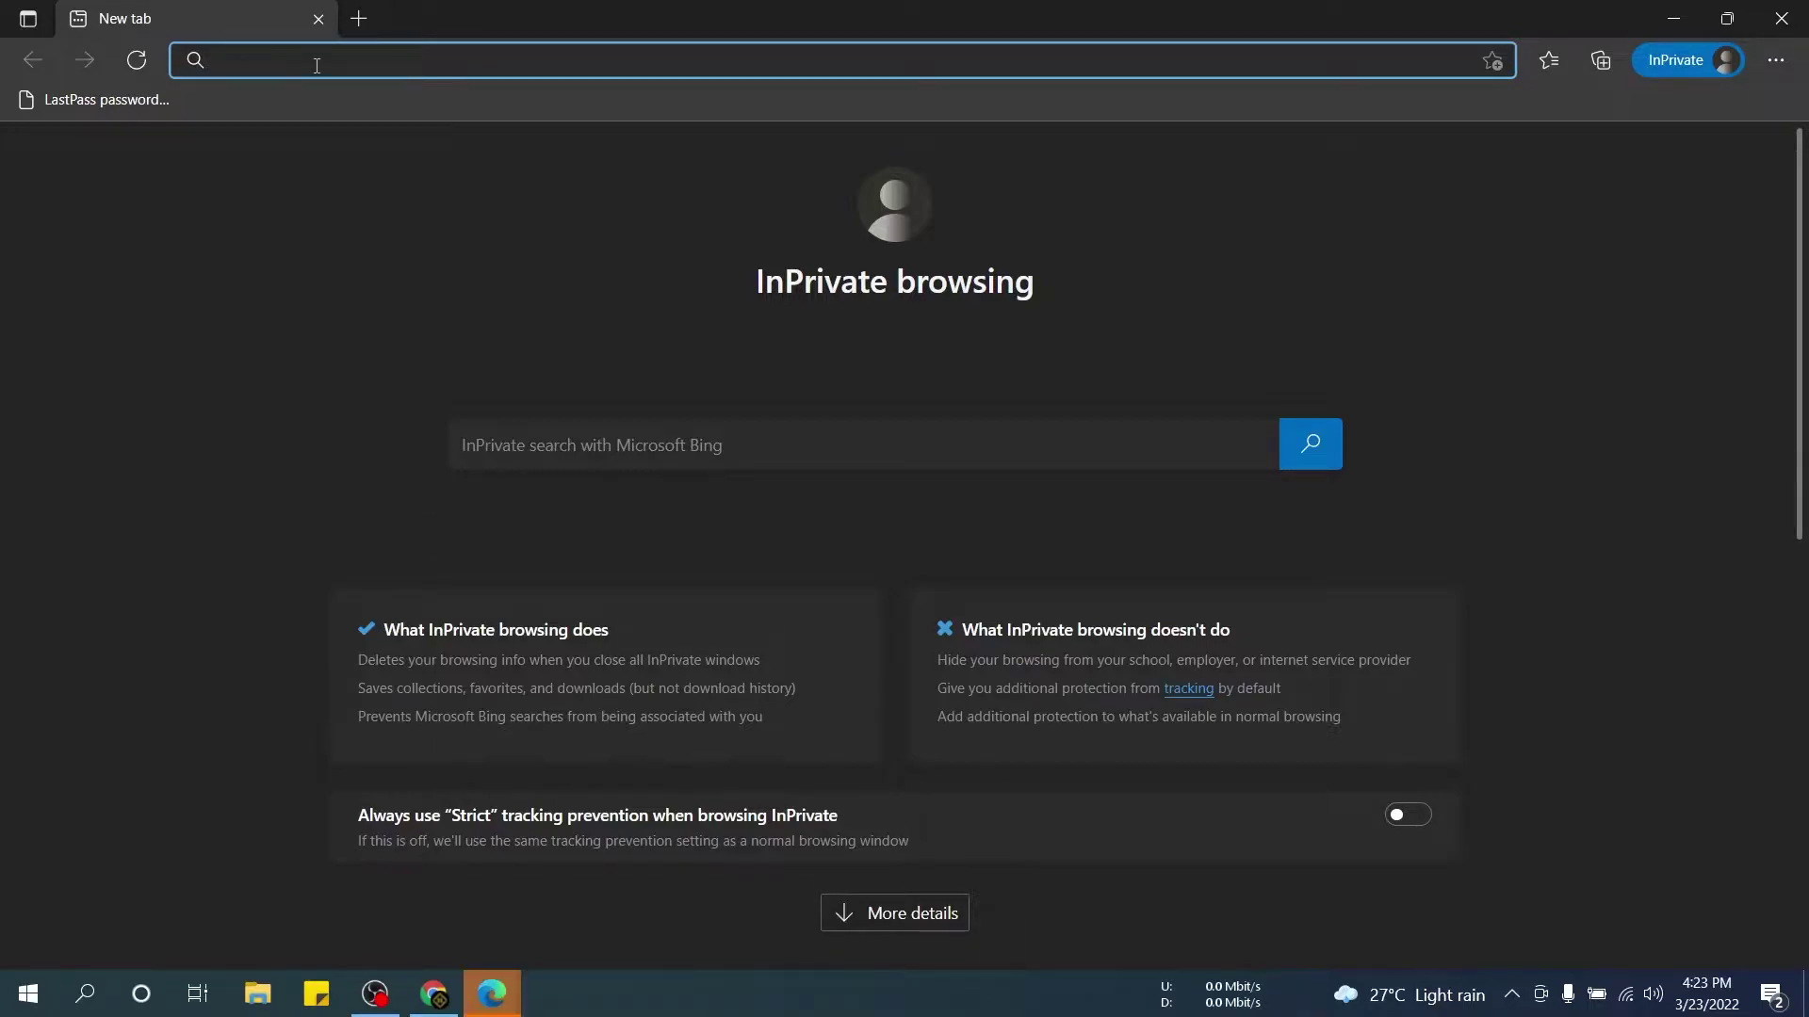
type("office.com")
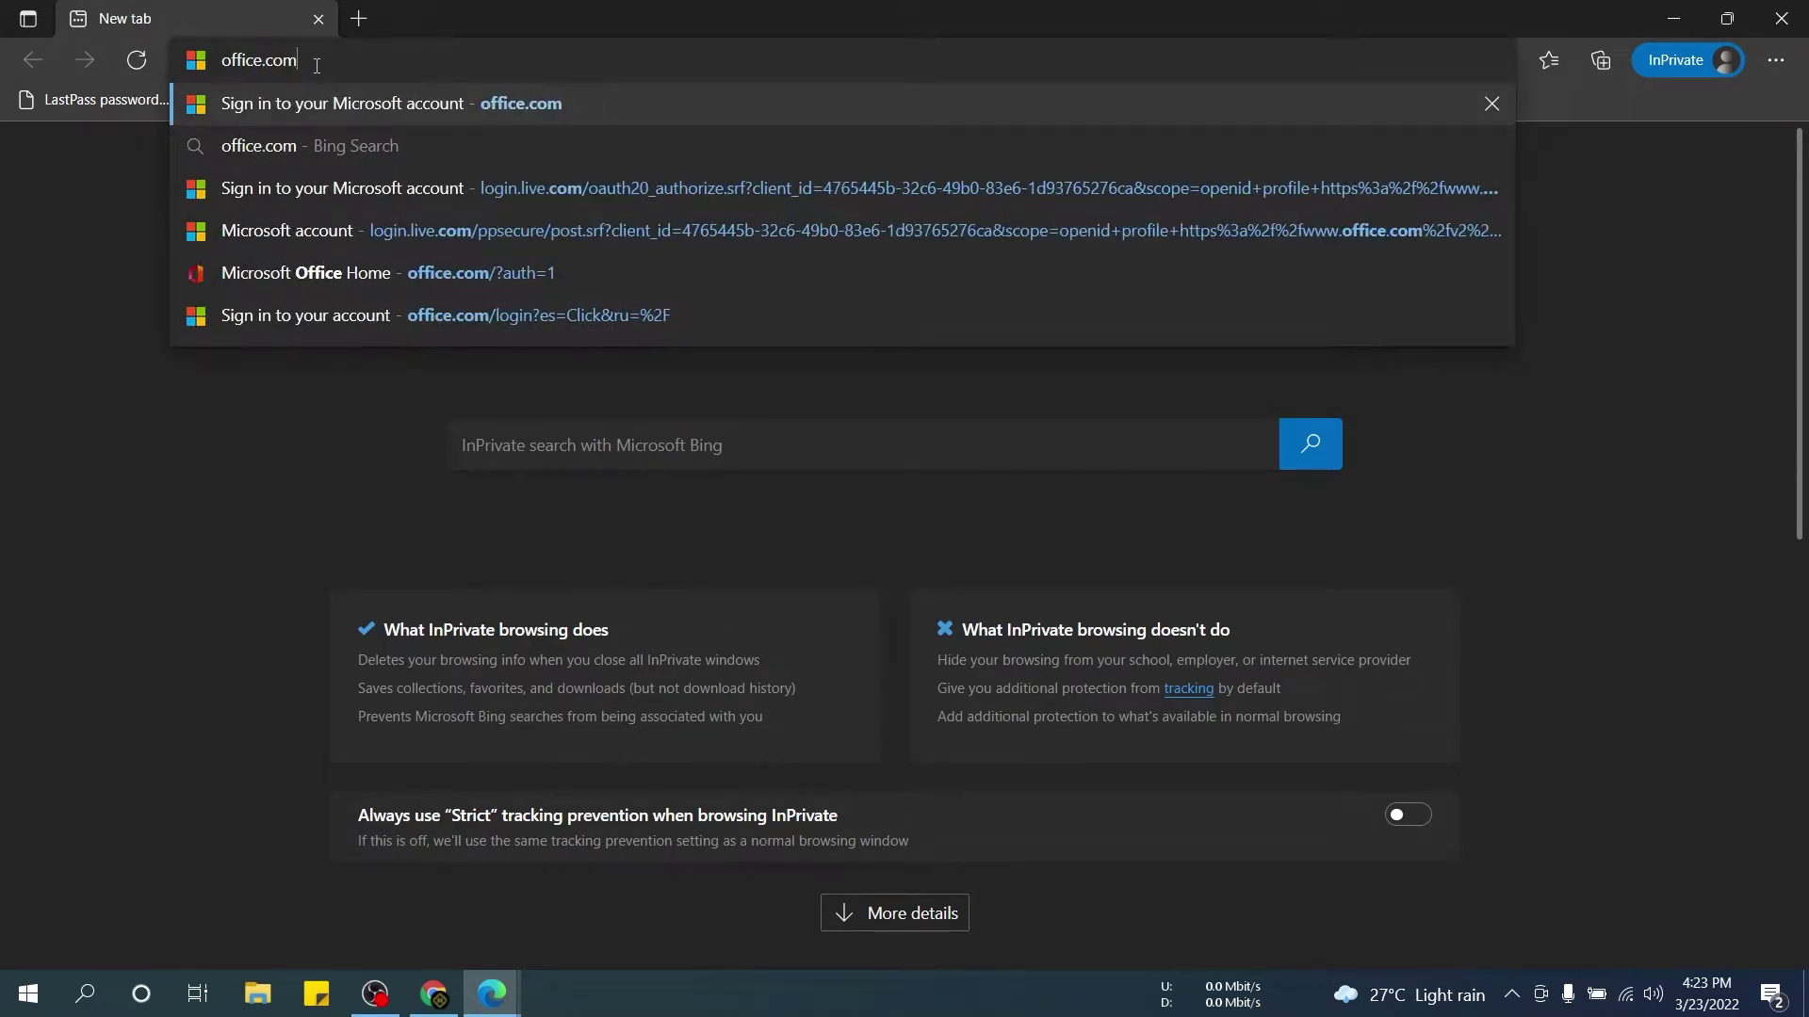
key("Return")
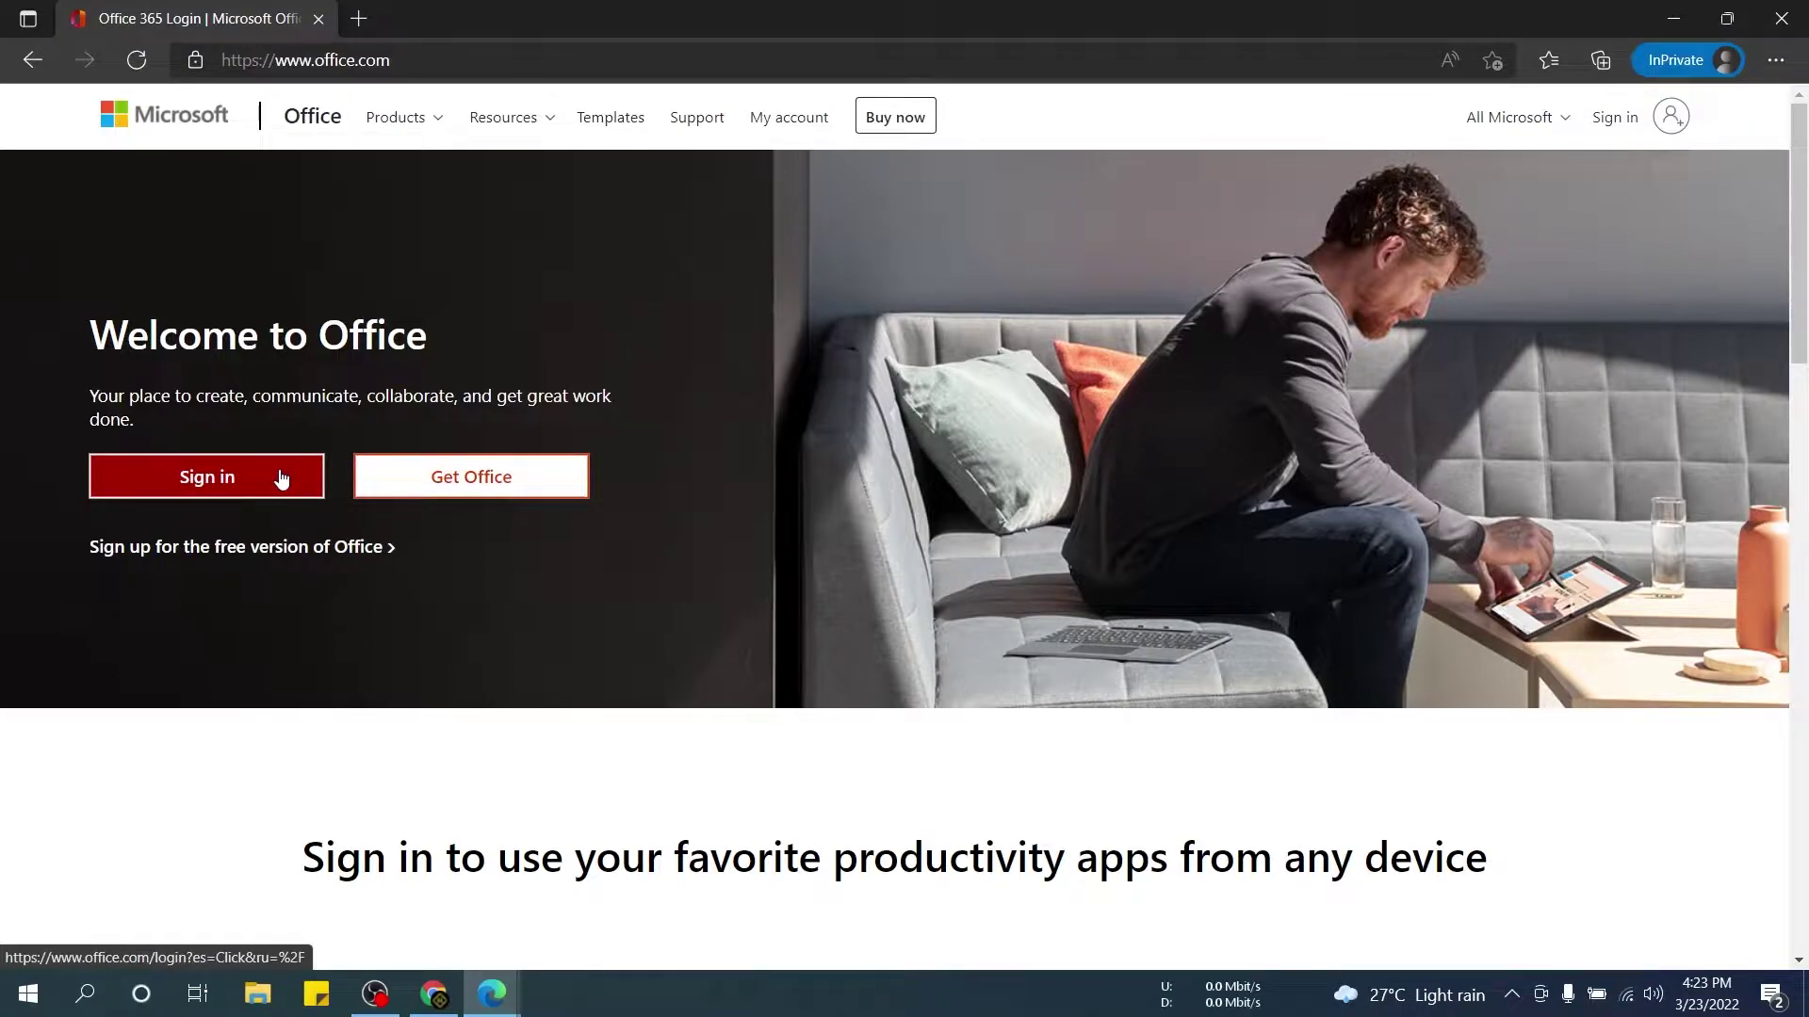
Start Office sign-in and fill in the saved account e-mail.
left_click(212, 490)
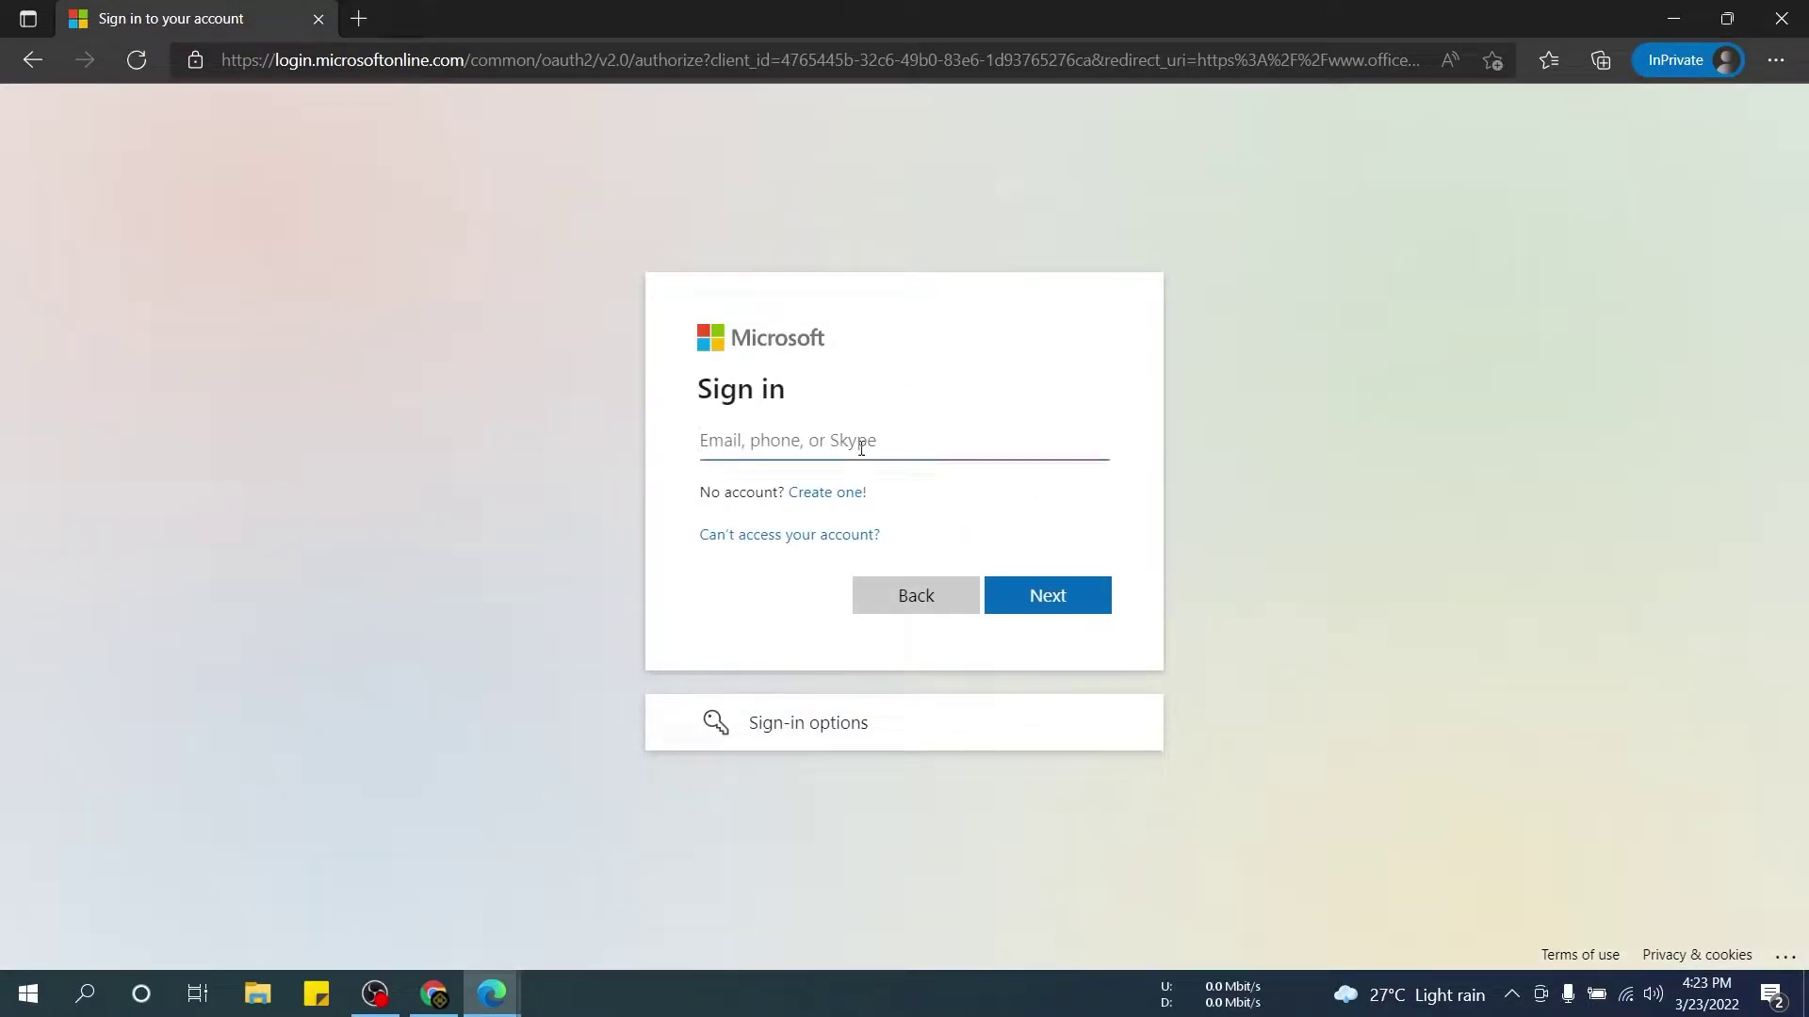
left_click(874, 446)
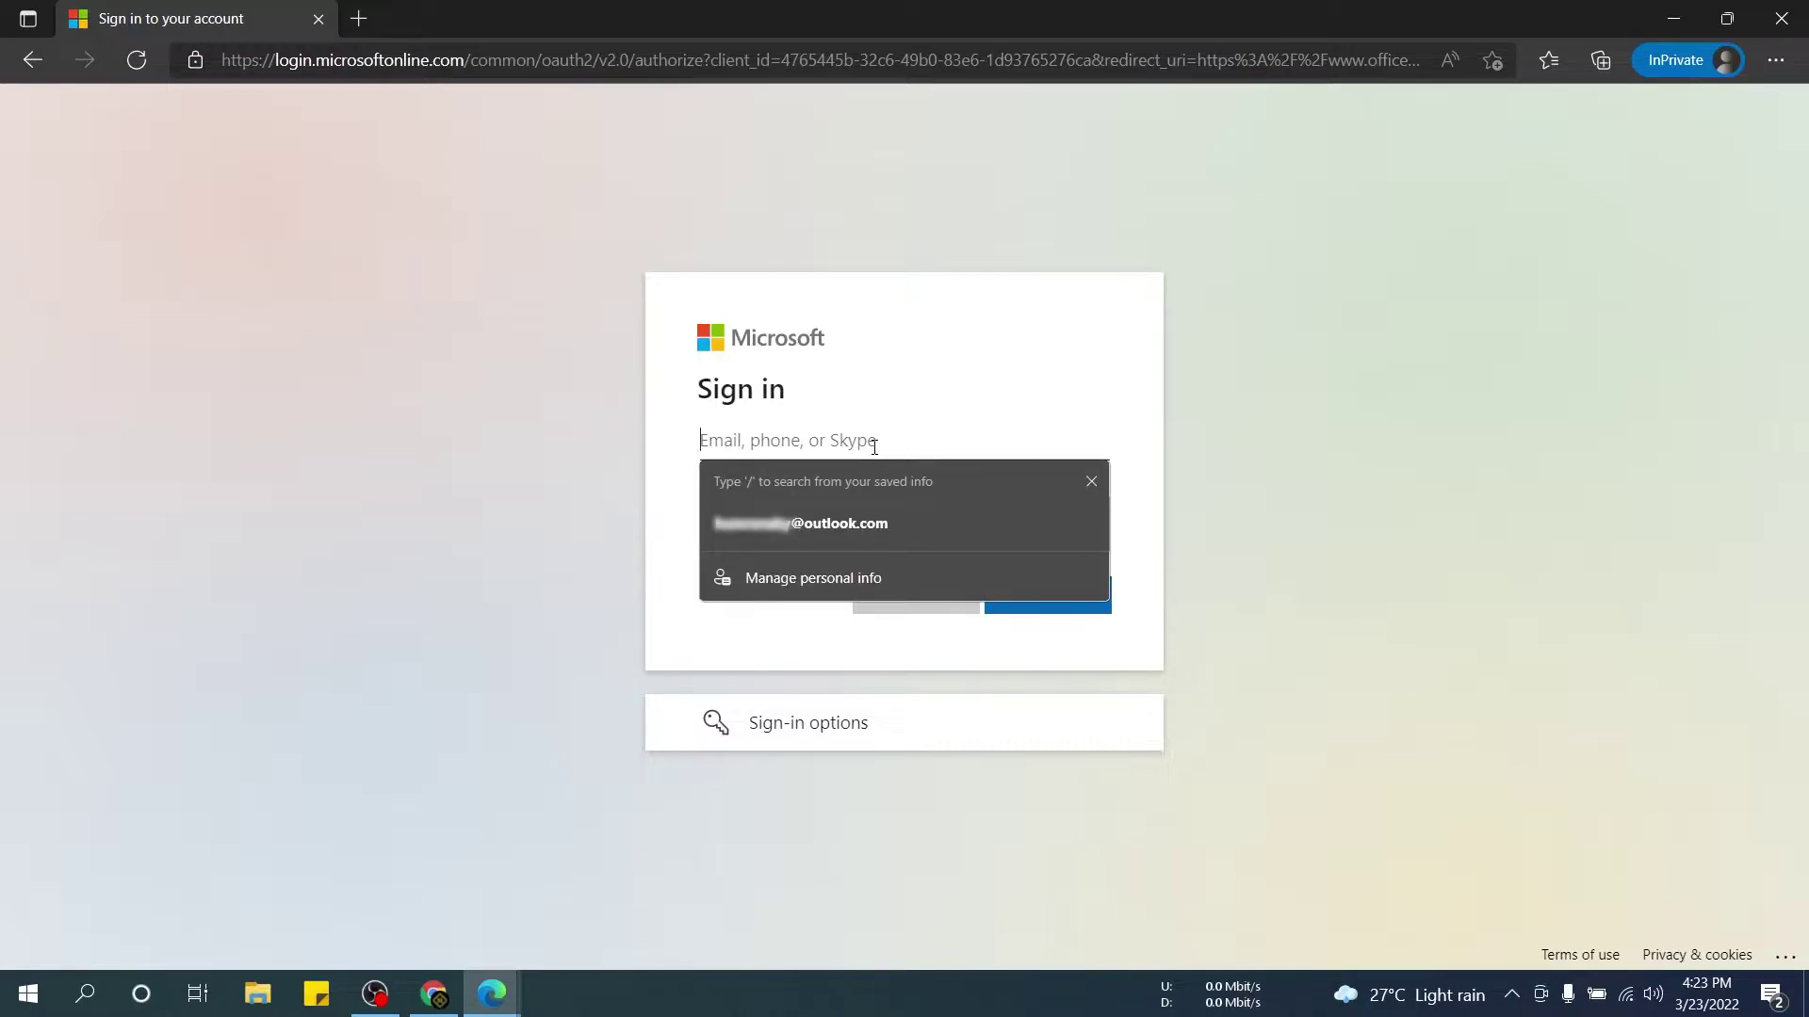
left_click(848, 522)
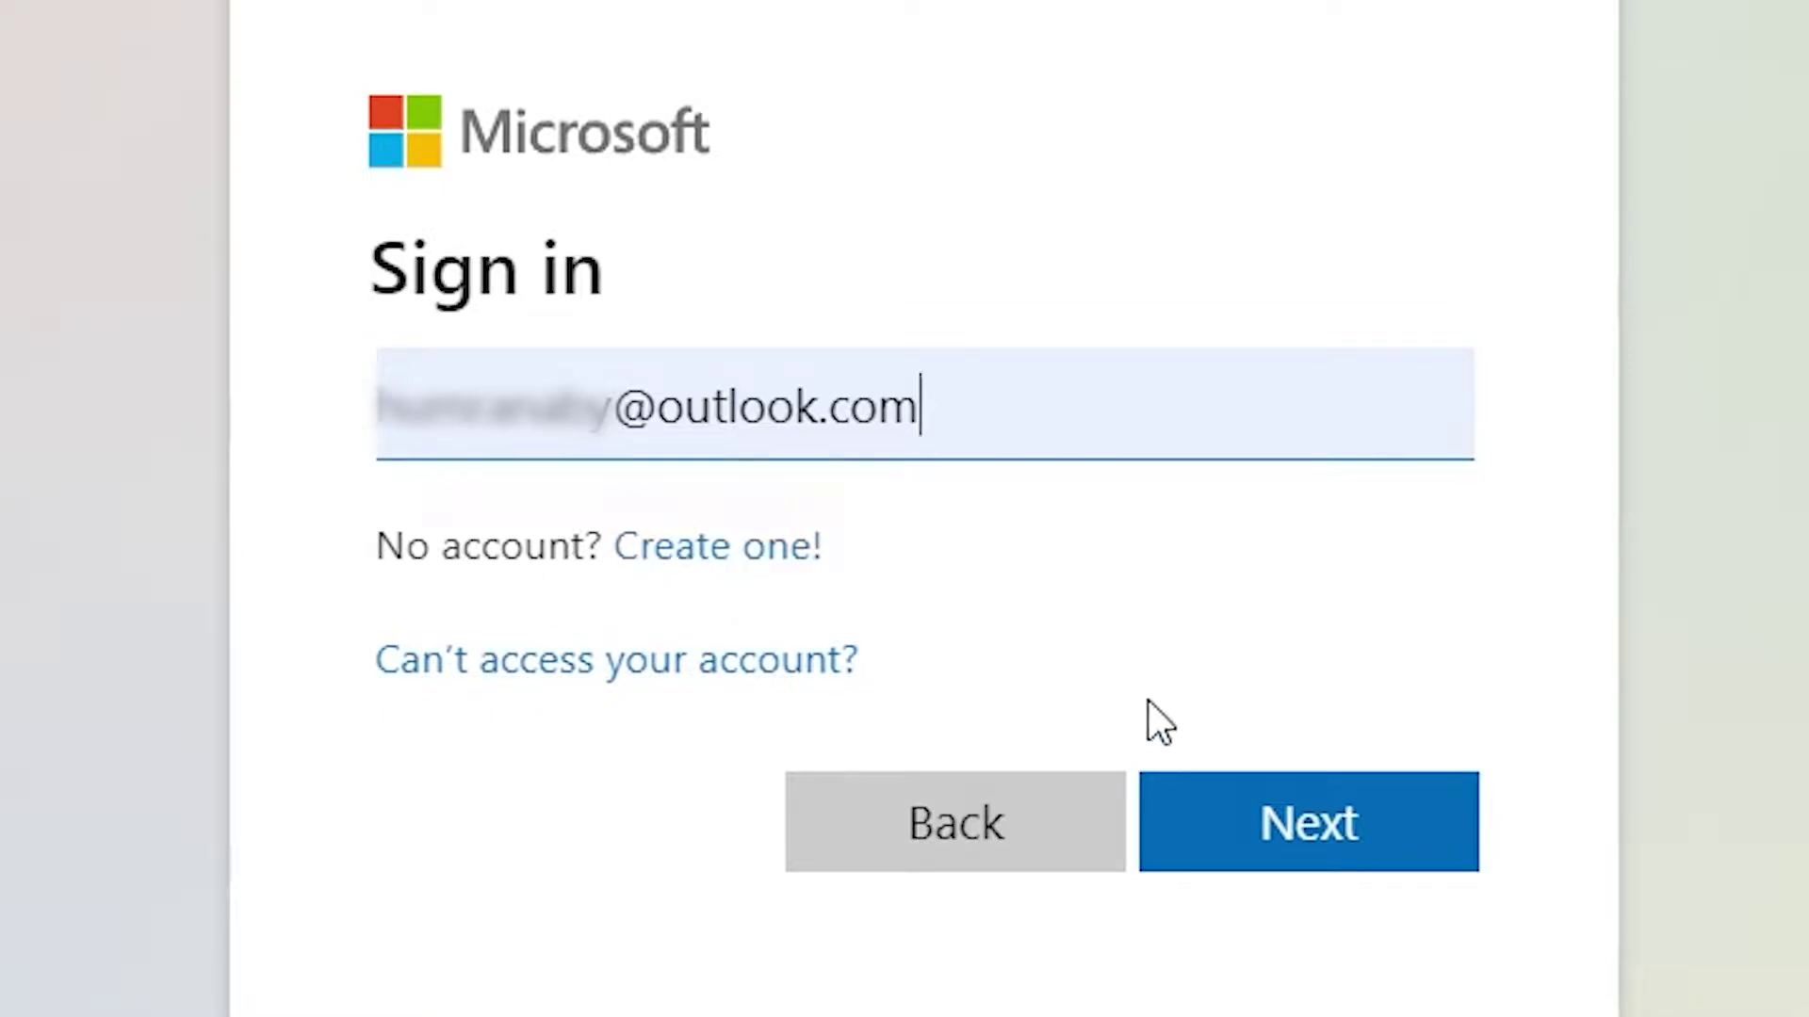
left_click(1215, 810)
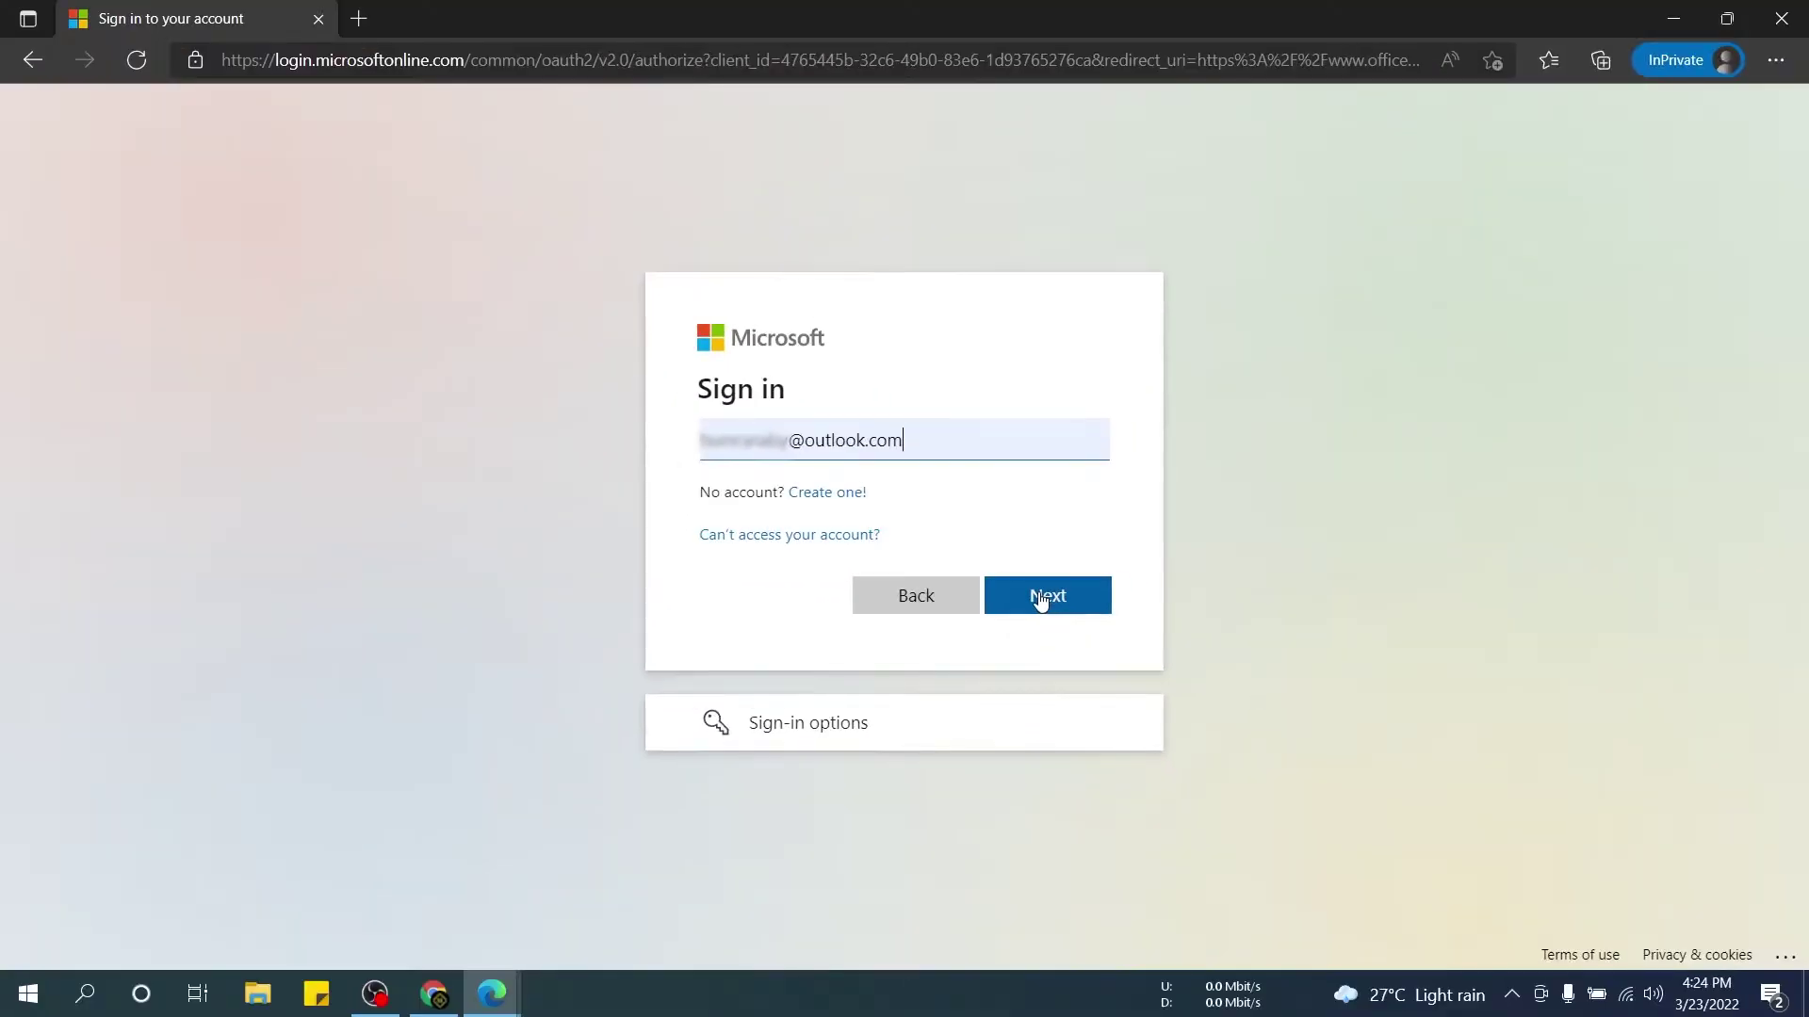
left_click(1040, 596)
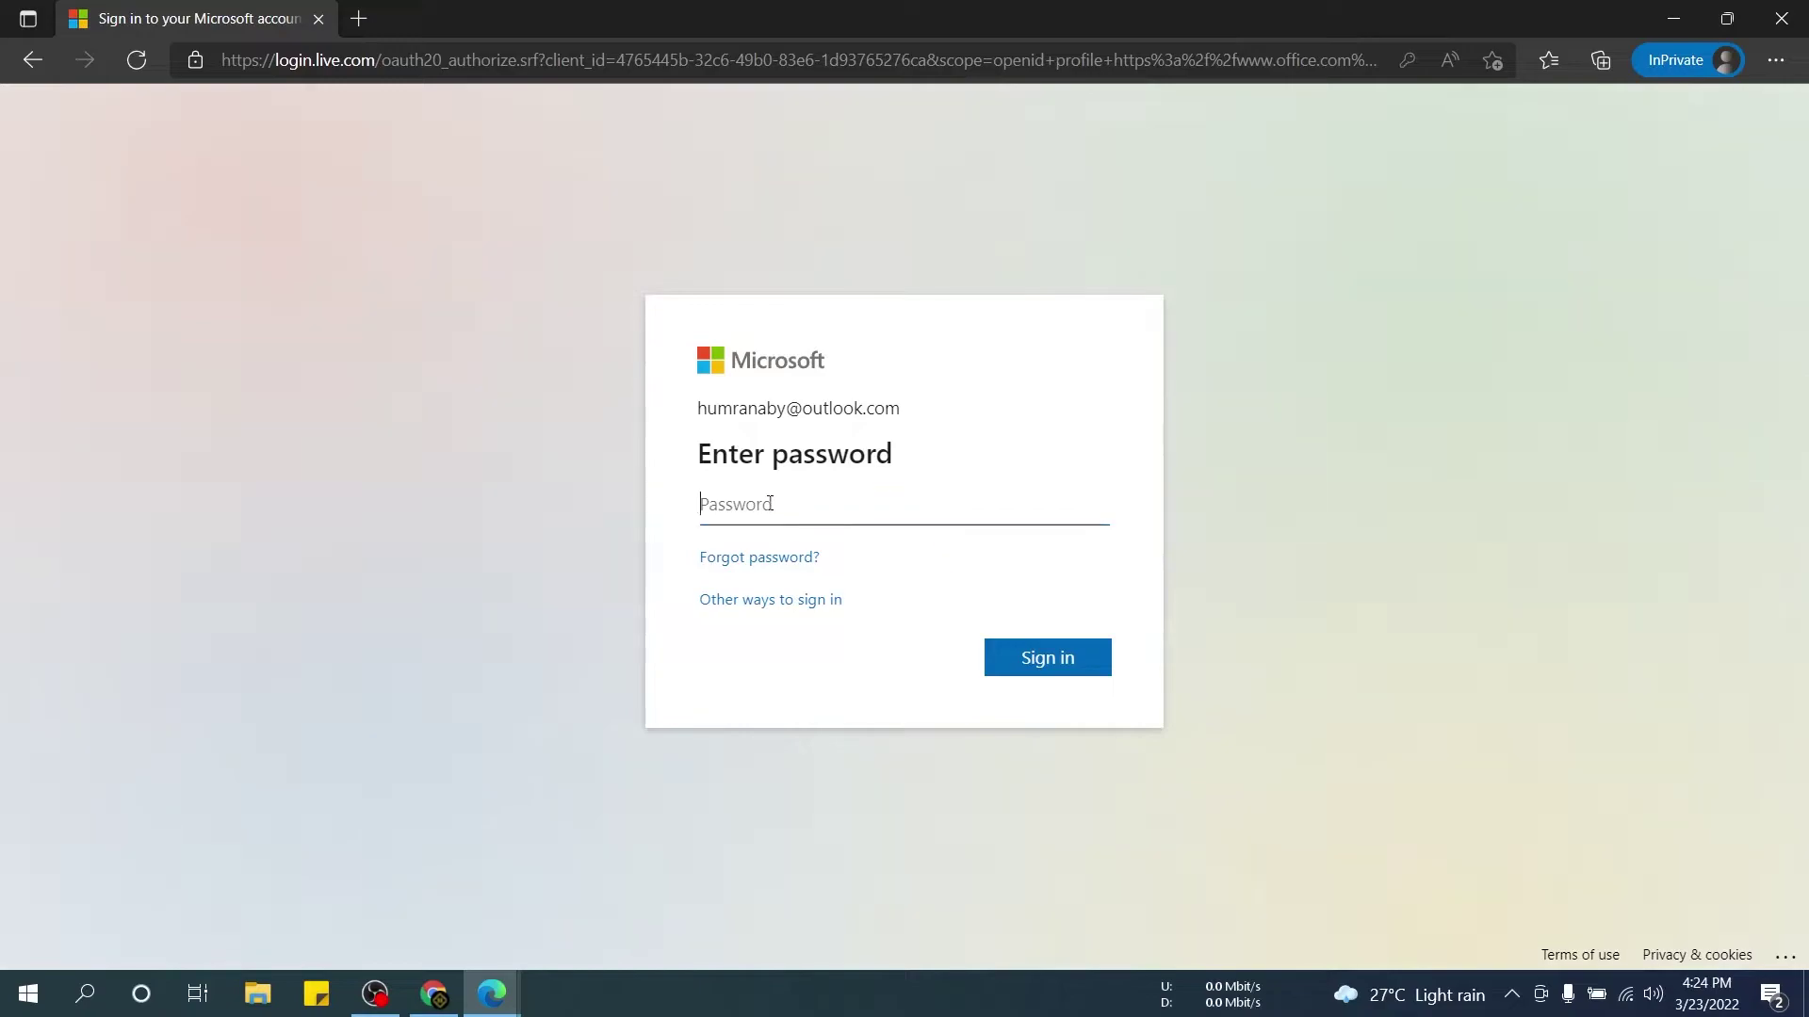
Enter the saved account password and finish signing in.
left_click(770, 503)
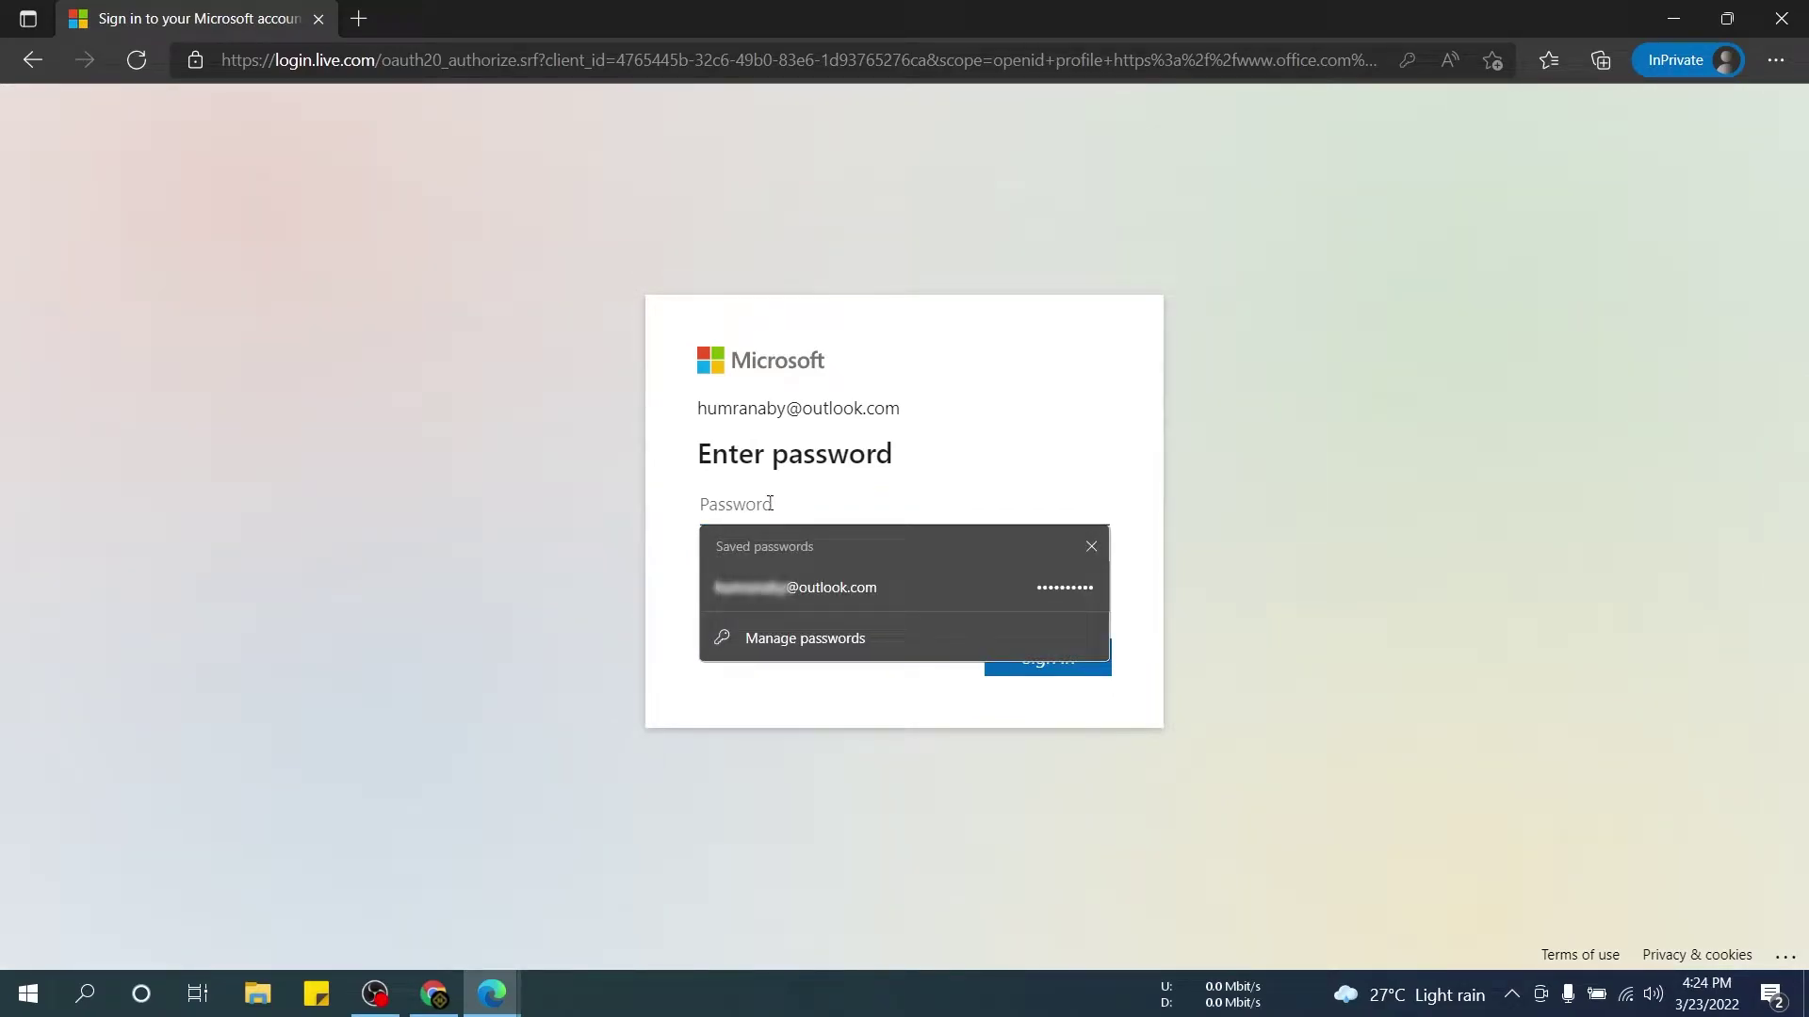
type("•••••••••••")
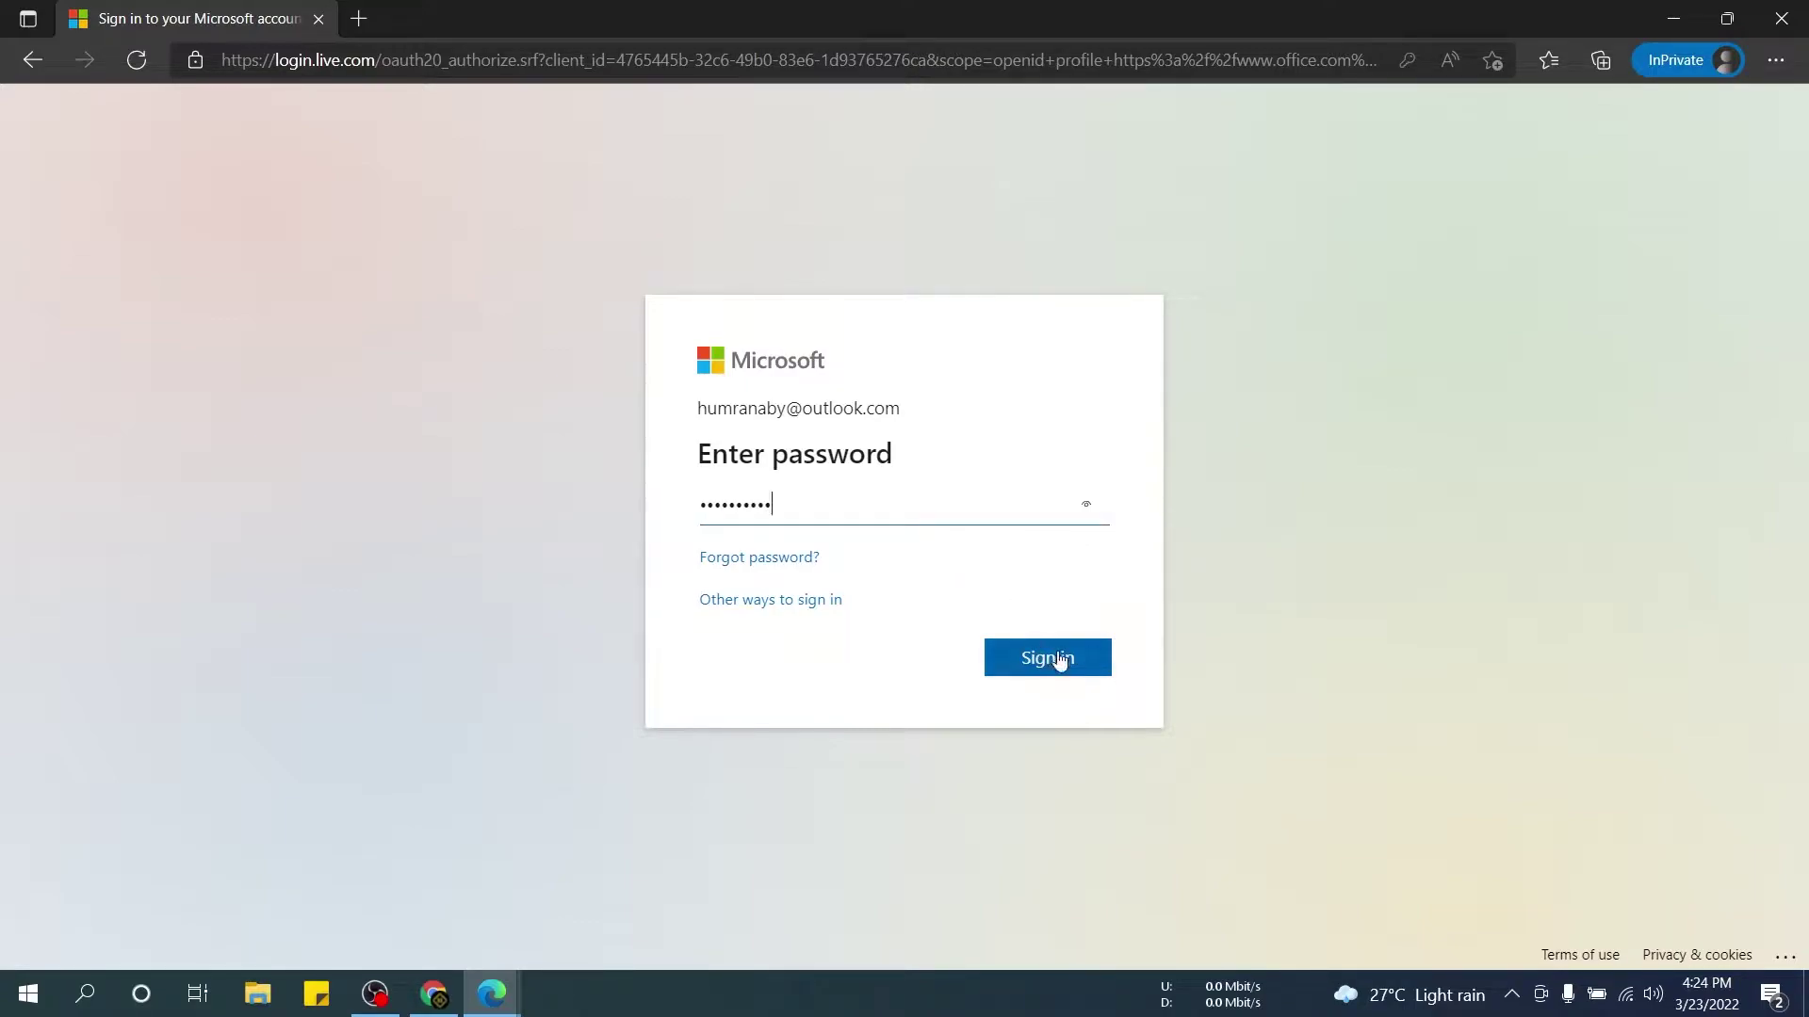
left_click(1058, 659)
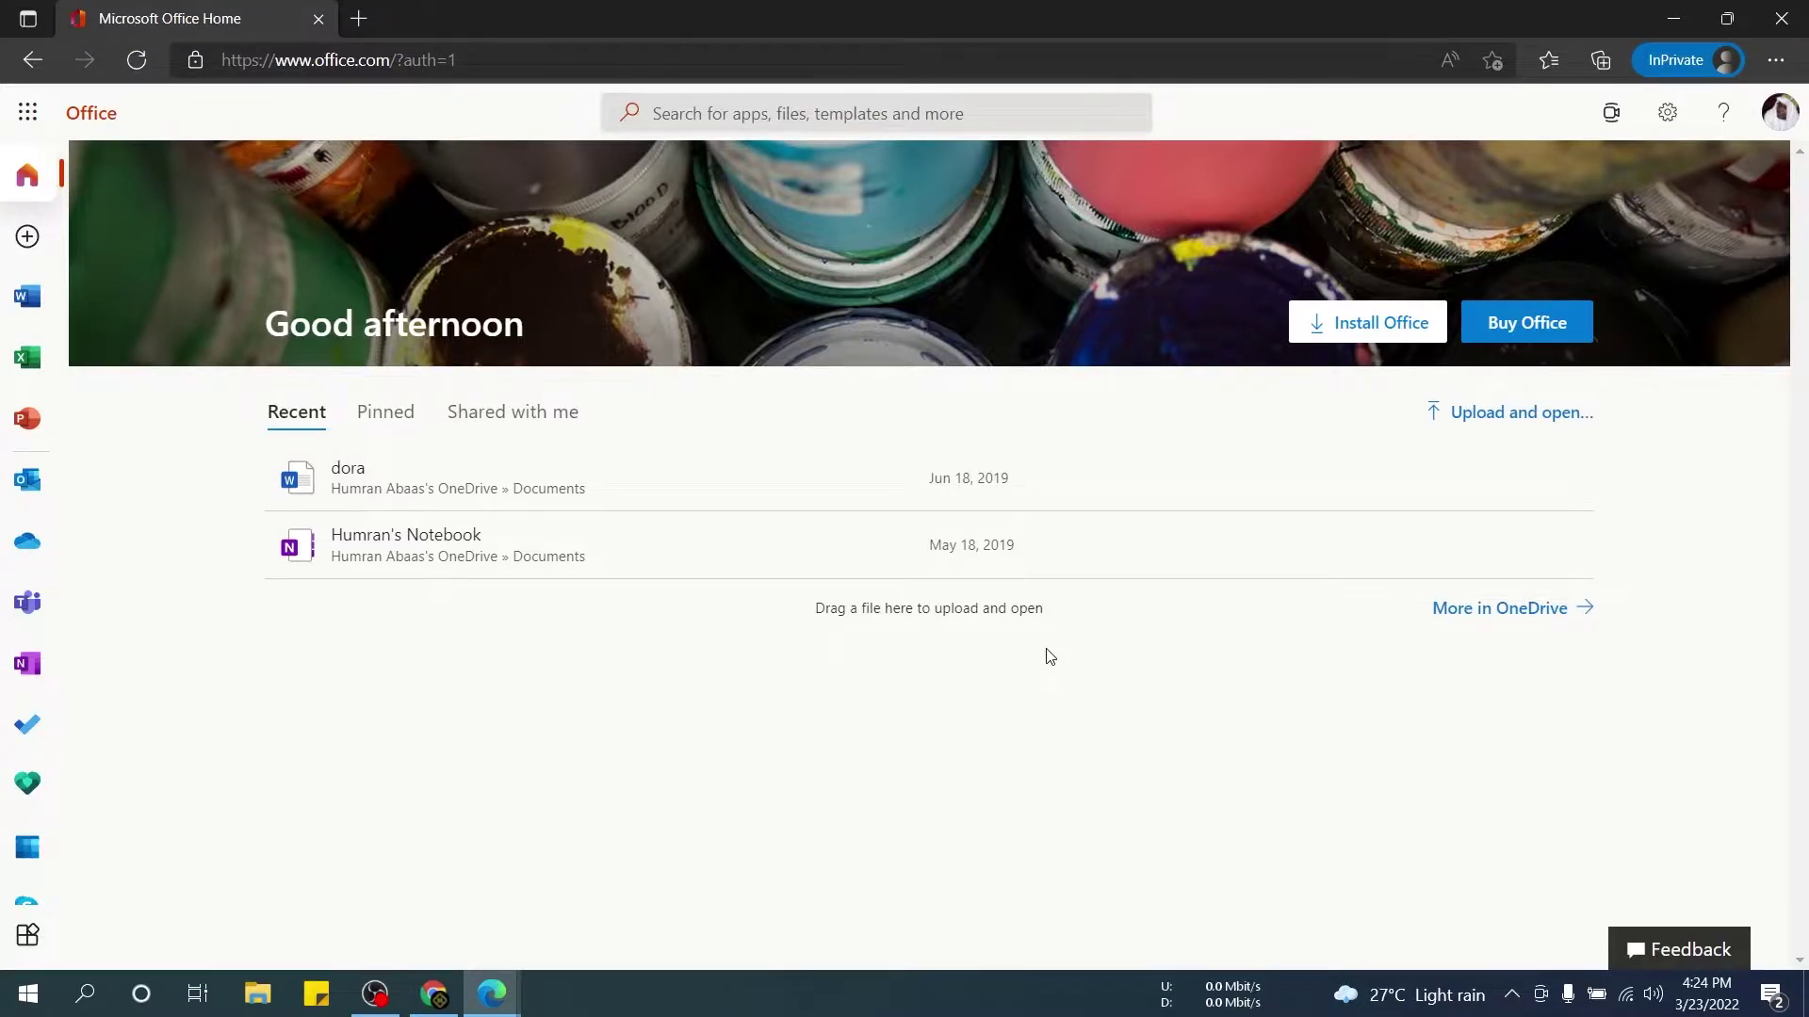
Create a new blank document from the Word start page.
left_click(35, 308)
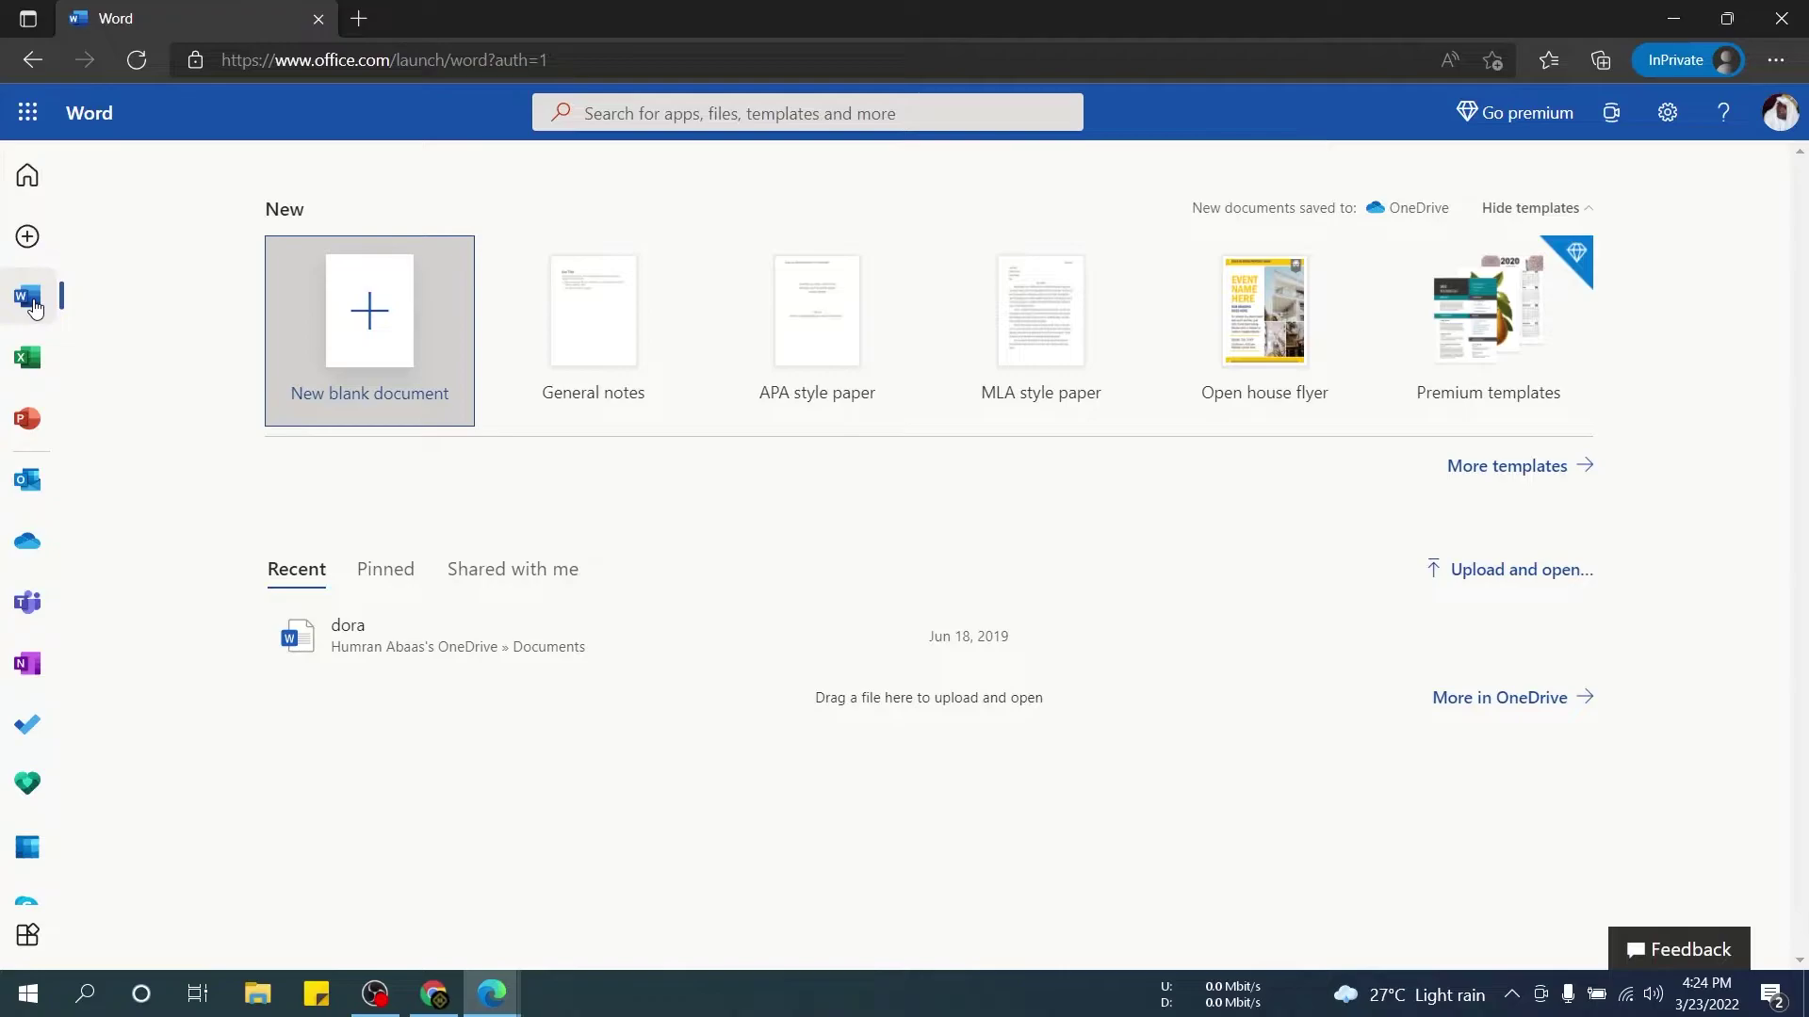
left_click(376, 314)
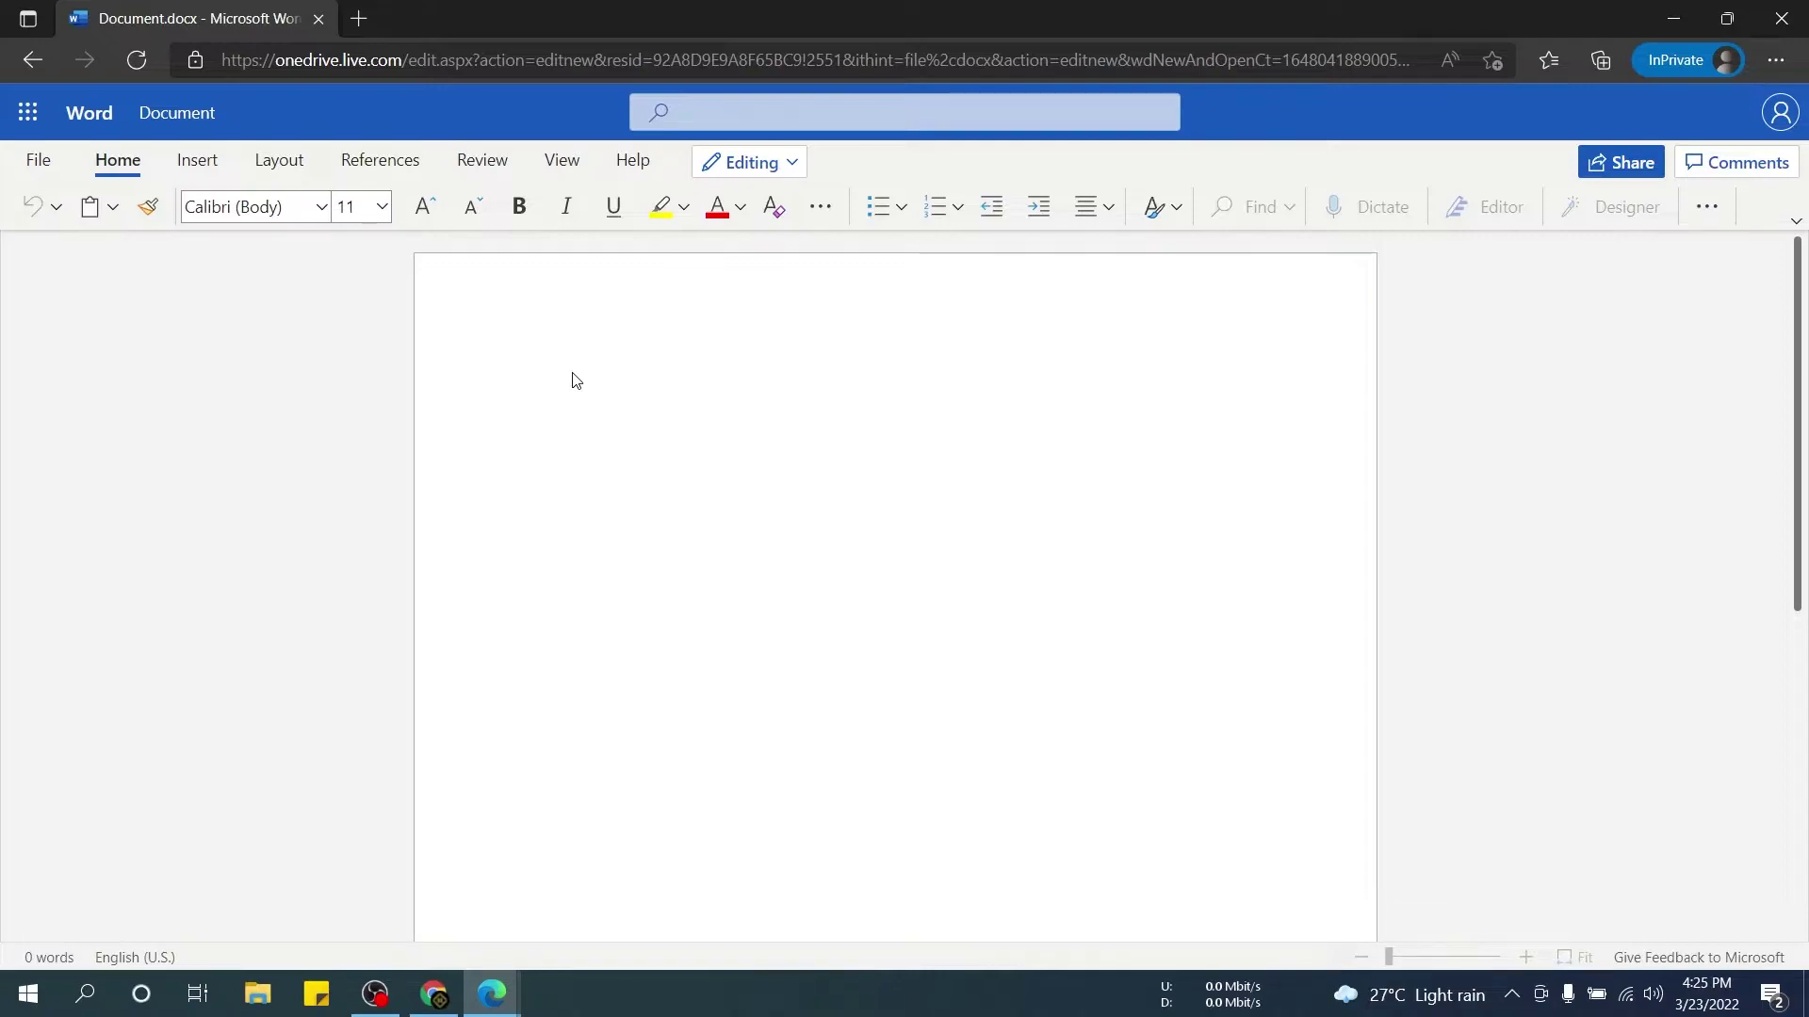
Type 'heloo this is my testing' followed by eight dots into the document.
type("heloo")
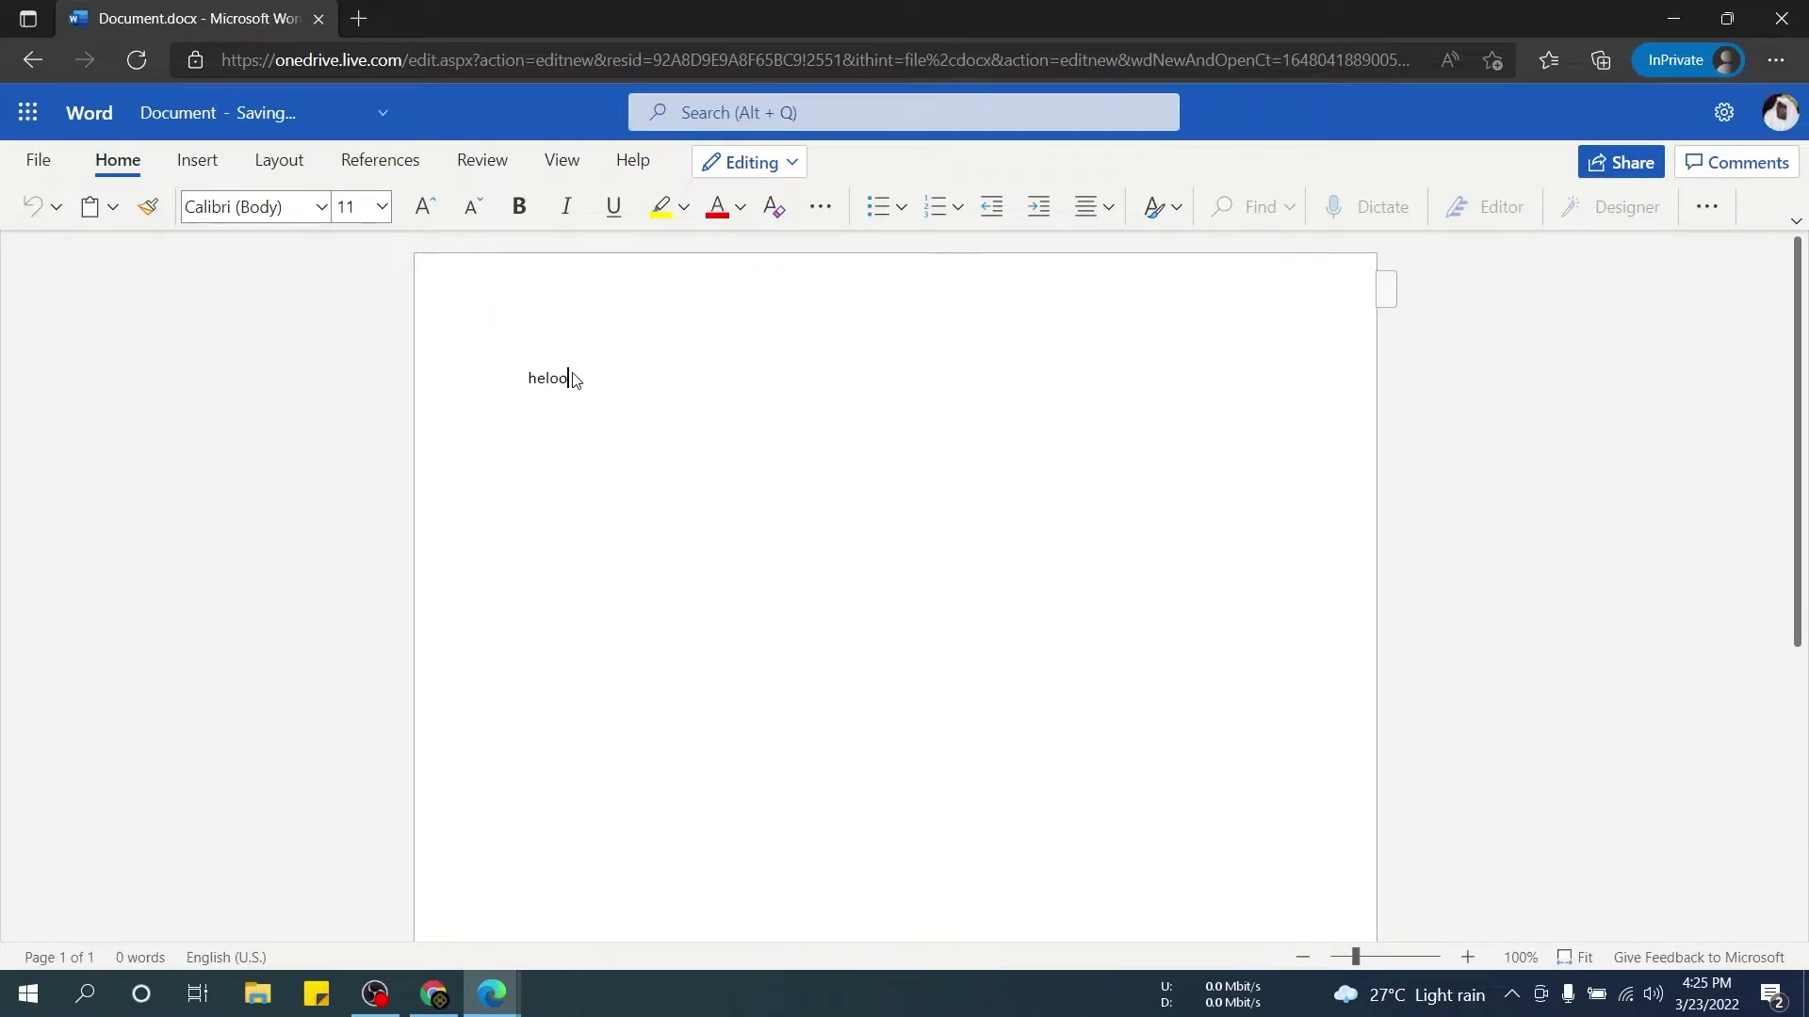
type(" this ")
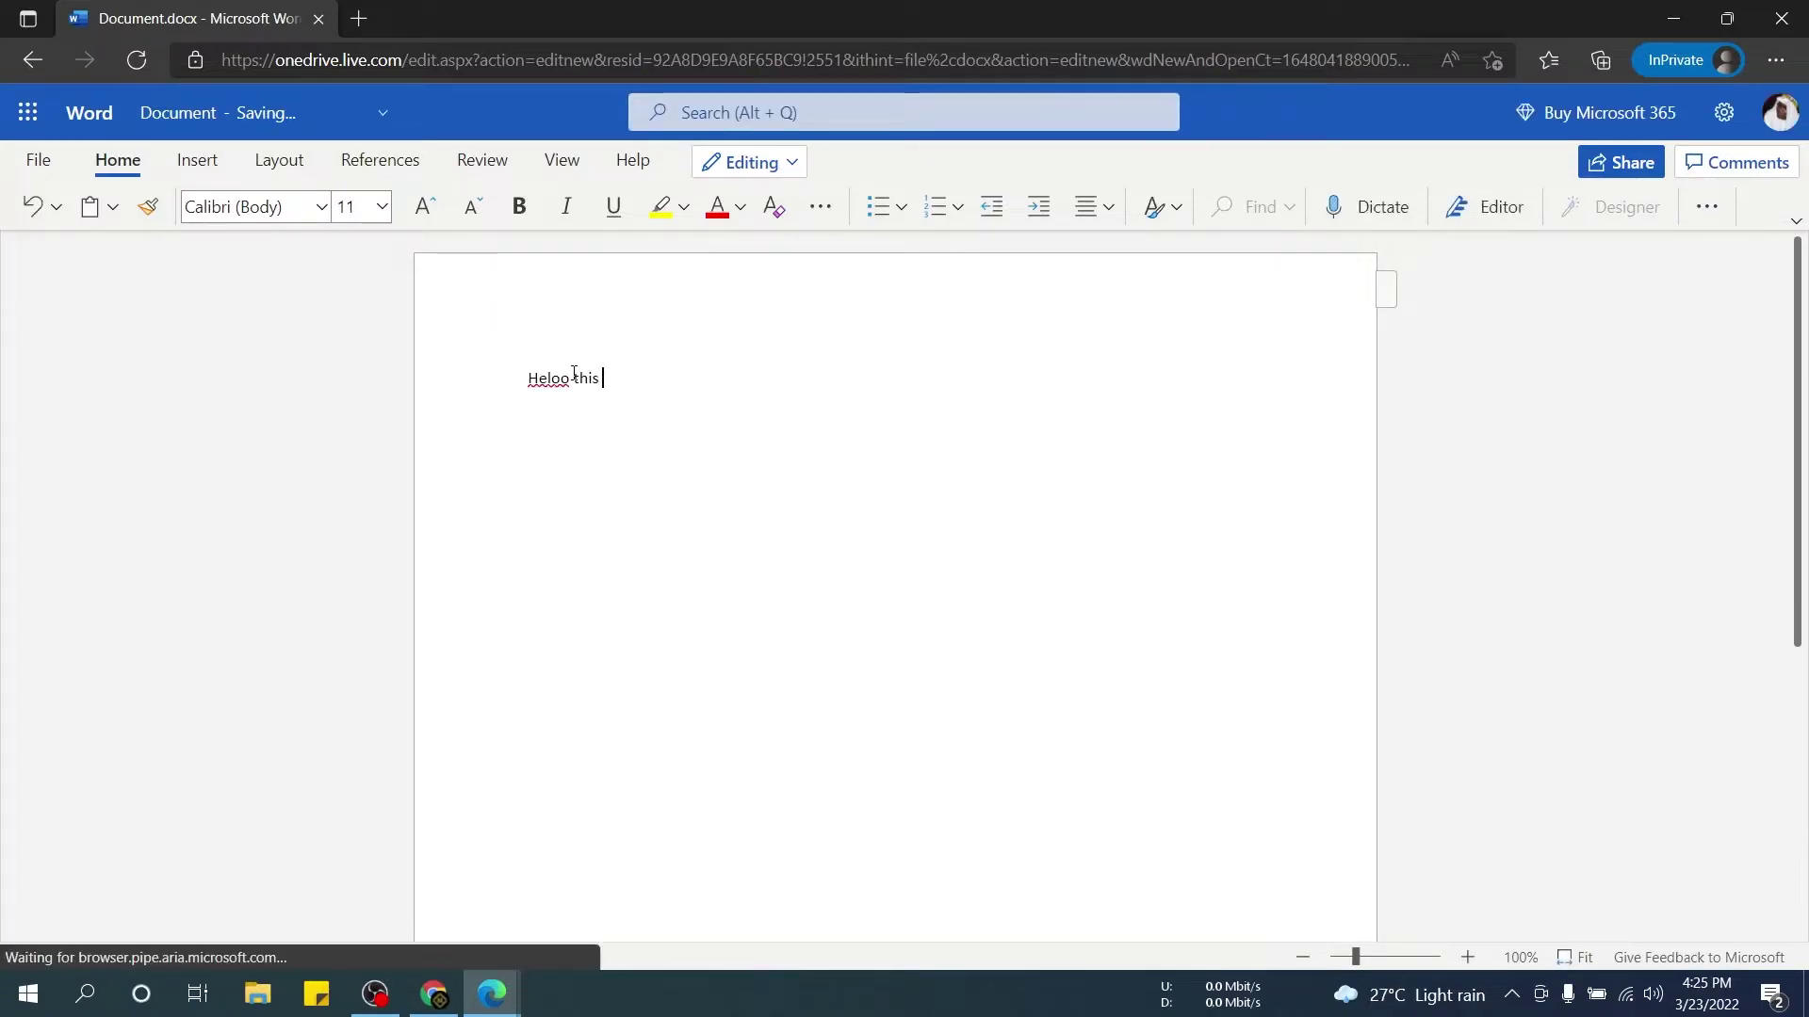
type("is my t")
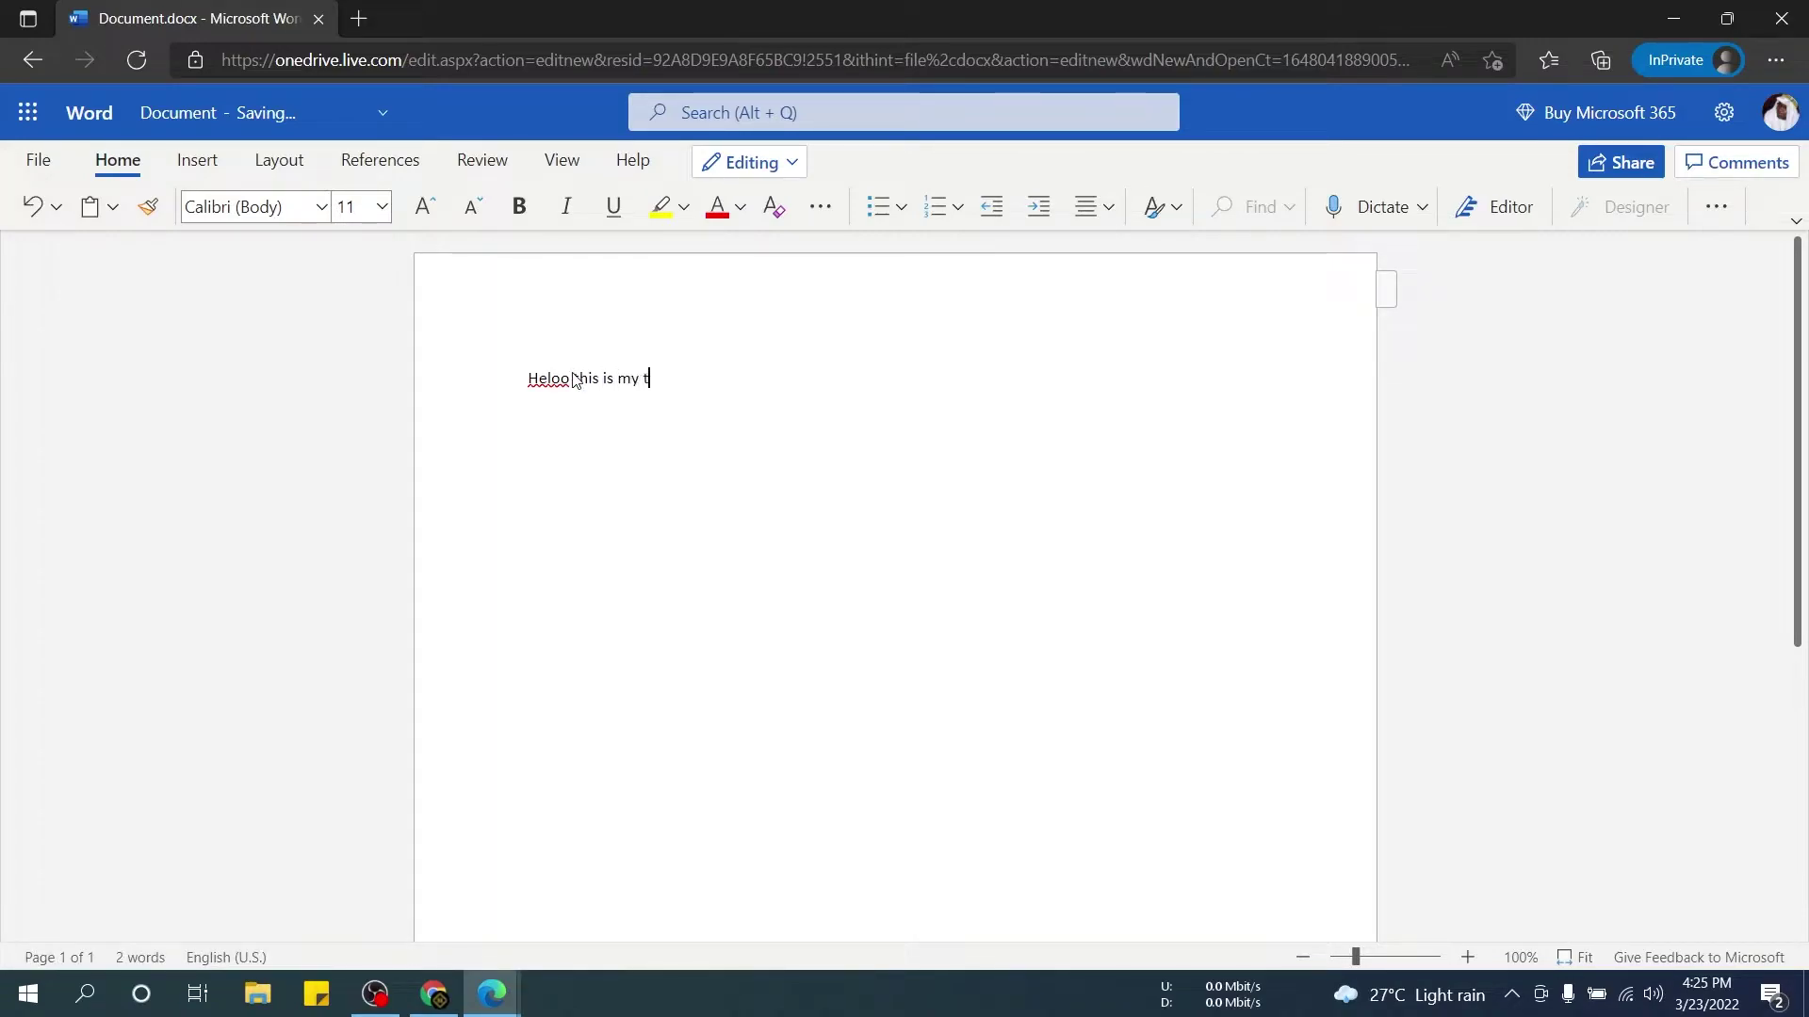
type("esting")
key("alt+grave")
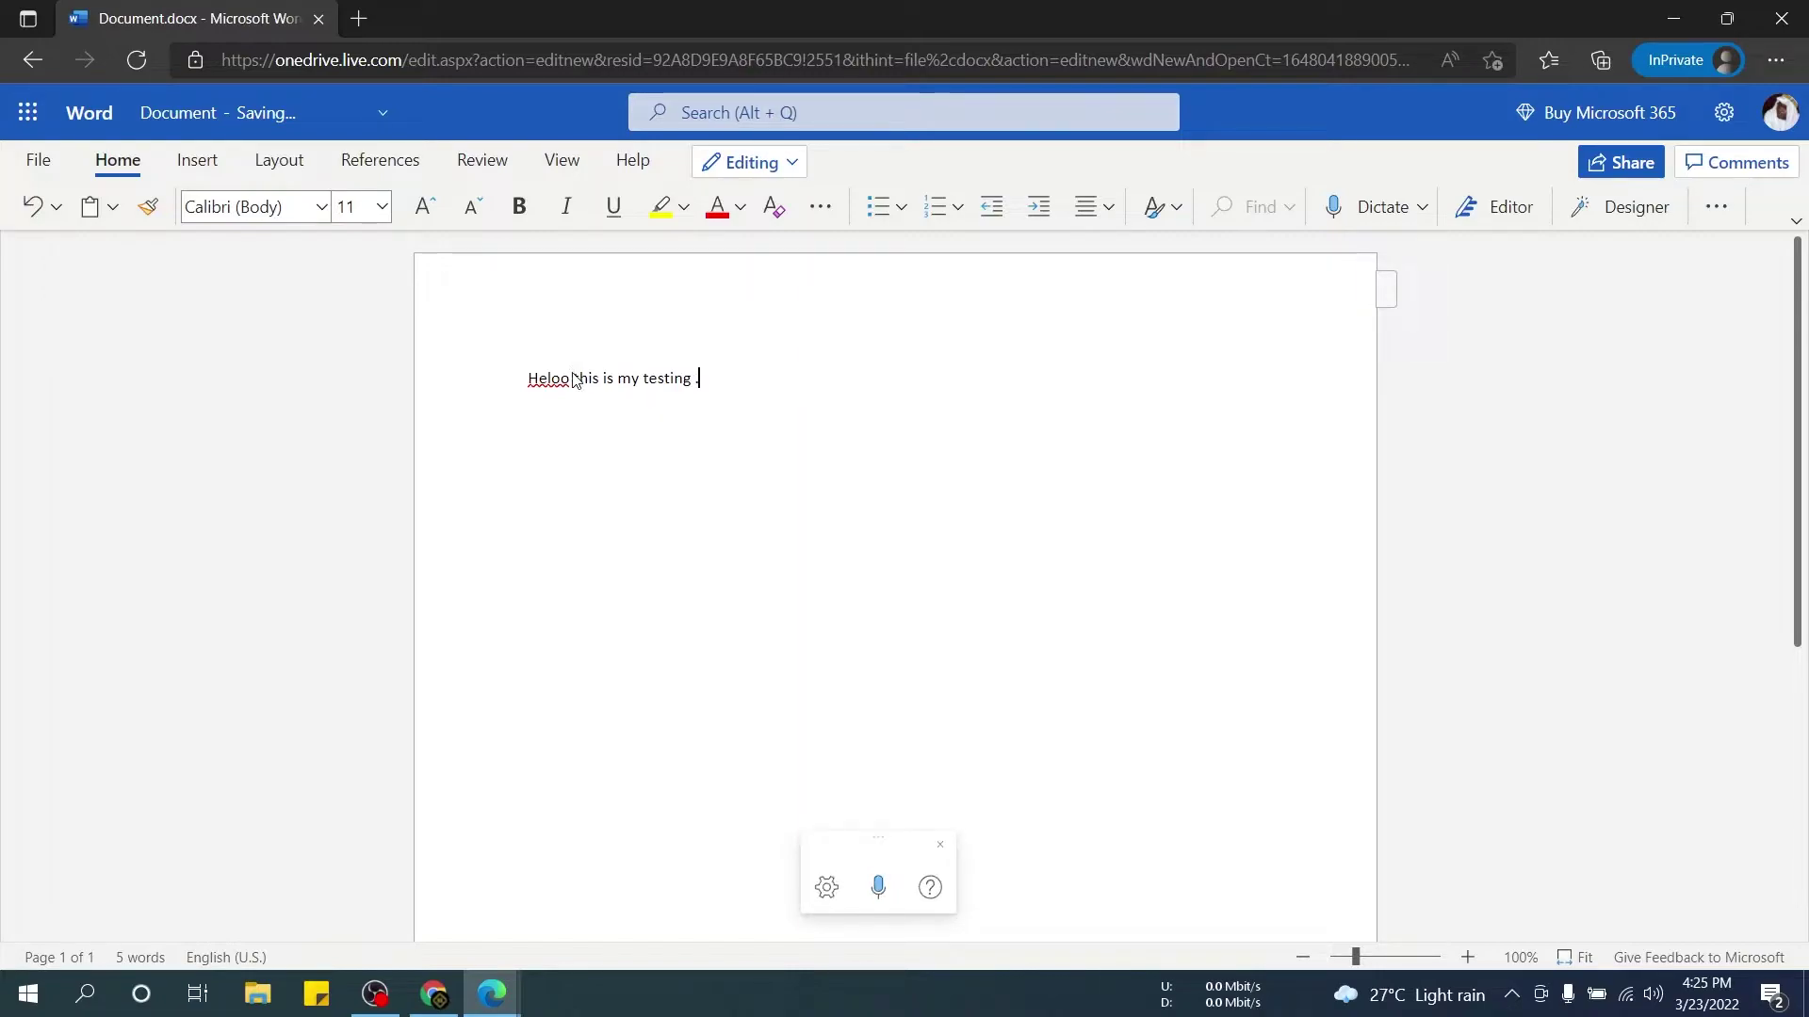
type("........")
Download a copy of the document from the File menu's Save as options.
left_click(42, 160)
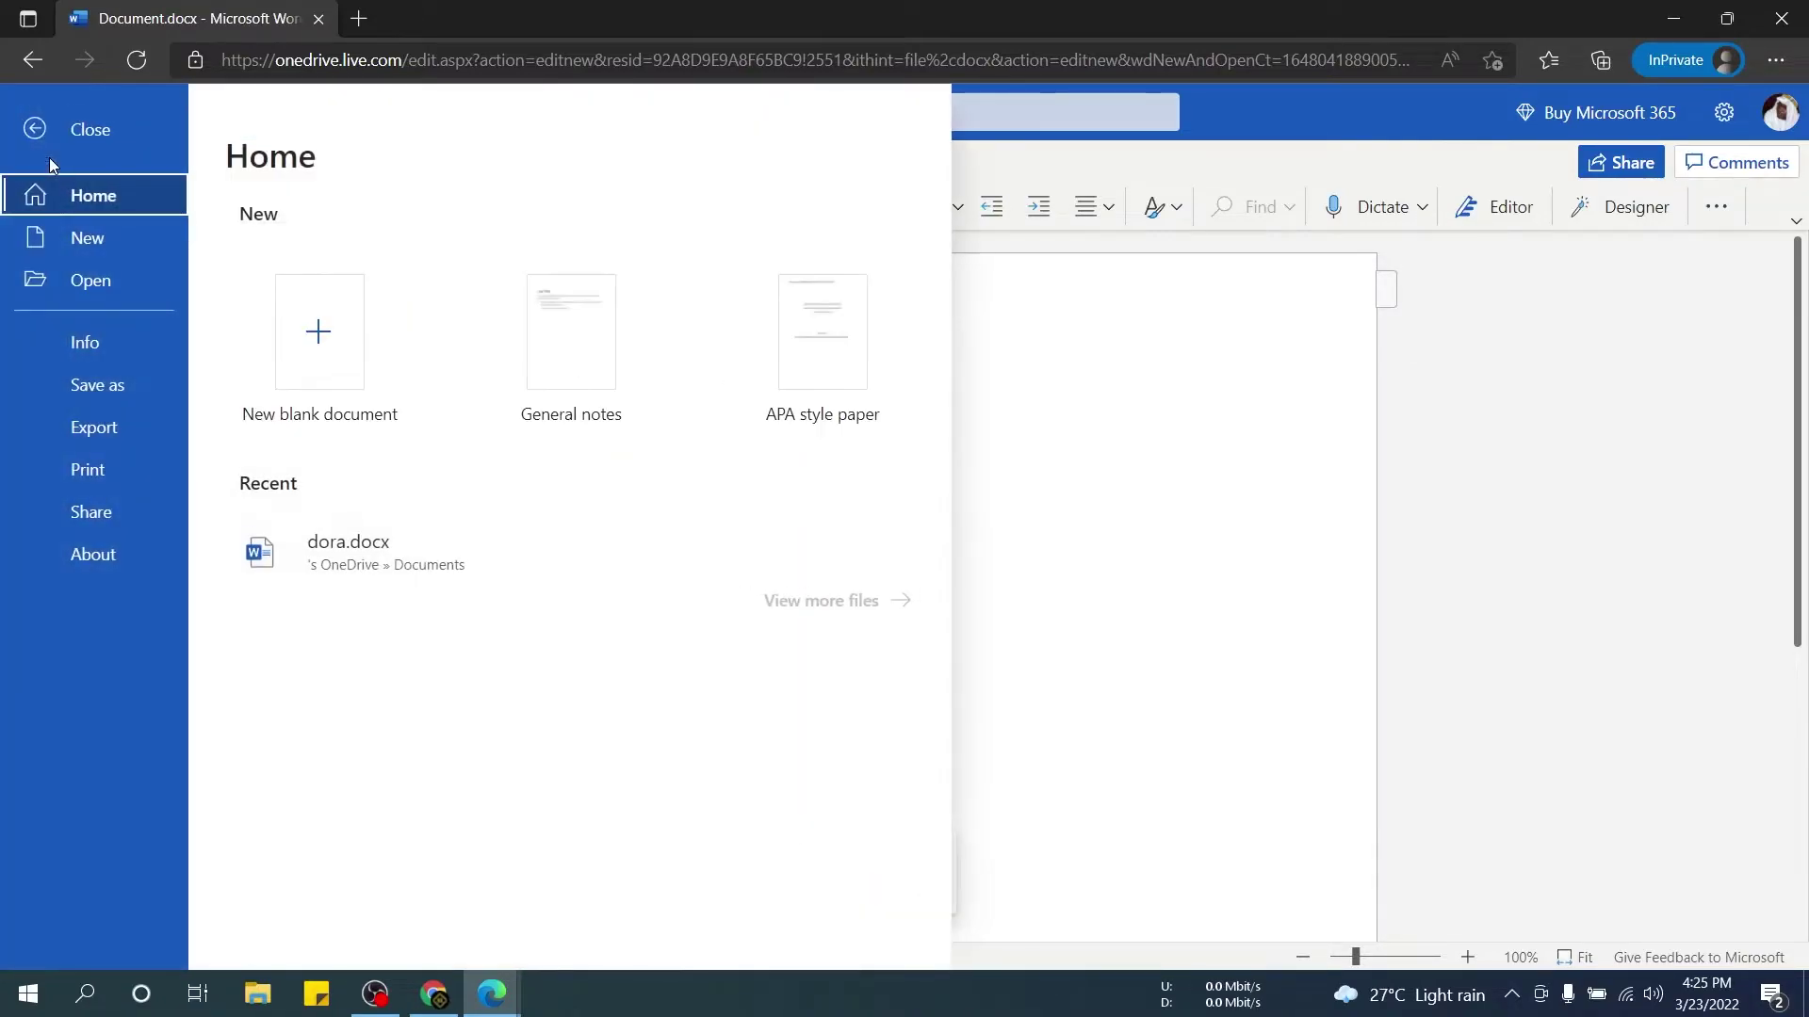
left_click(125, 389)
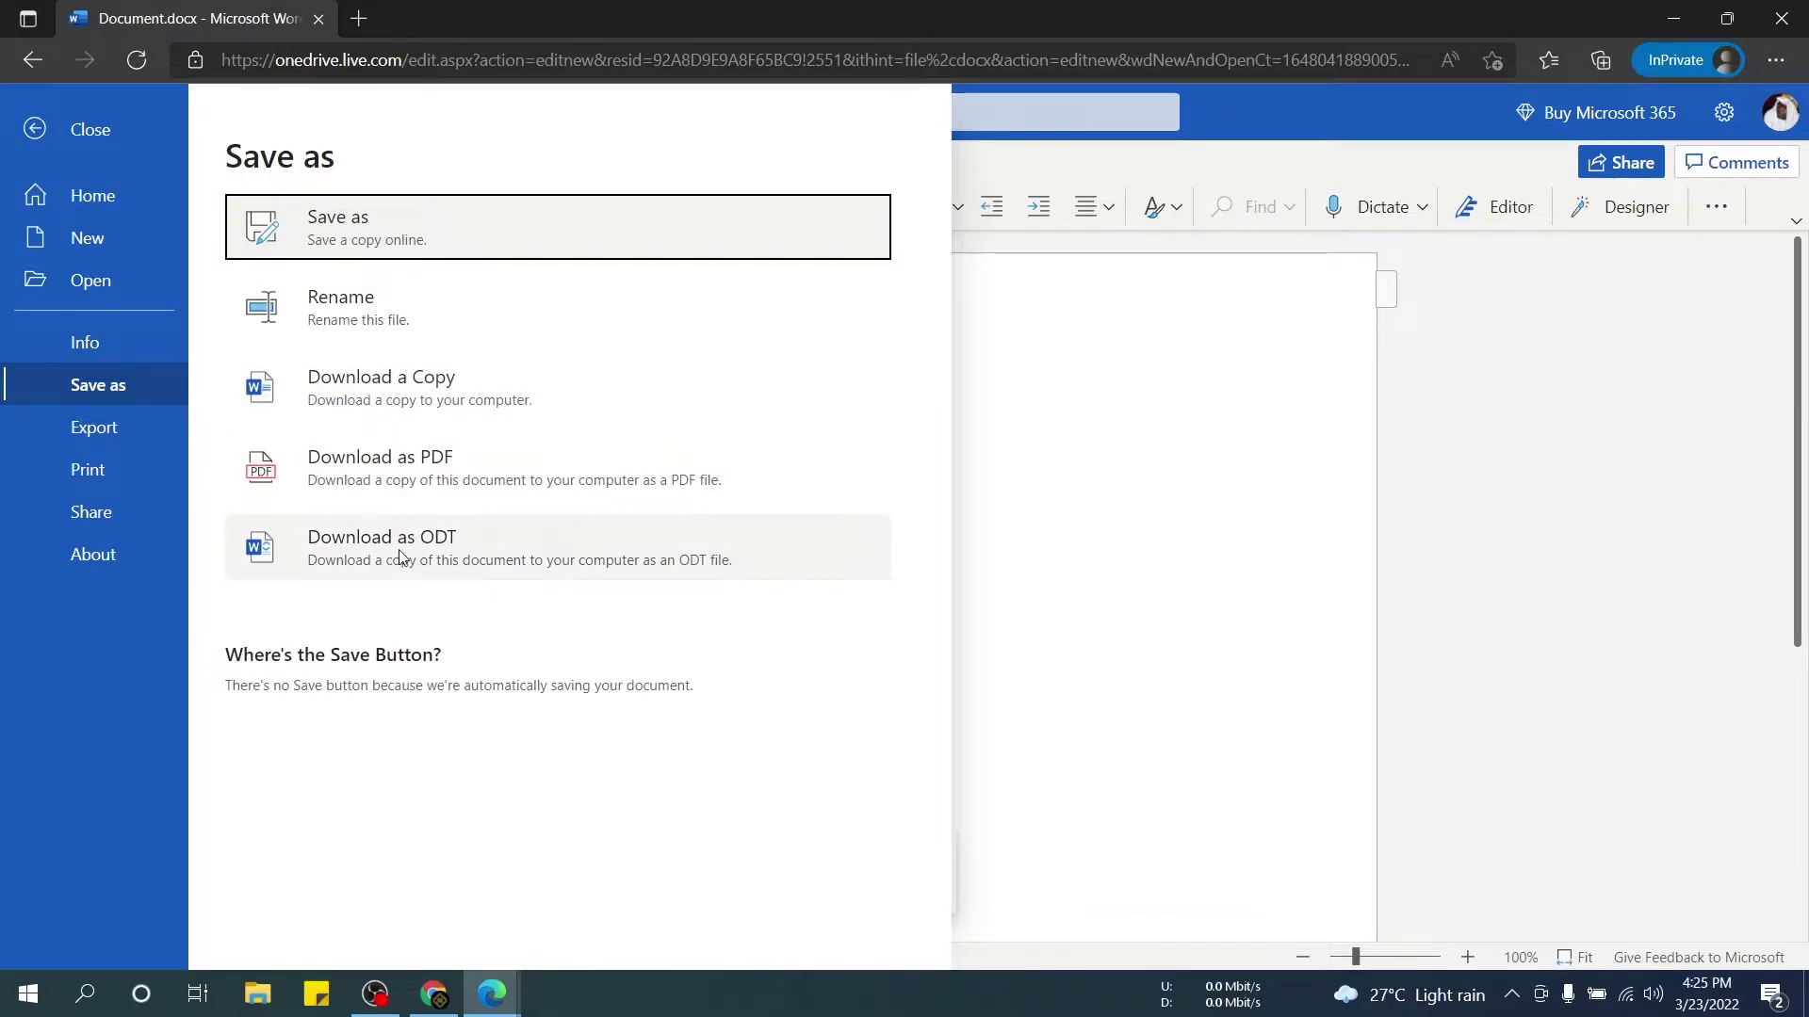
left_click(403, 405)
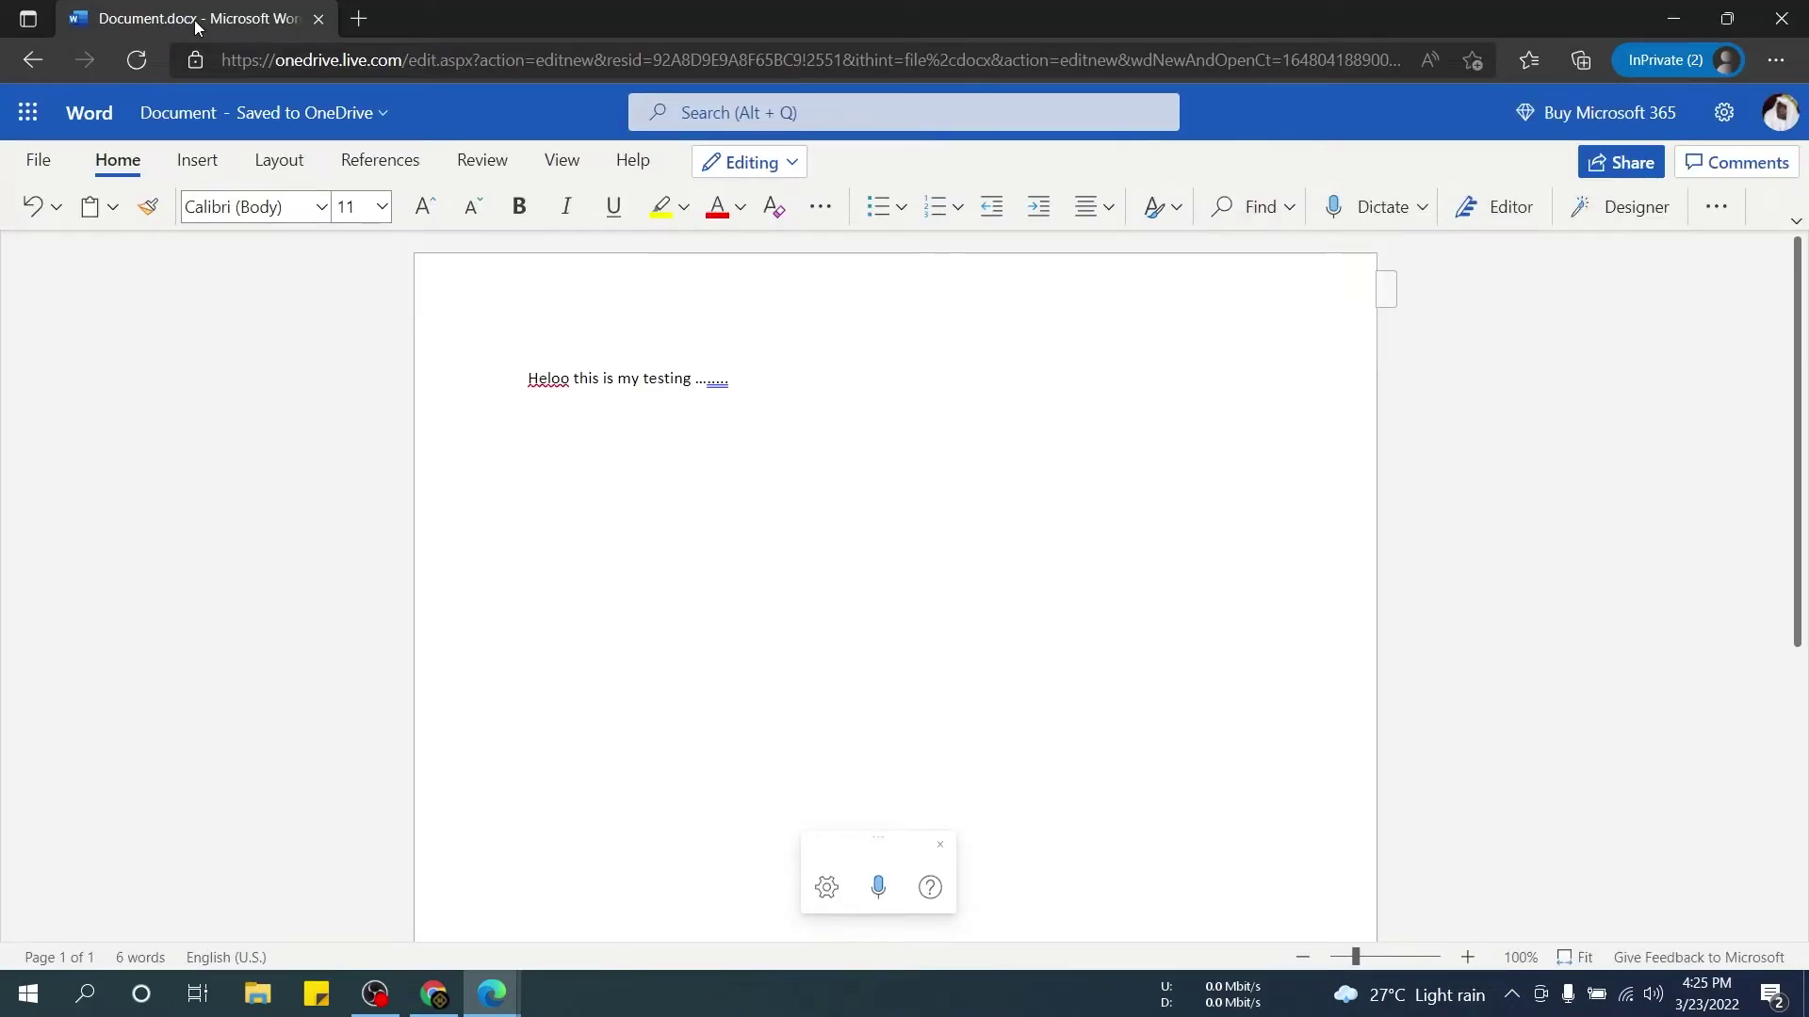
Go back to the Word start page, dismissing the app launcher.
left_click(33, 60)
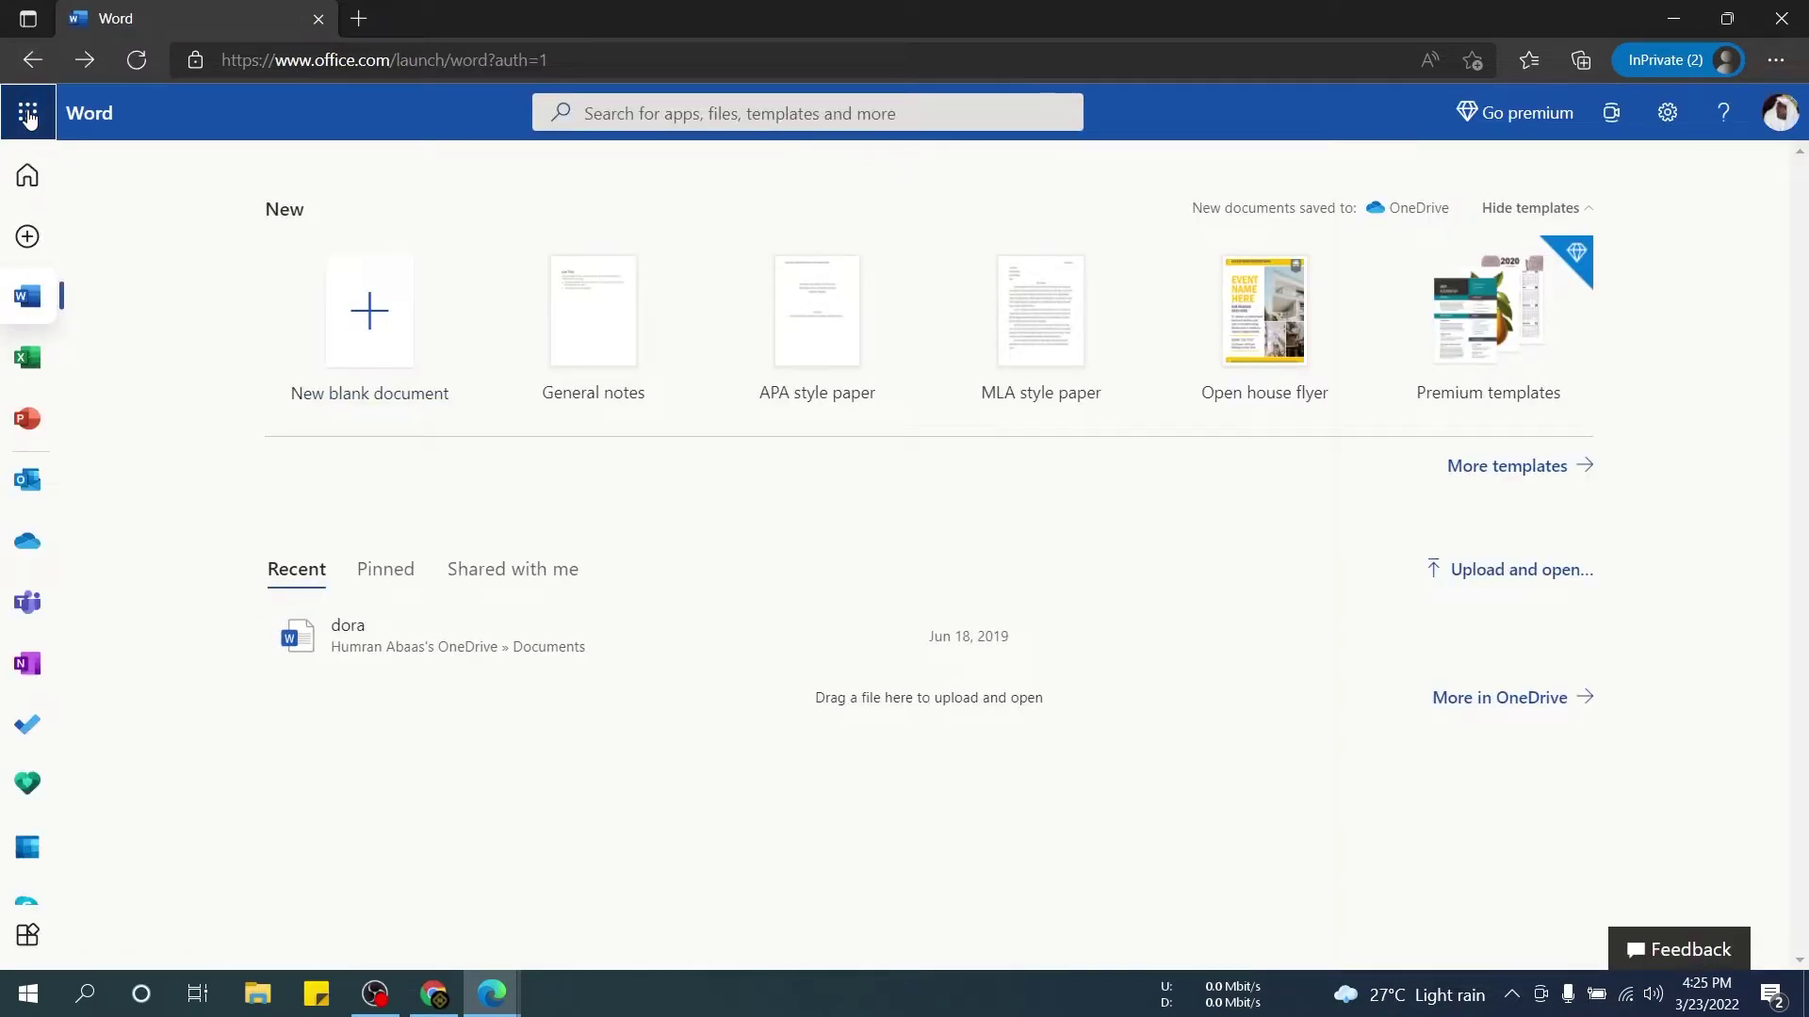
left_click(28, 113)
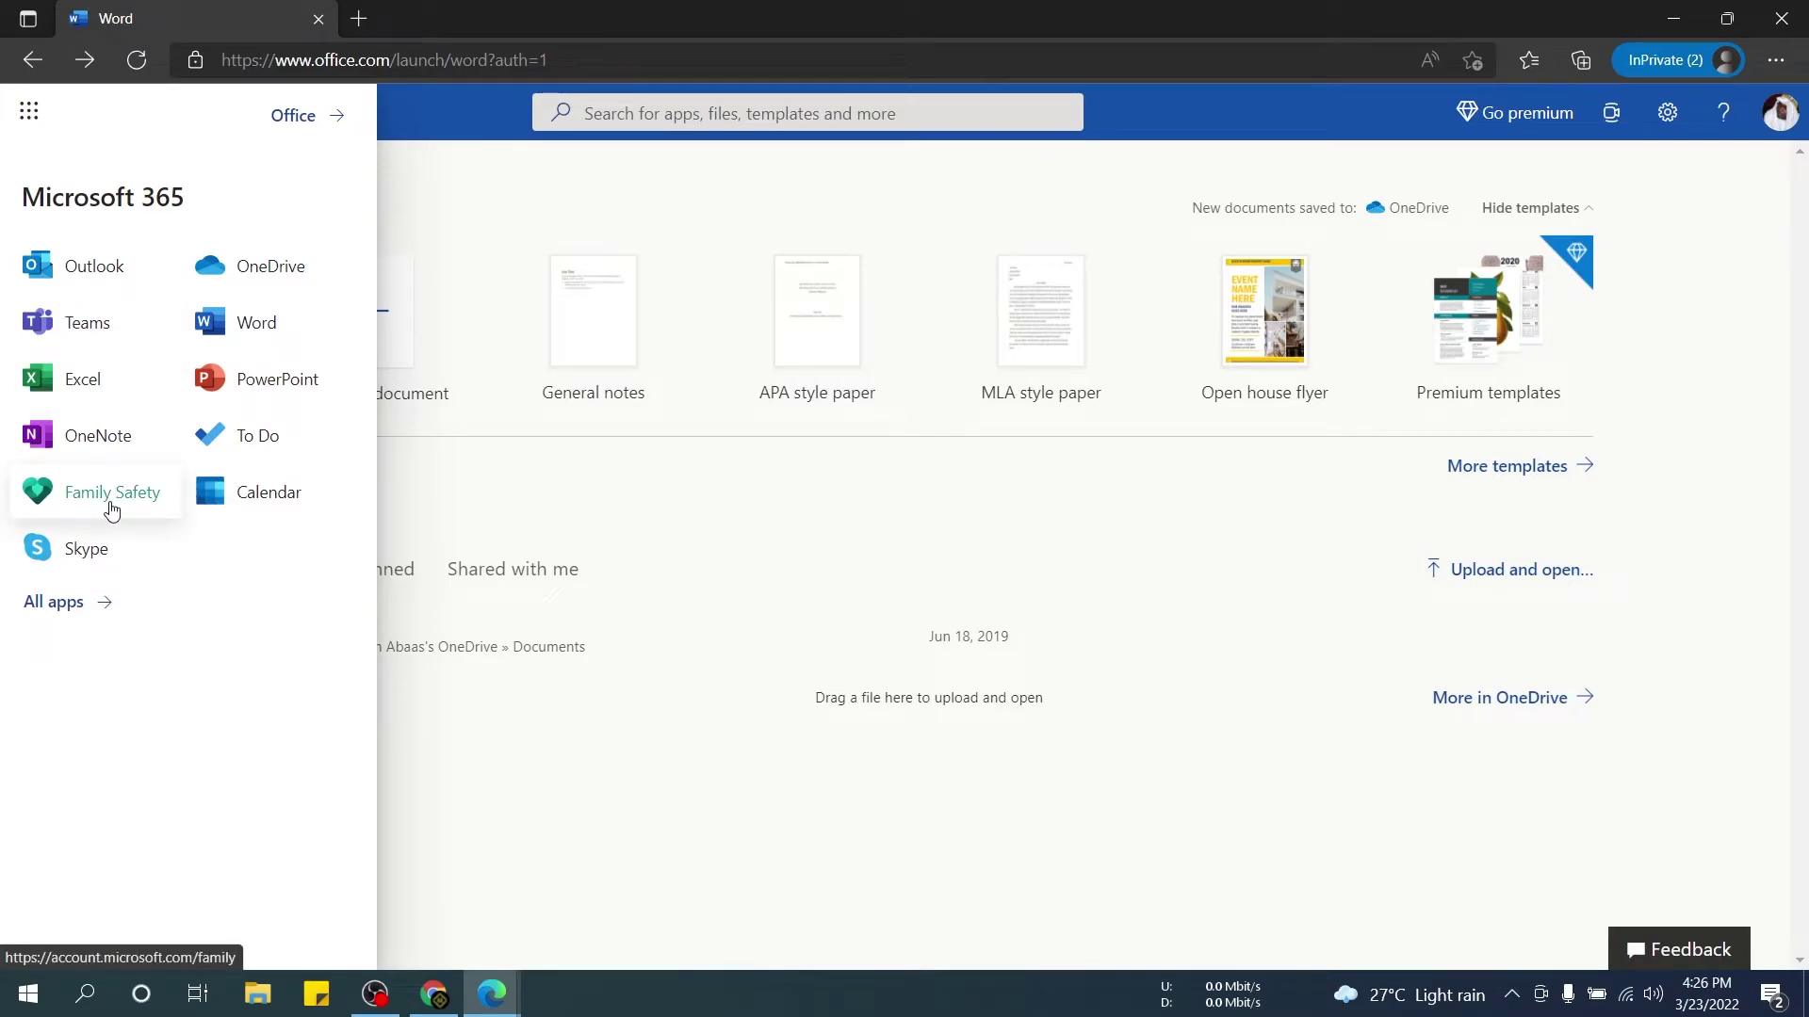
left_click(452, 195)
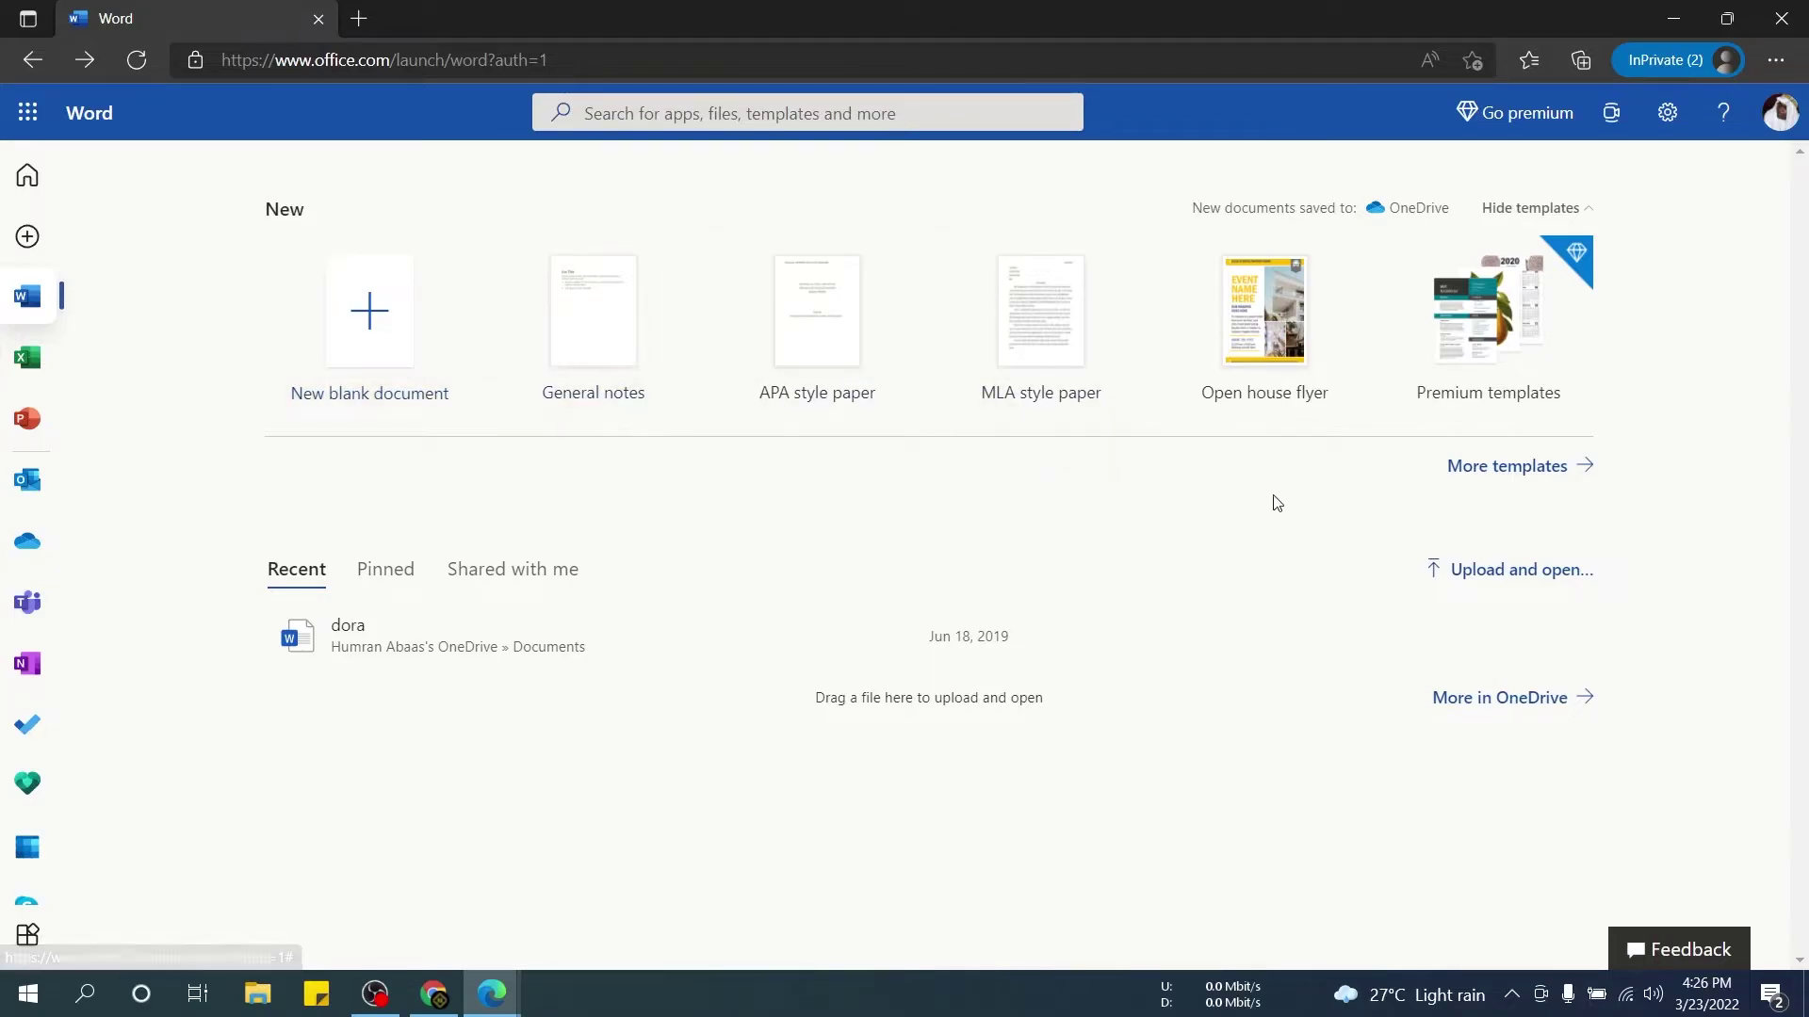
Upload the Document file from the Downloads folder and open it.
left_click(1504, 577)
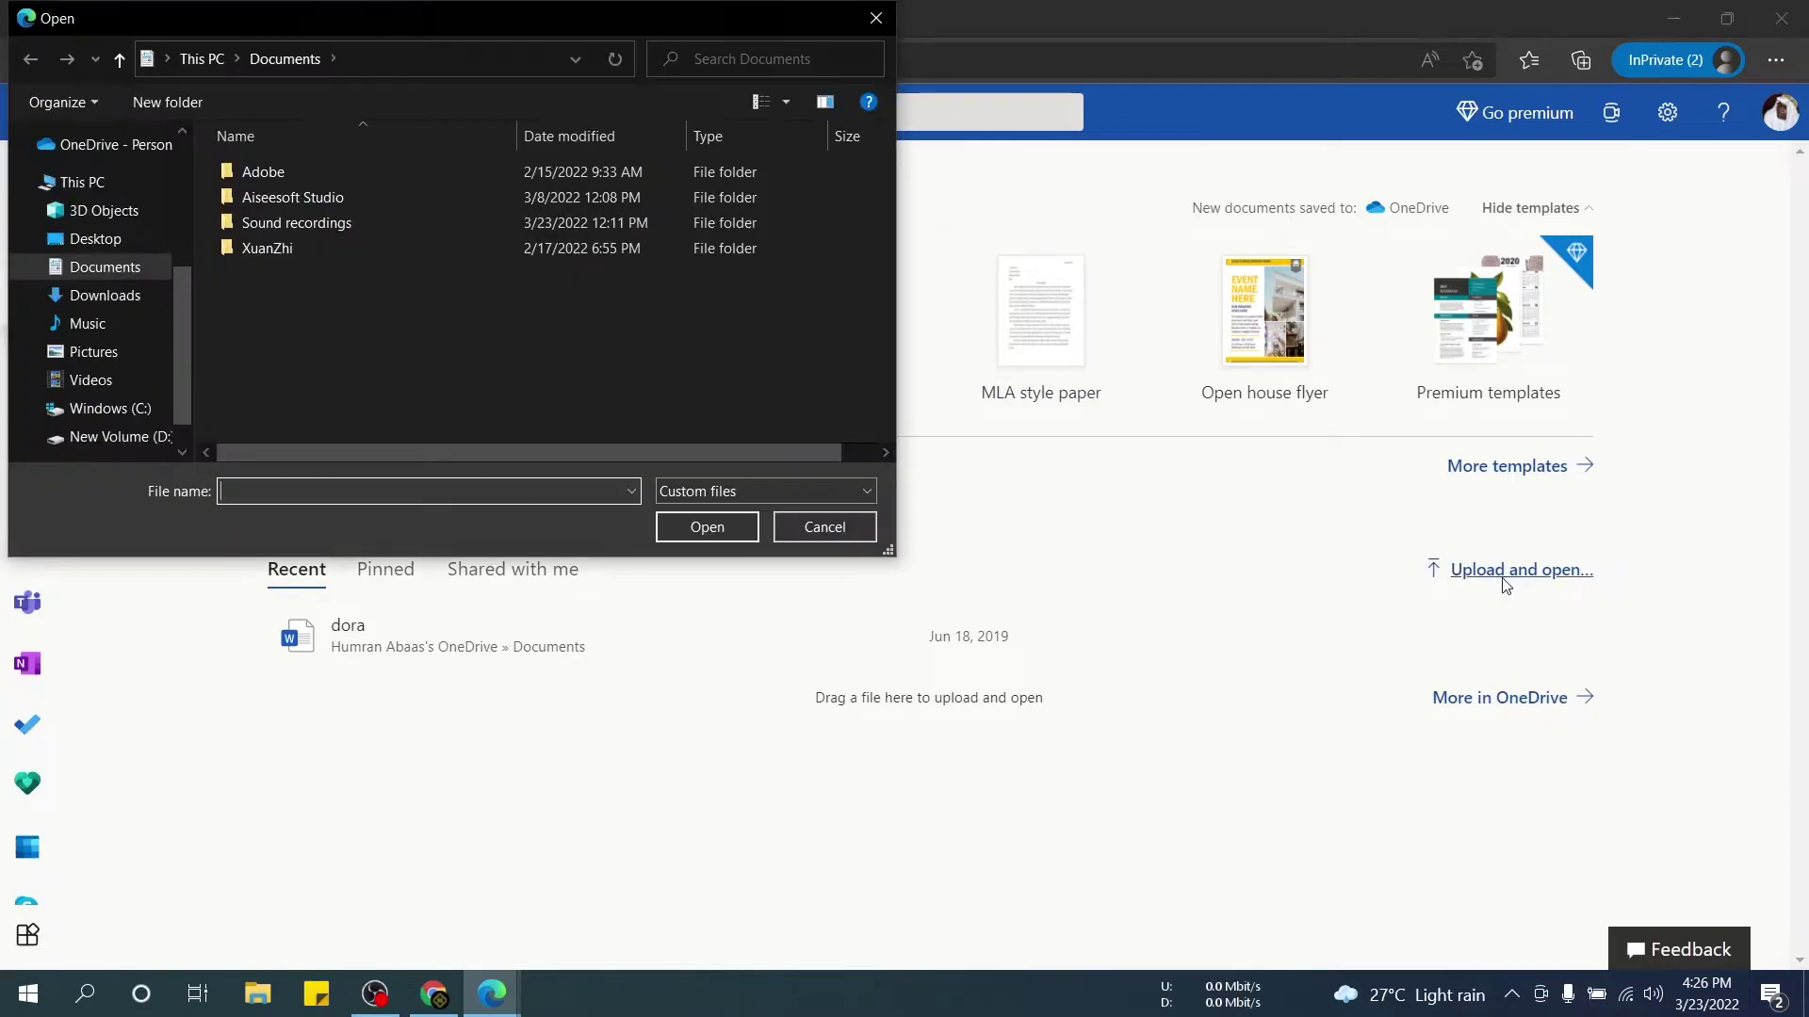
left_click(105, 300)
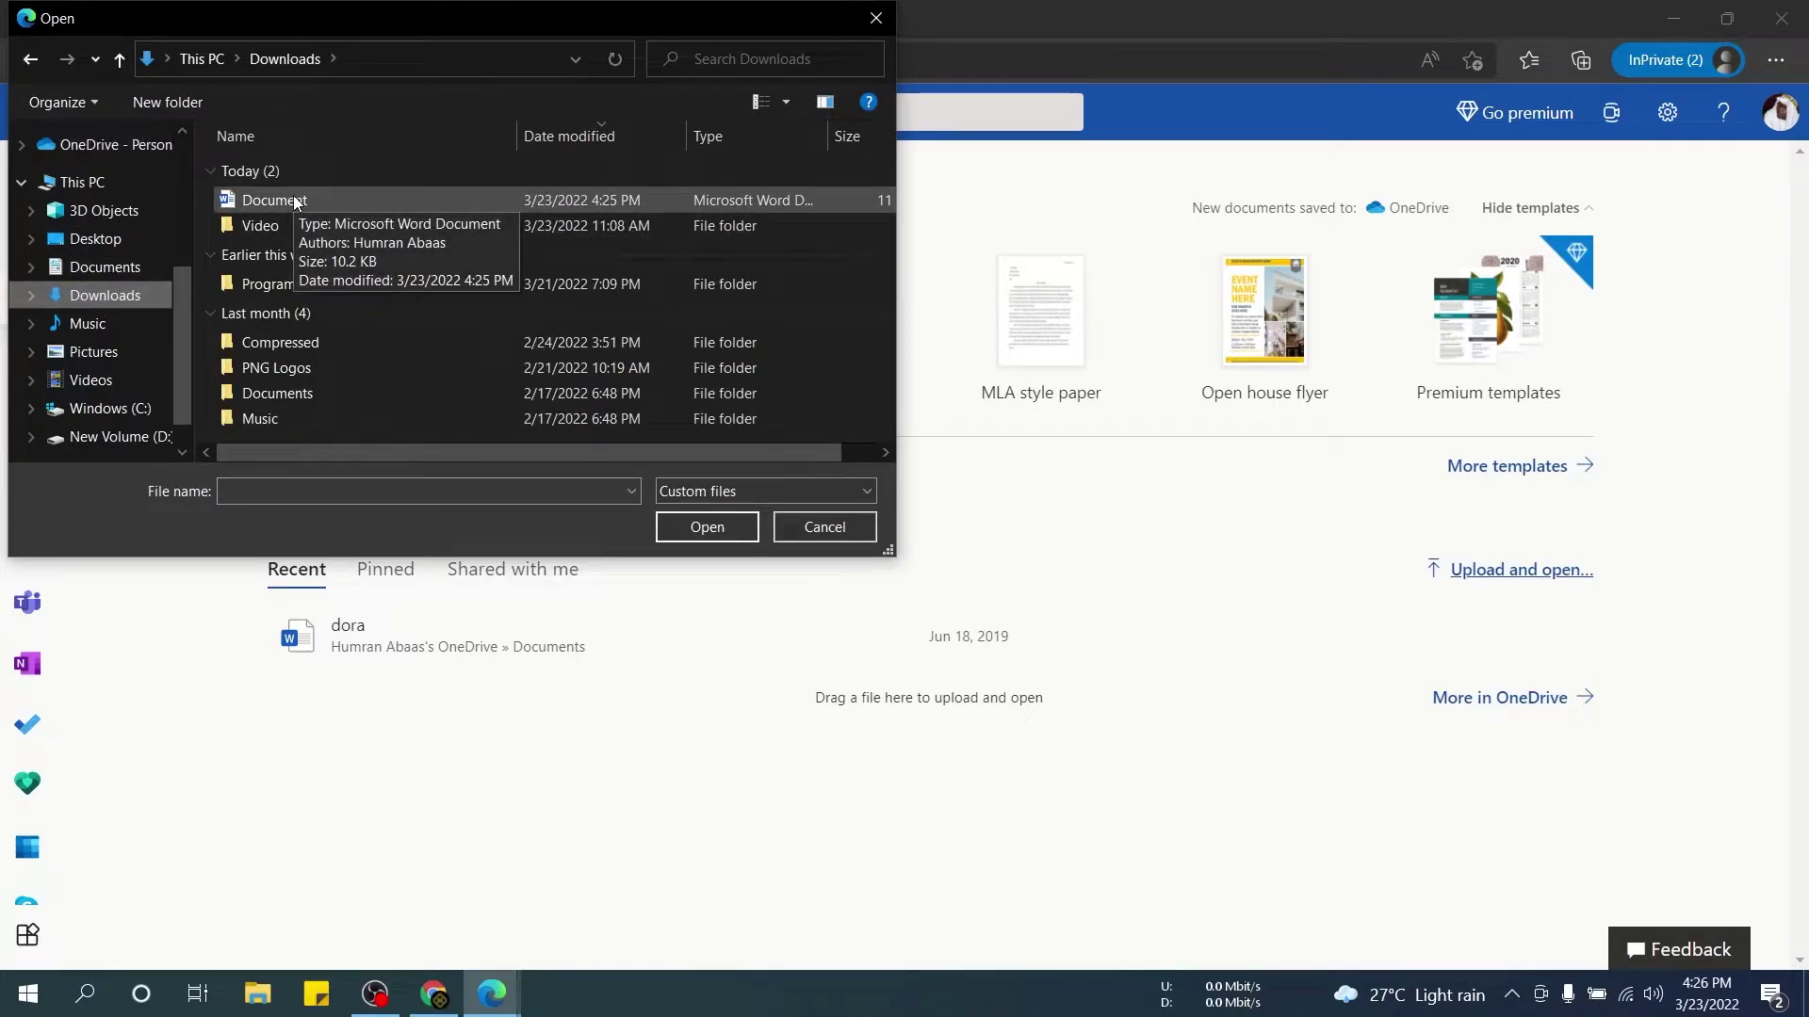
double_click(295, 202)
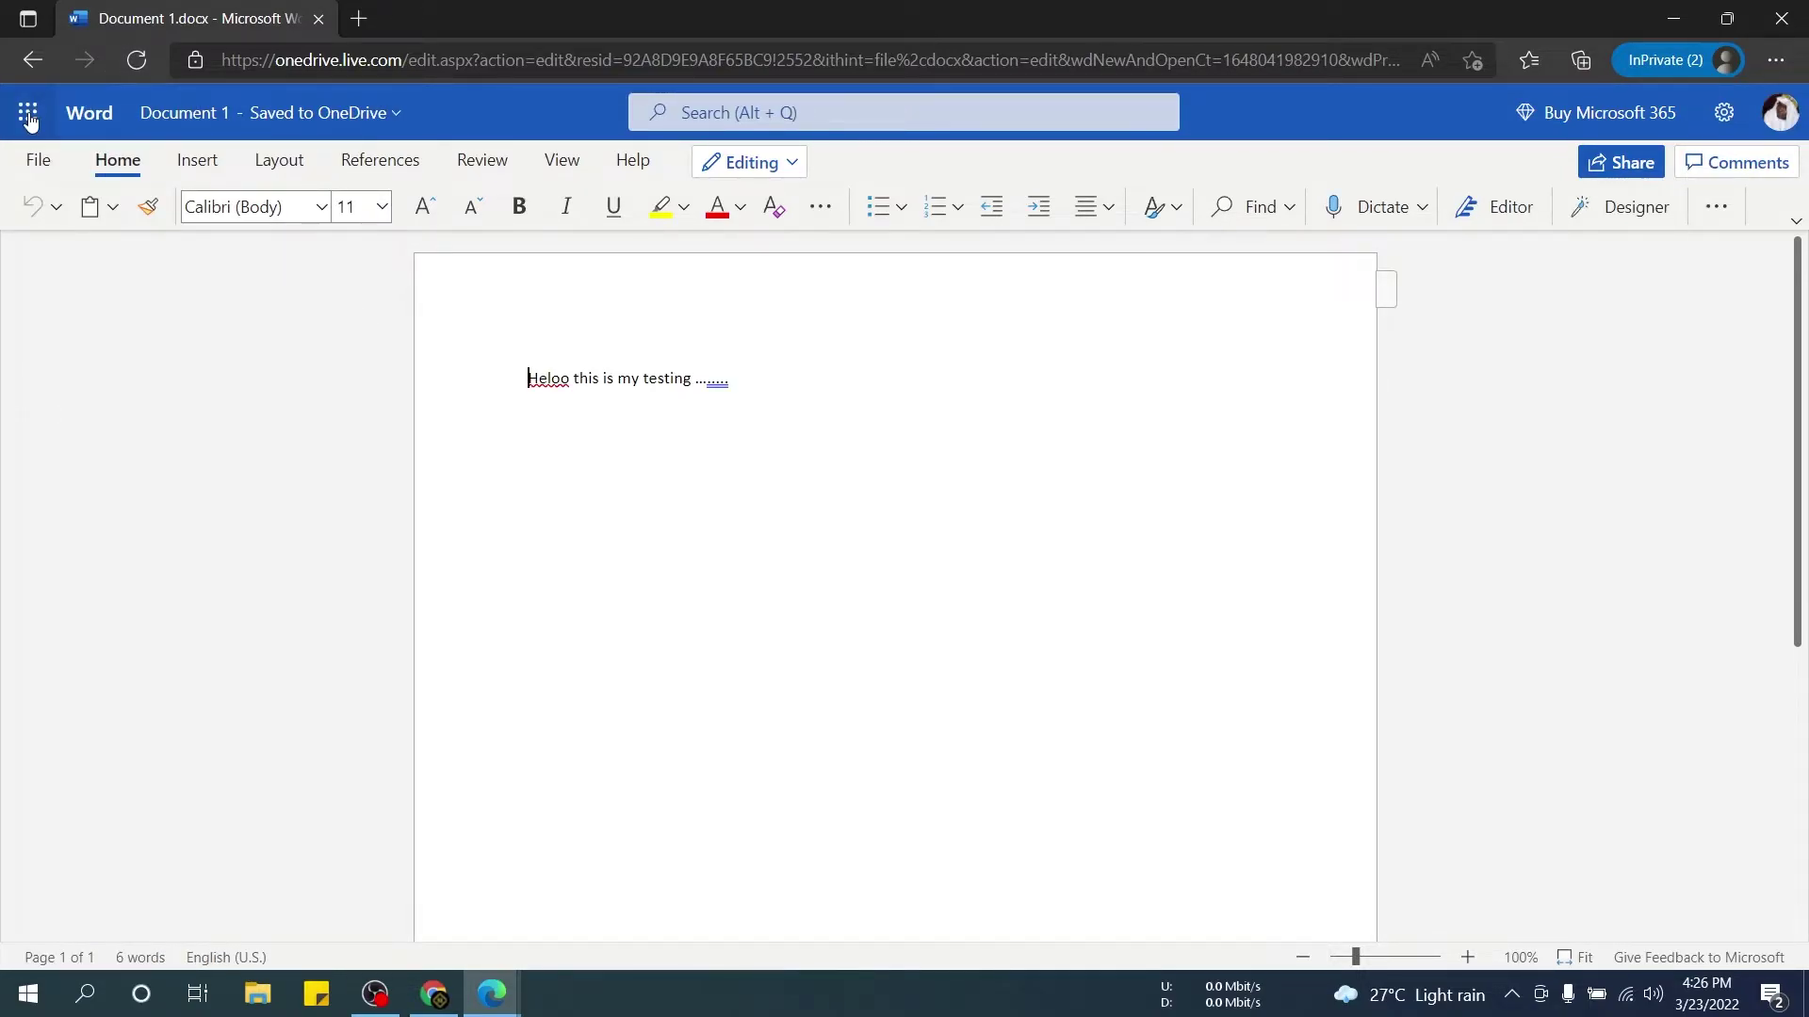
Launch PowerPoint in a new tab, then go from Document 1.docx to All apps.
left_click(28, 116)
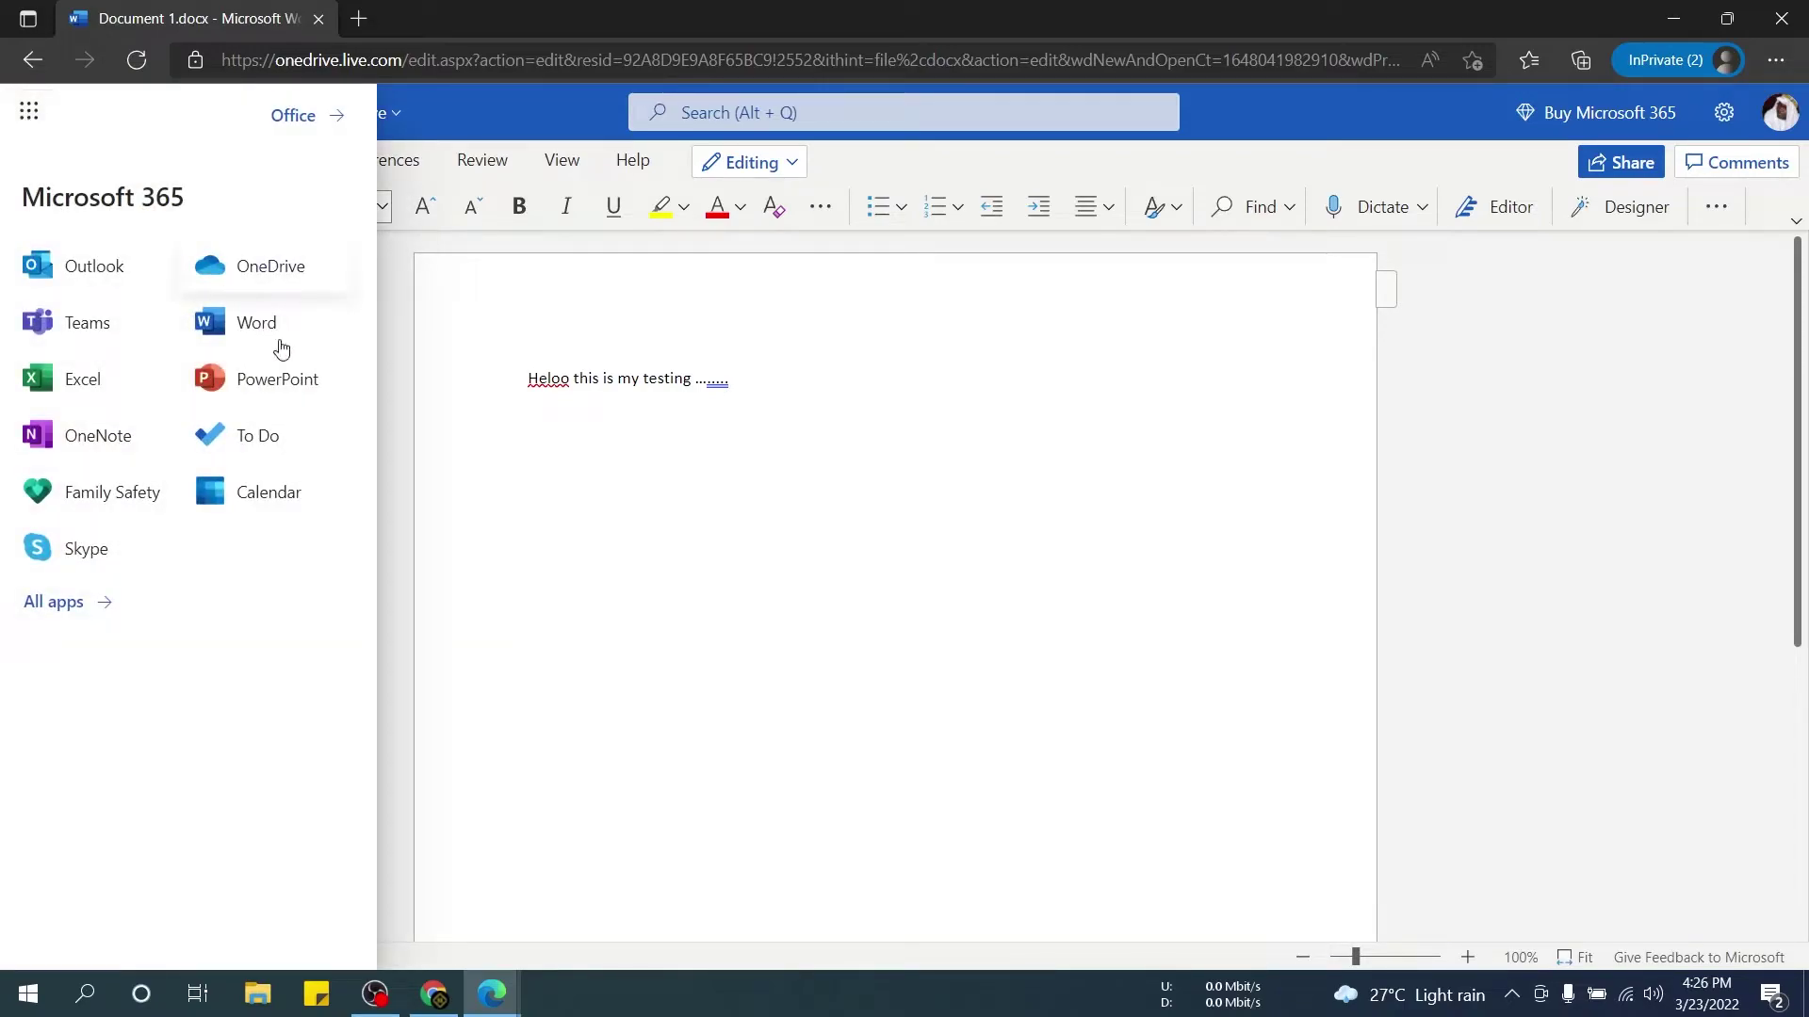
left_click(304, 386)
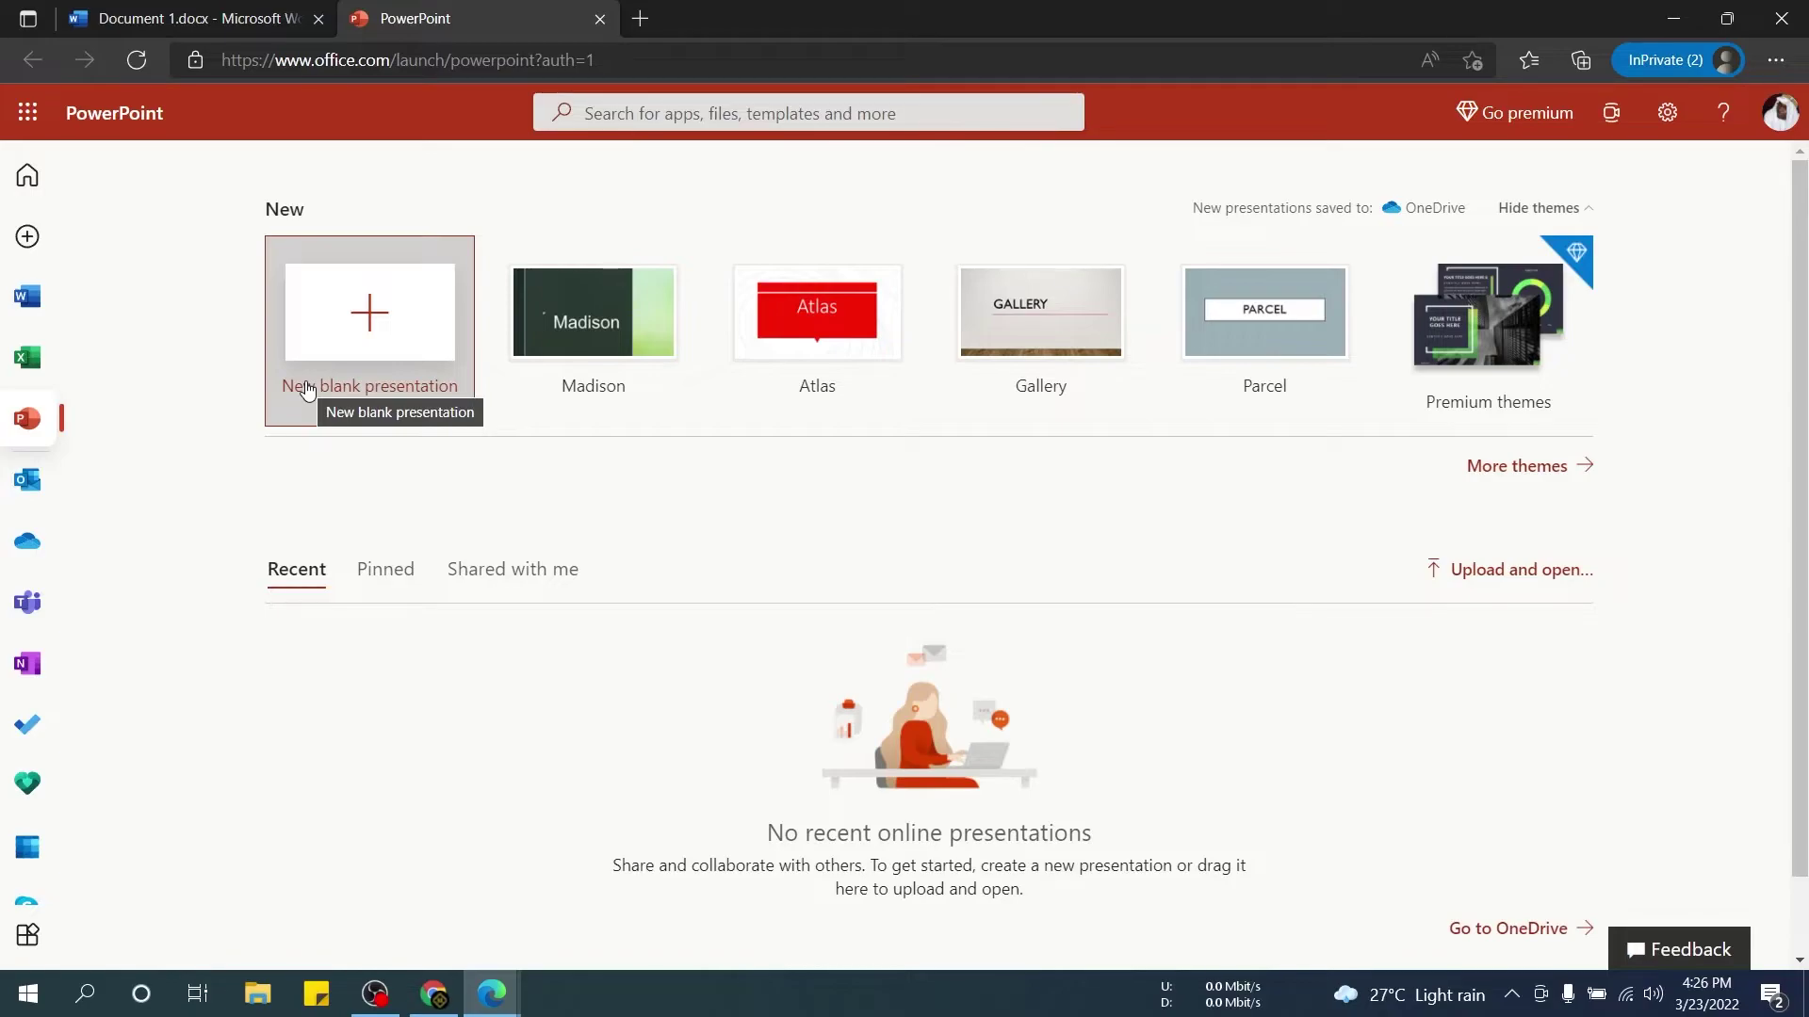
left_click(85, 26)
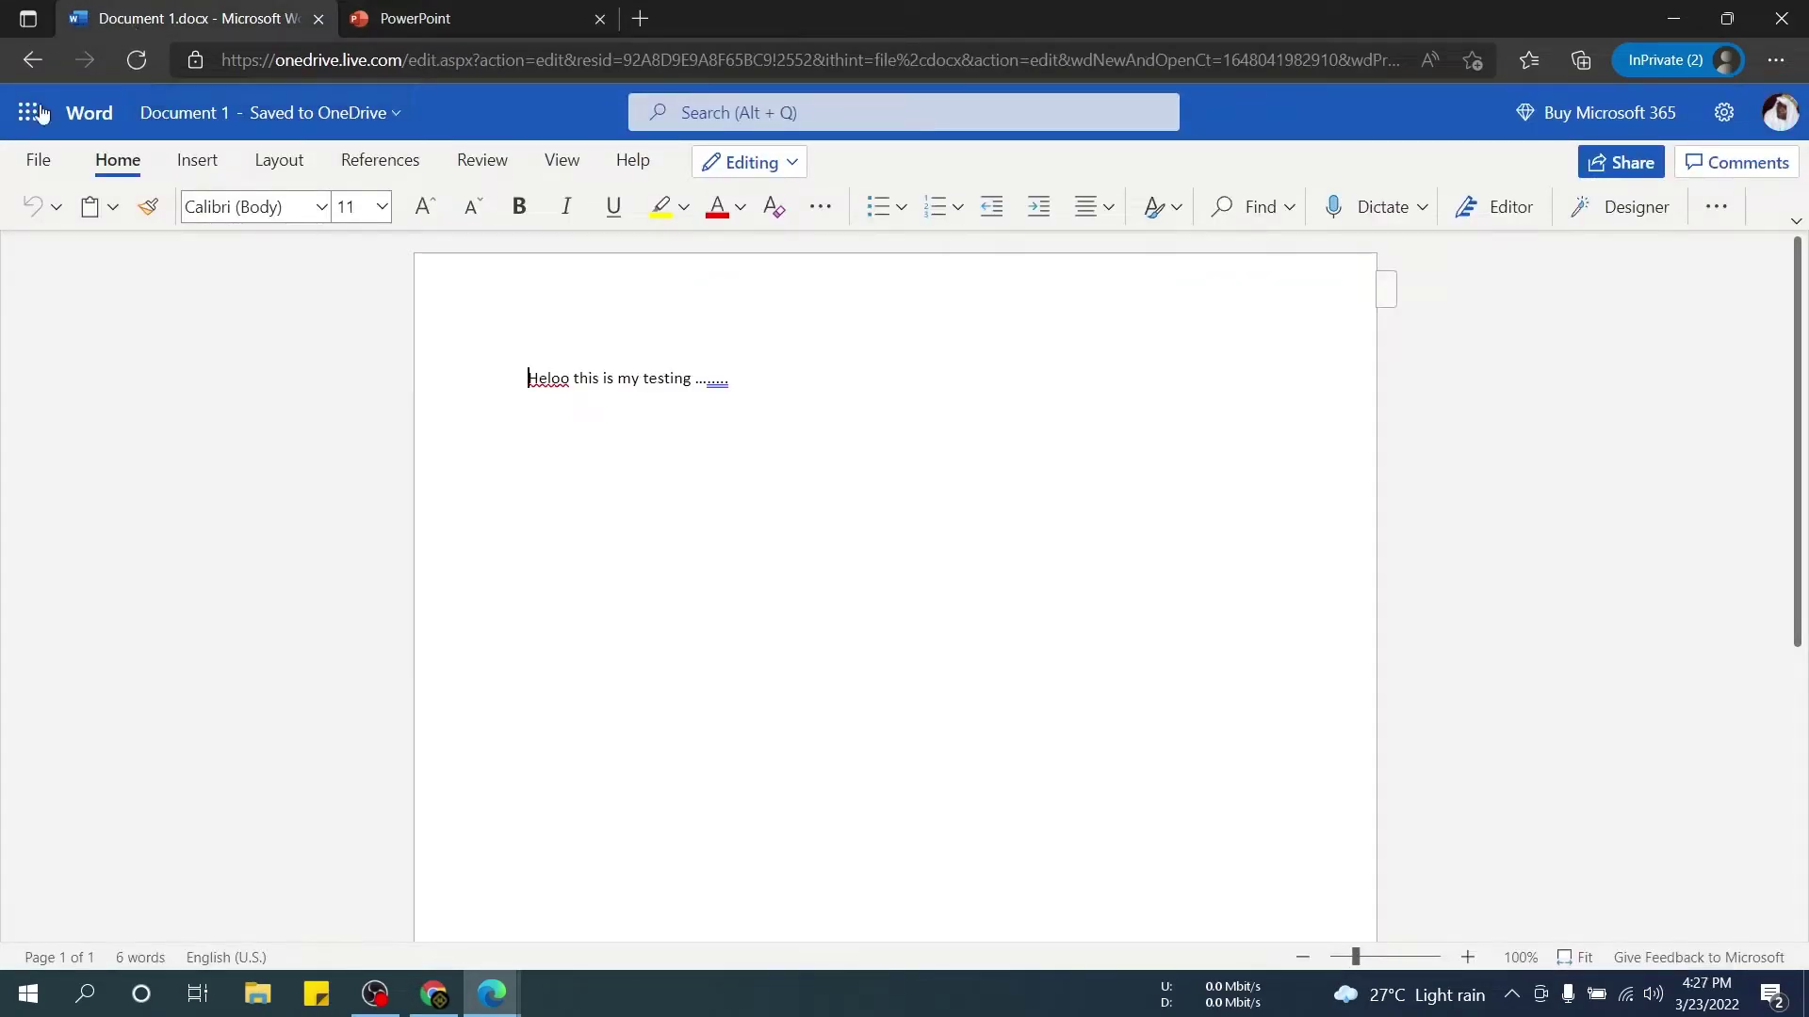
left_click(31, 61)
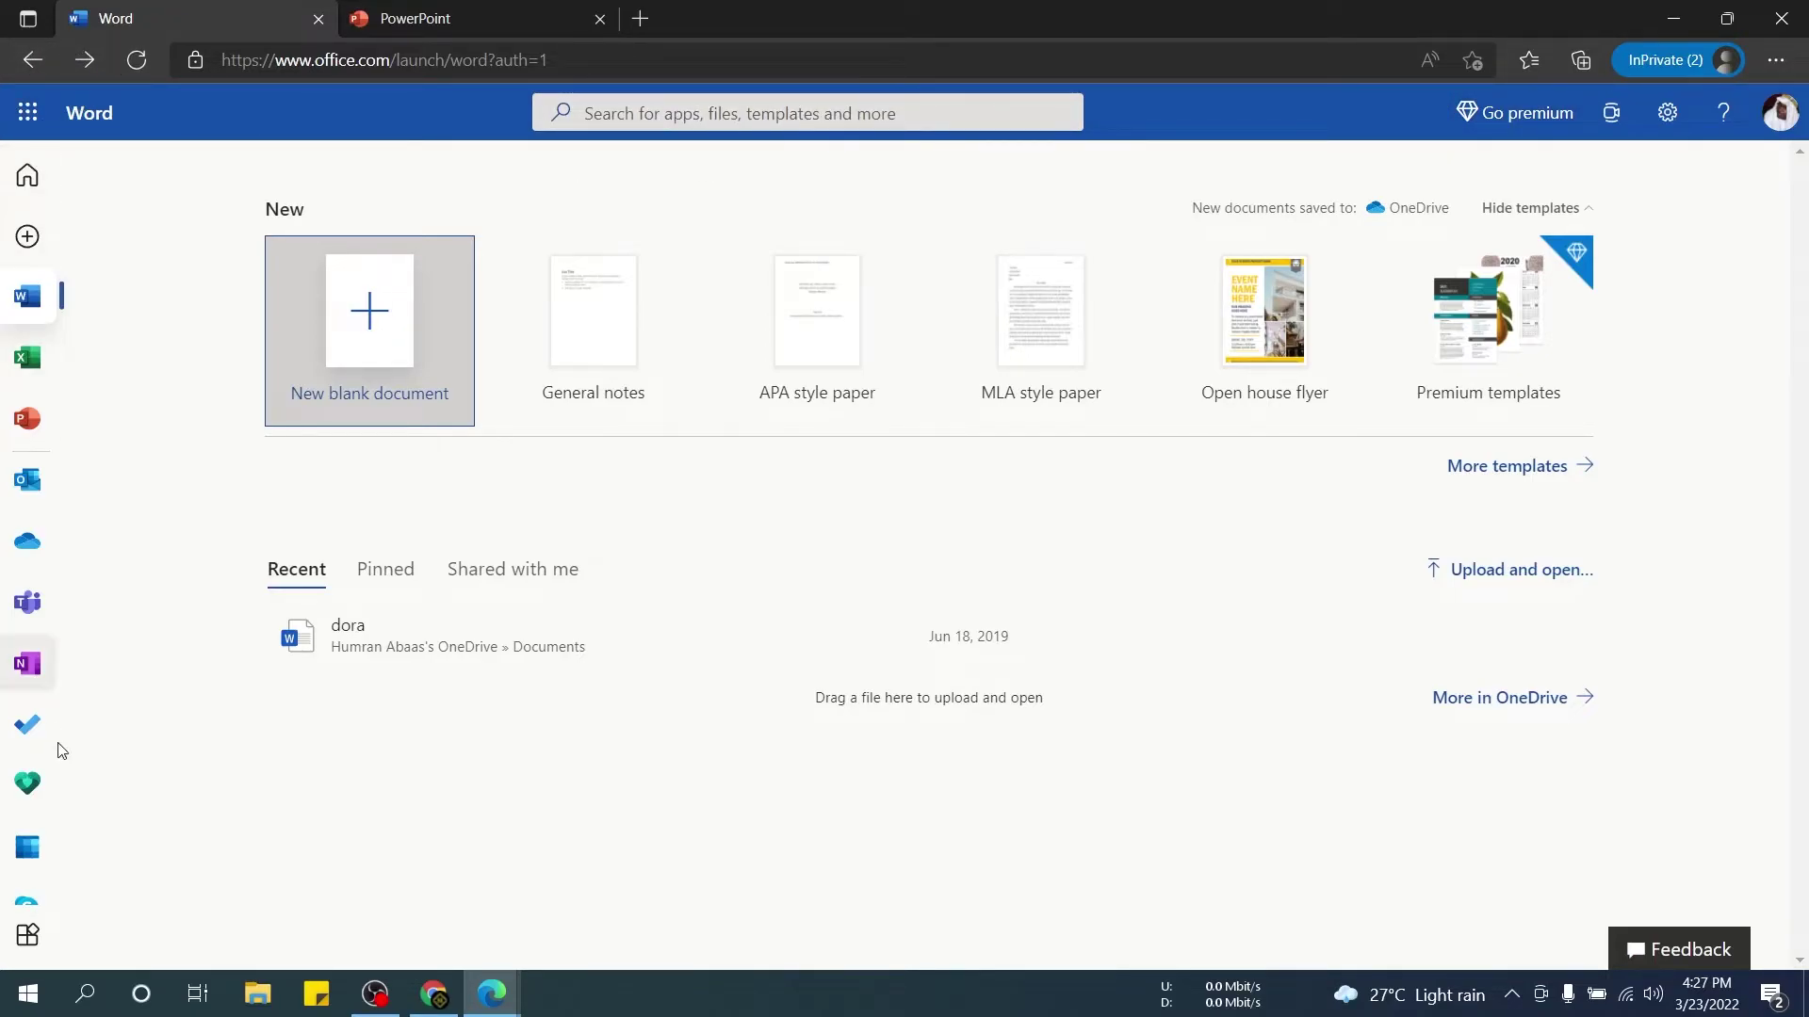
left_click(28, 938)
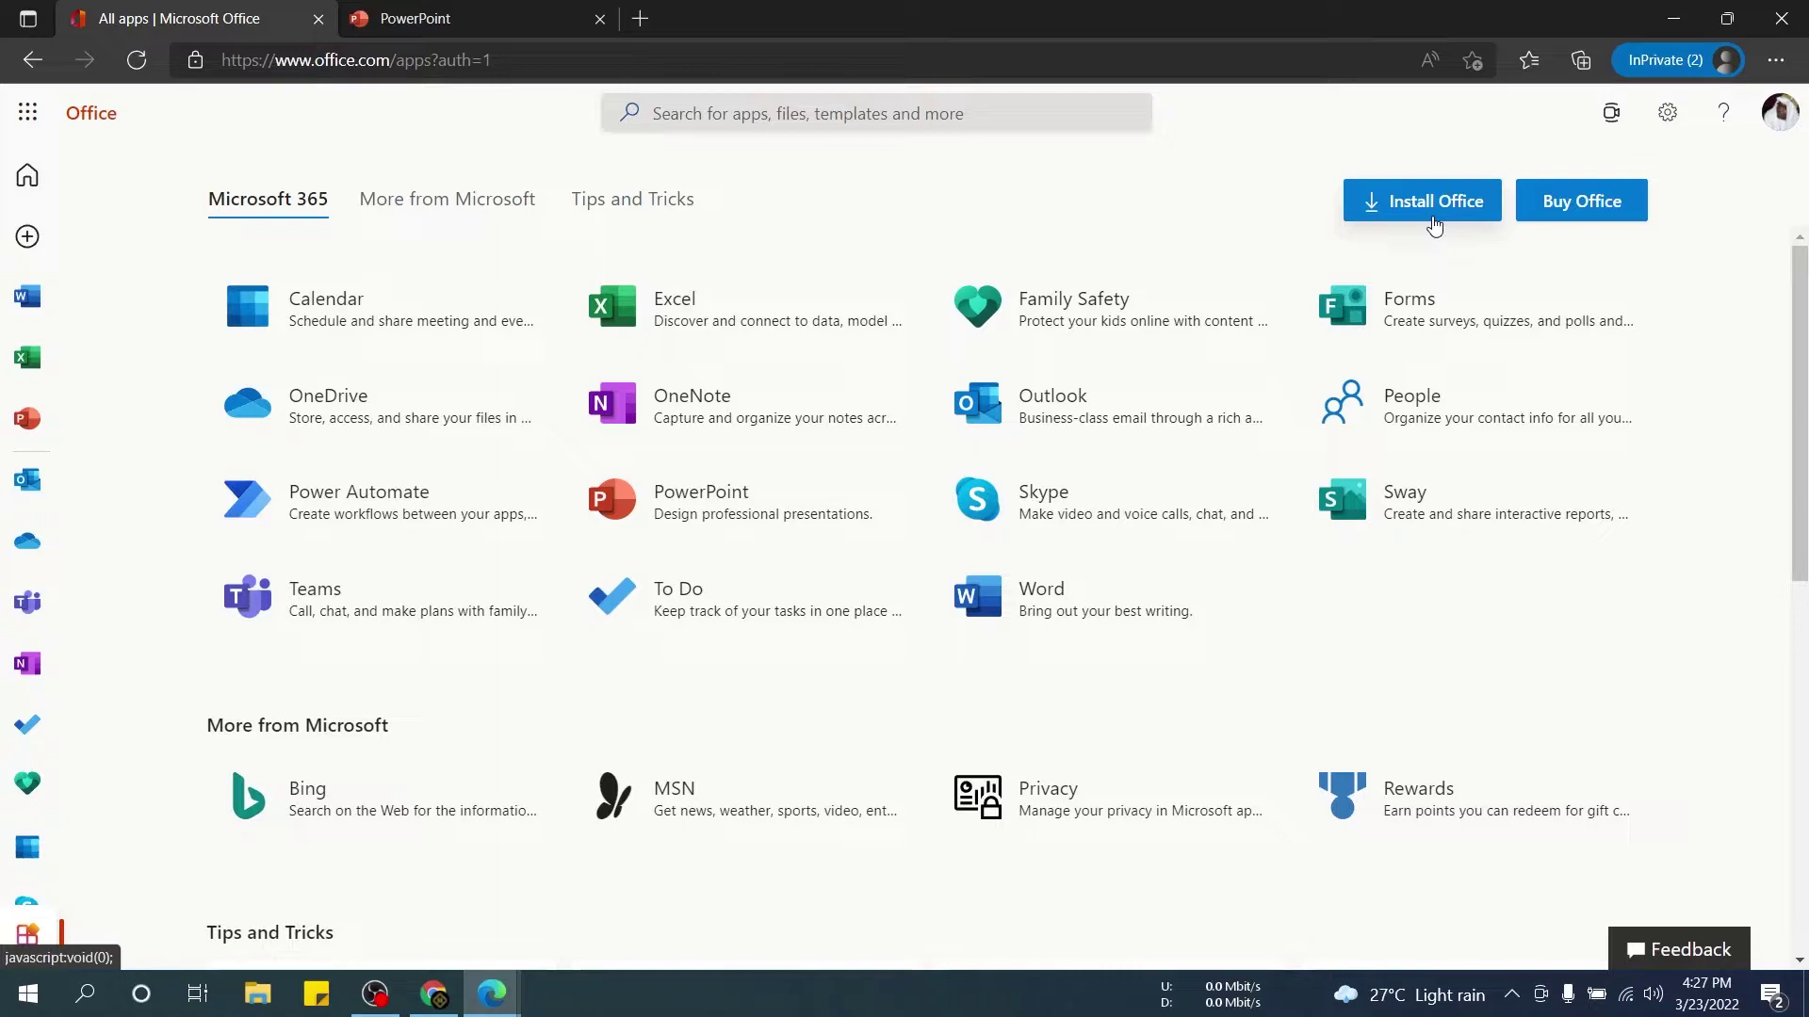
Minimize both browser windows and search the Start menu for 'off'.
left_click(1422, 200)
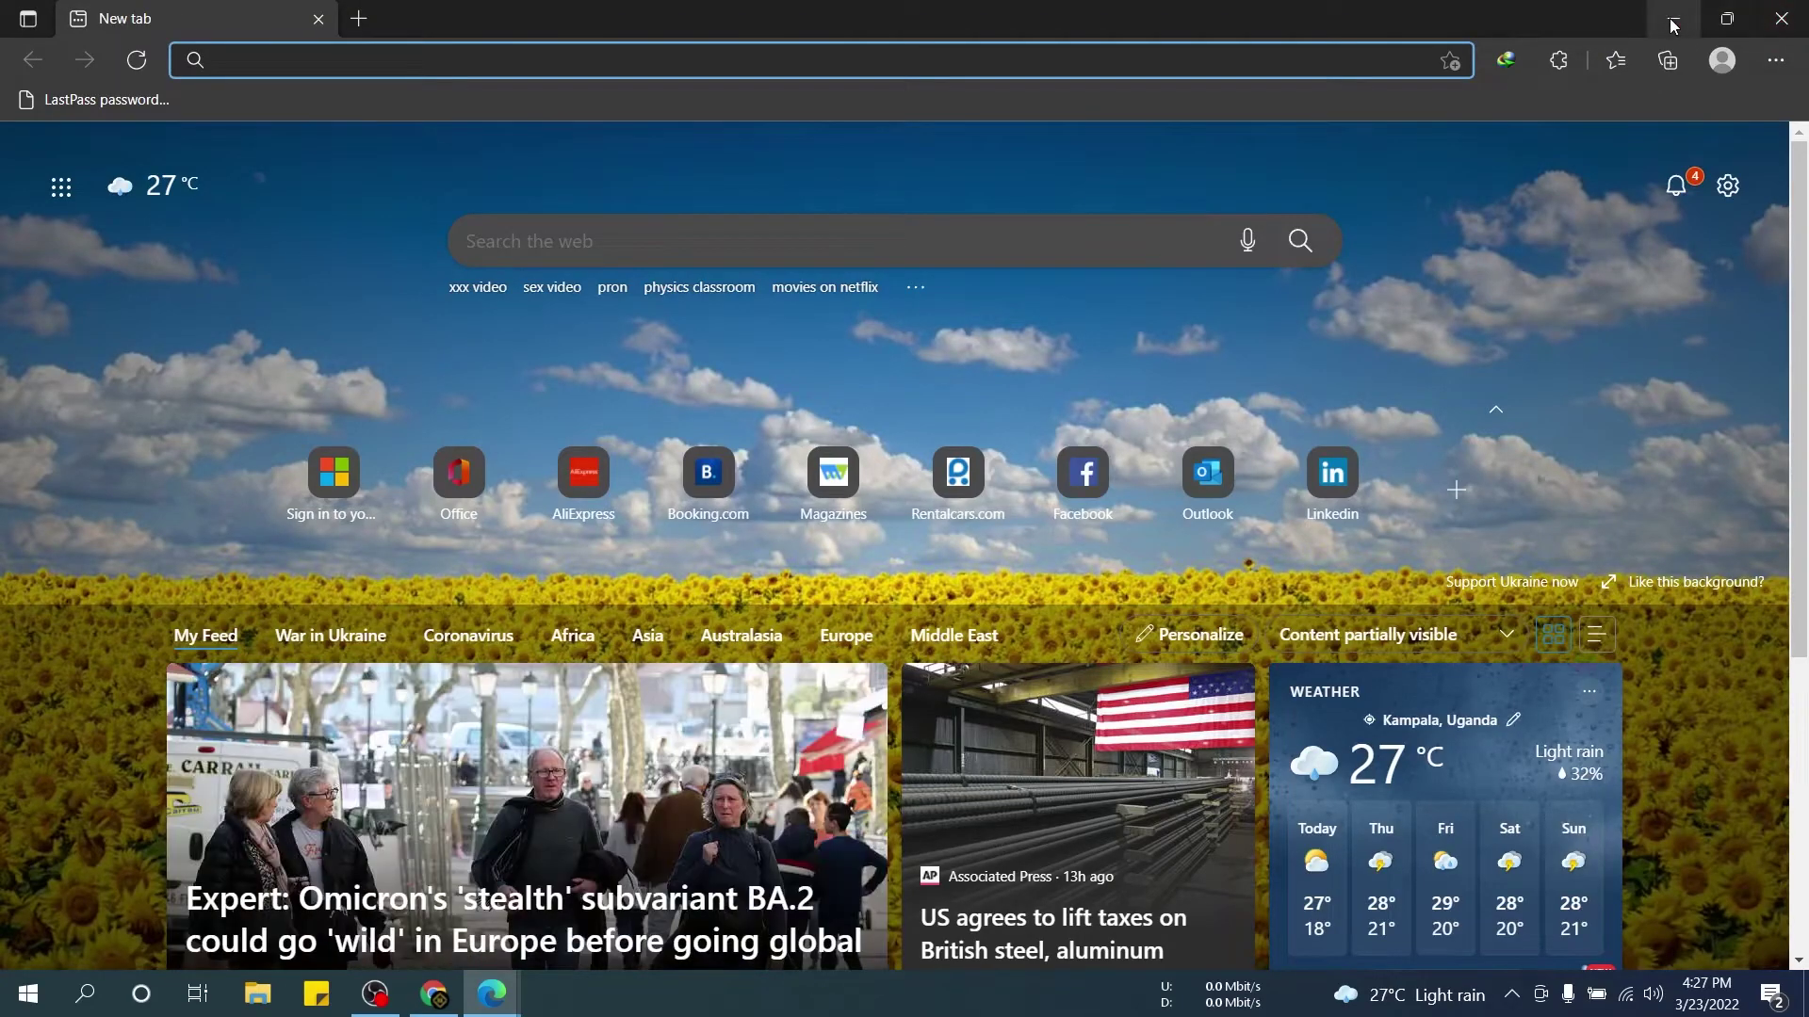
left_click(1673, 19)
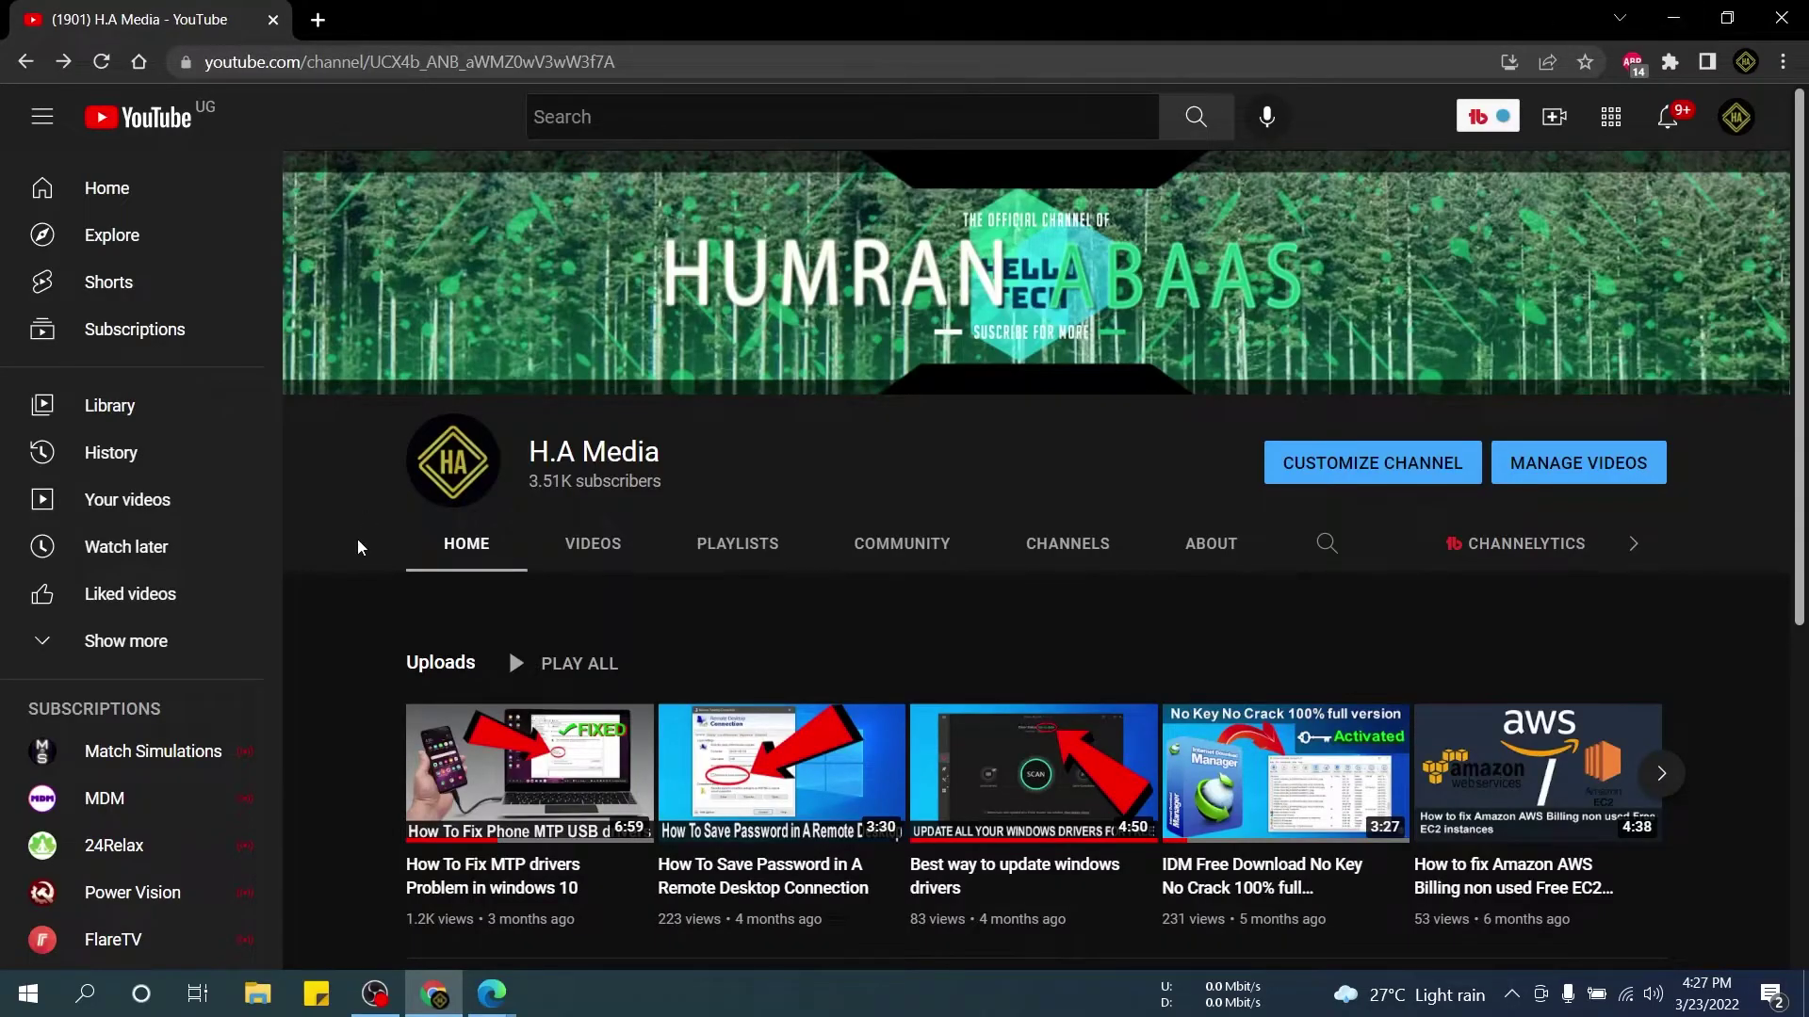
left_click(29, 994)
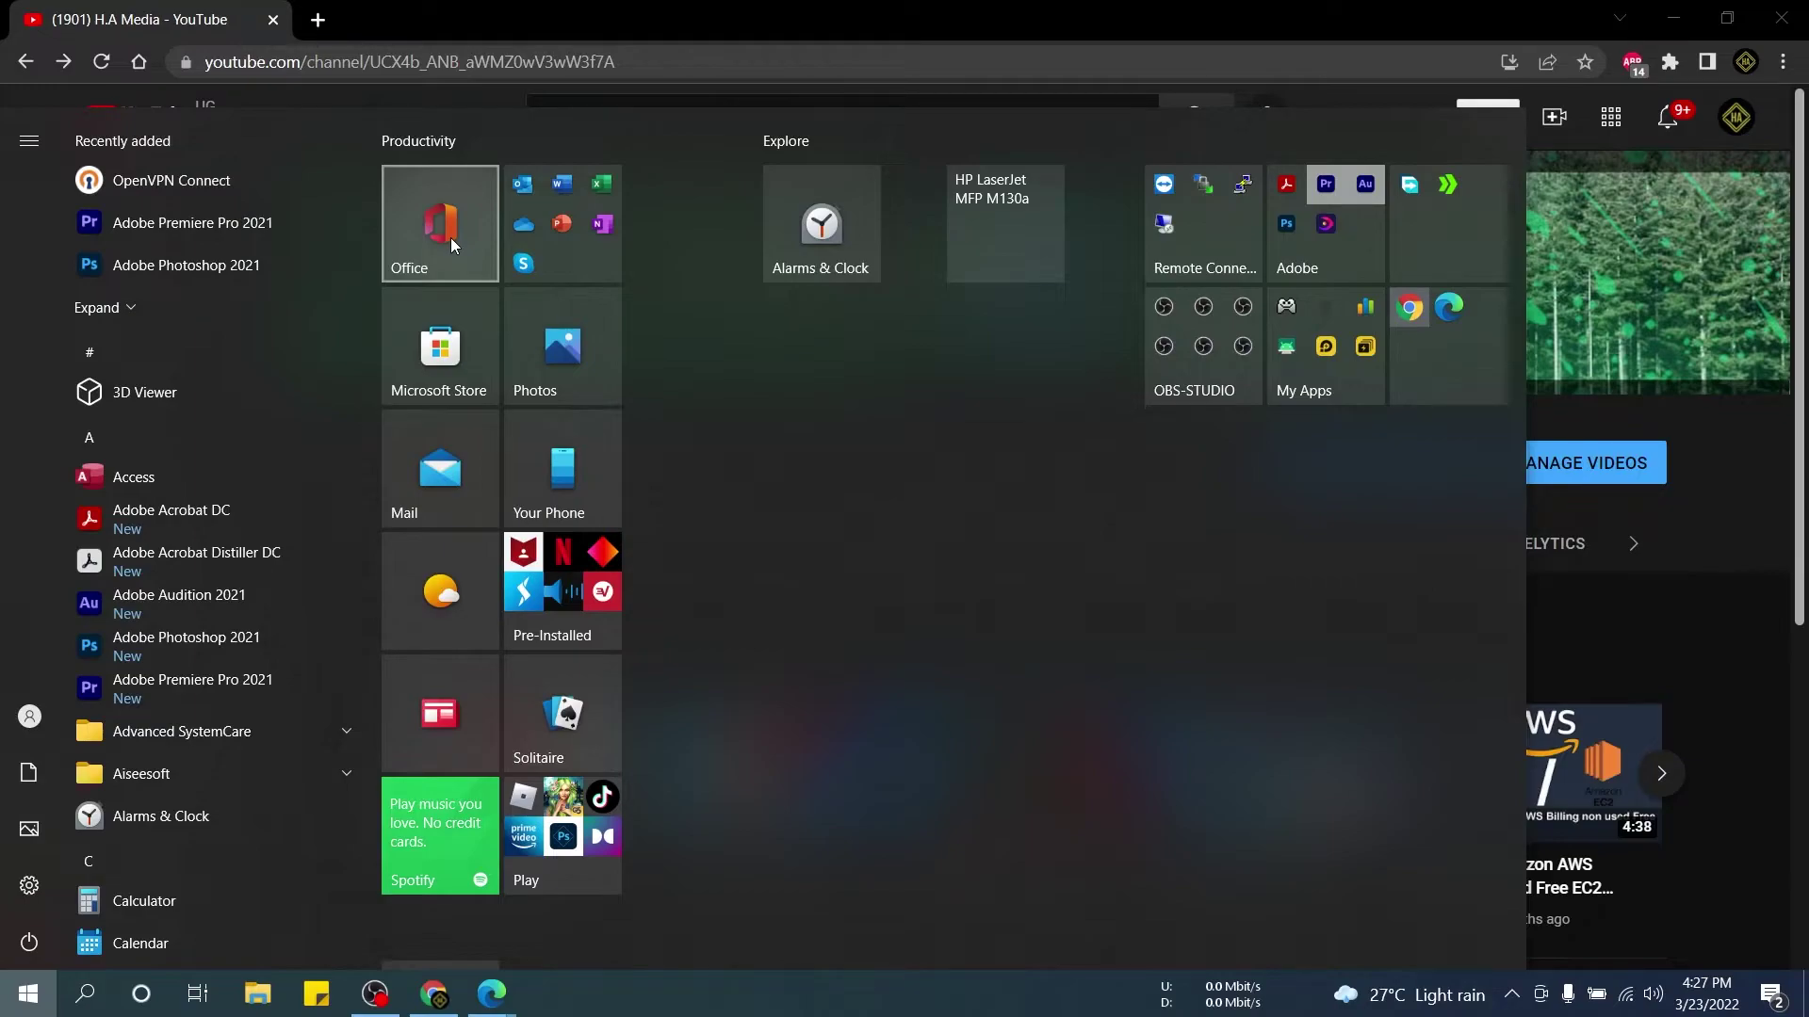
key("Escape")
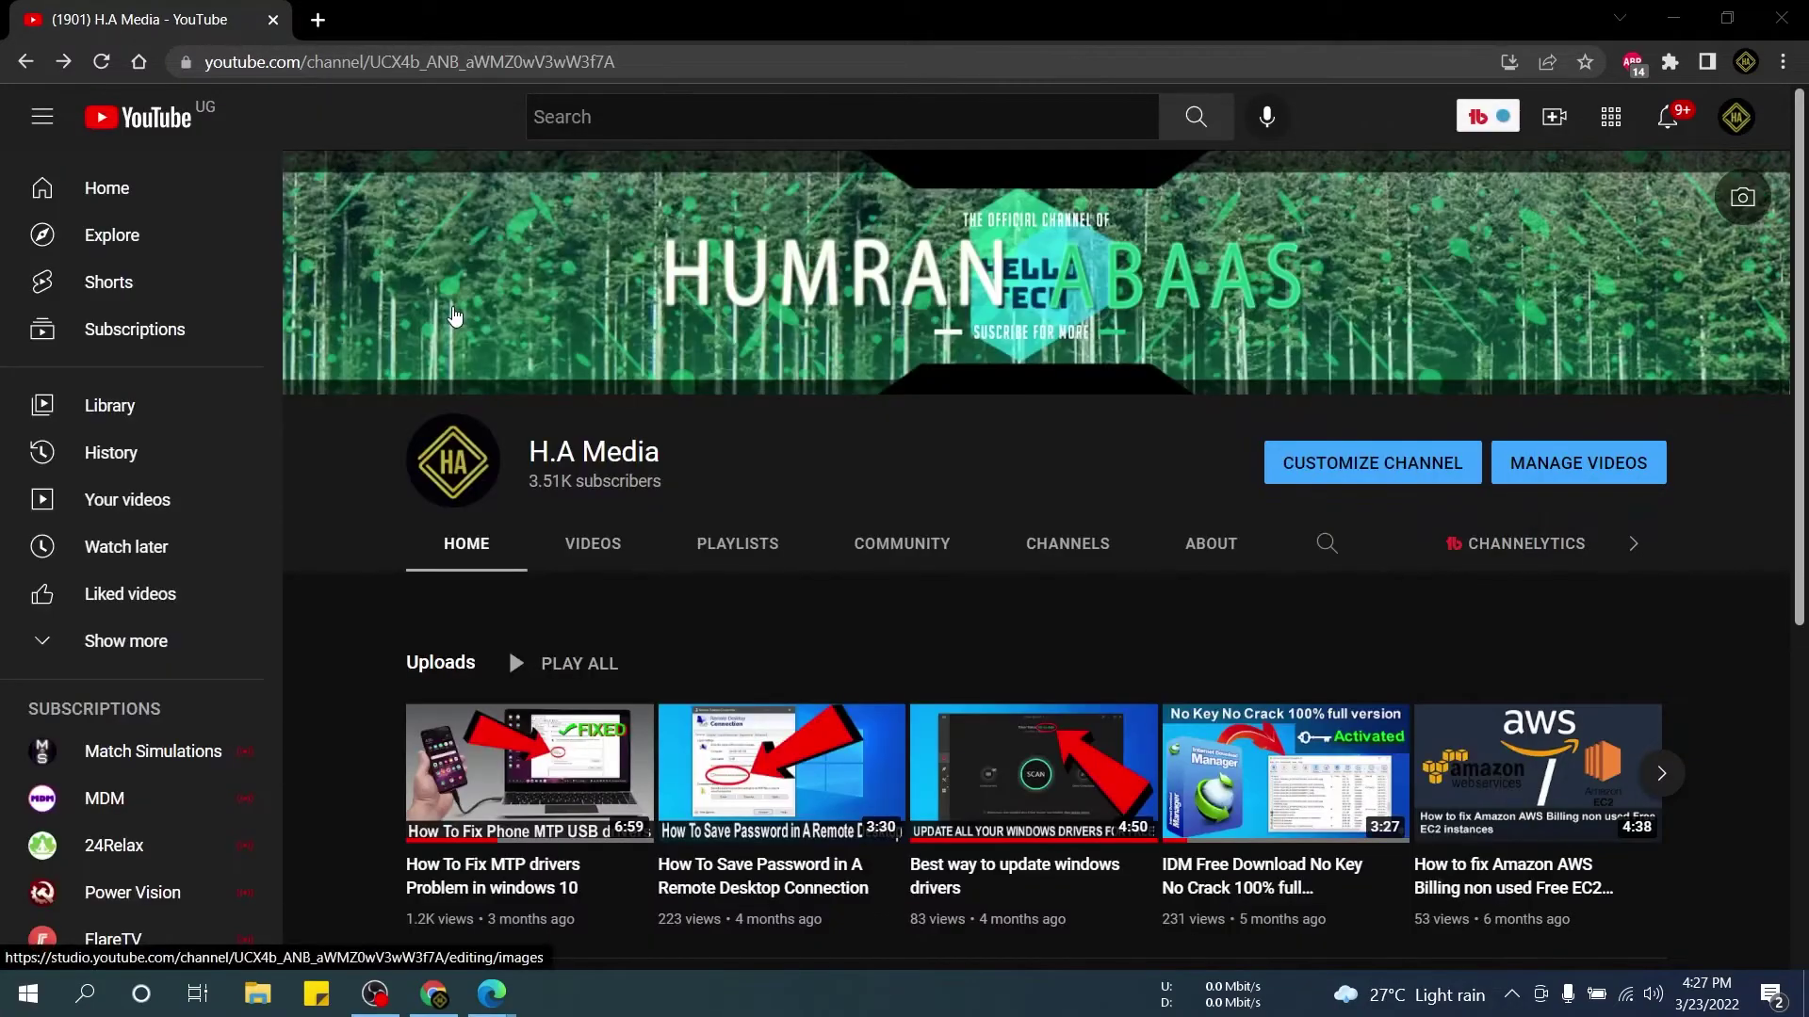
key("super")
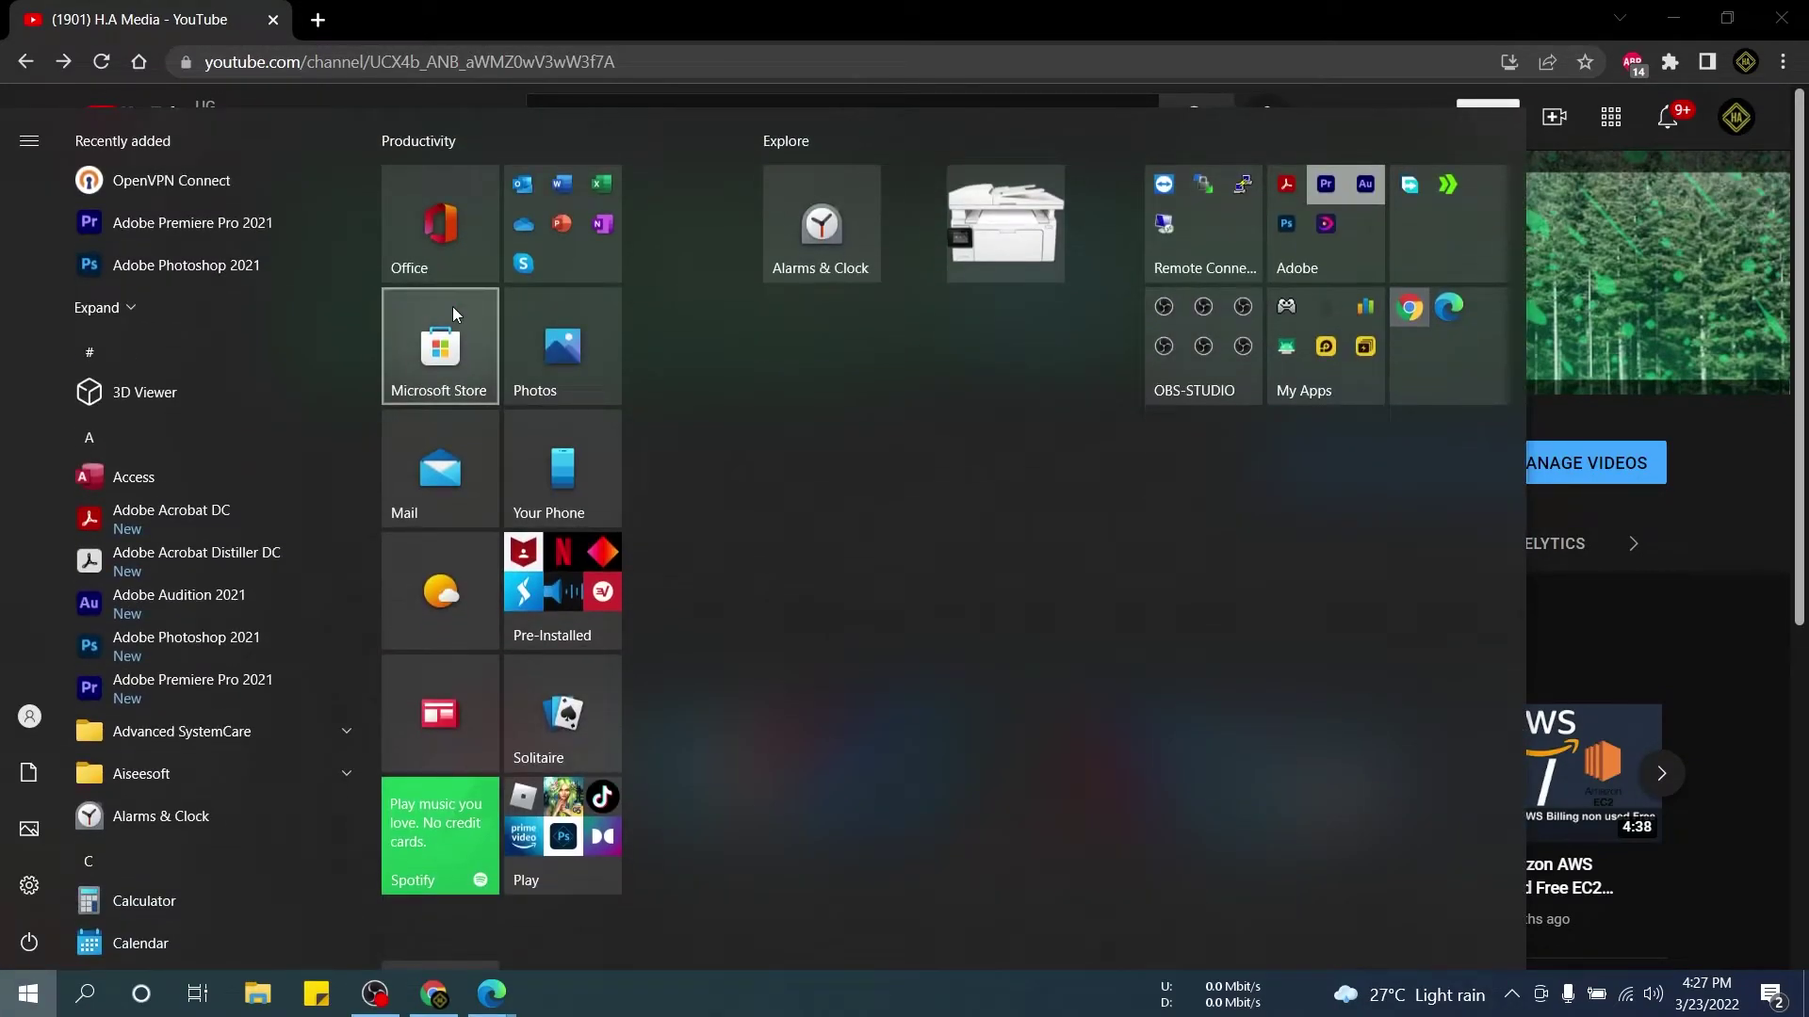
type("off")
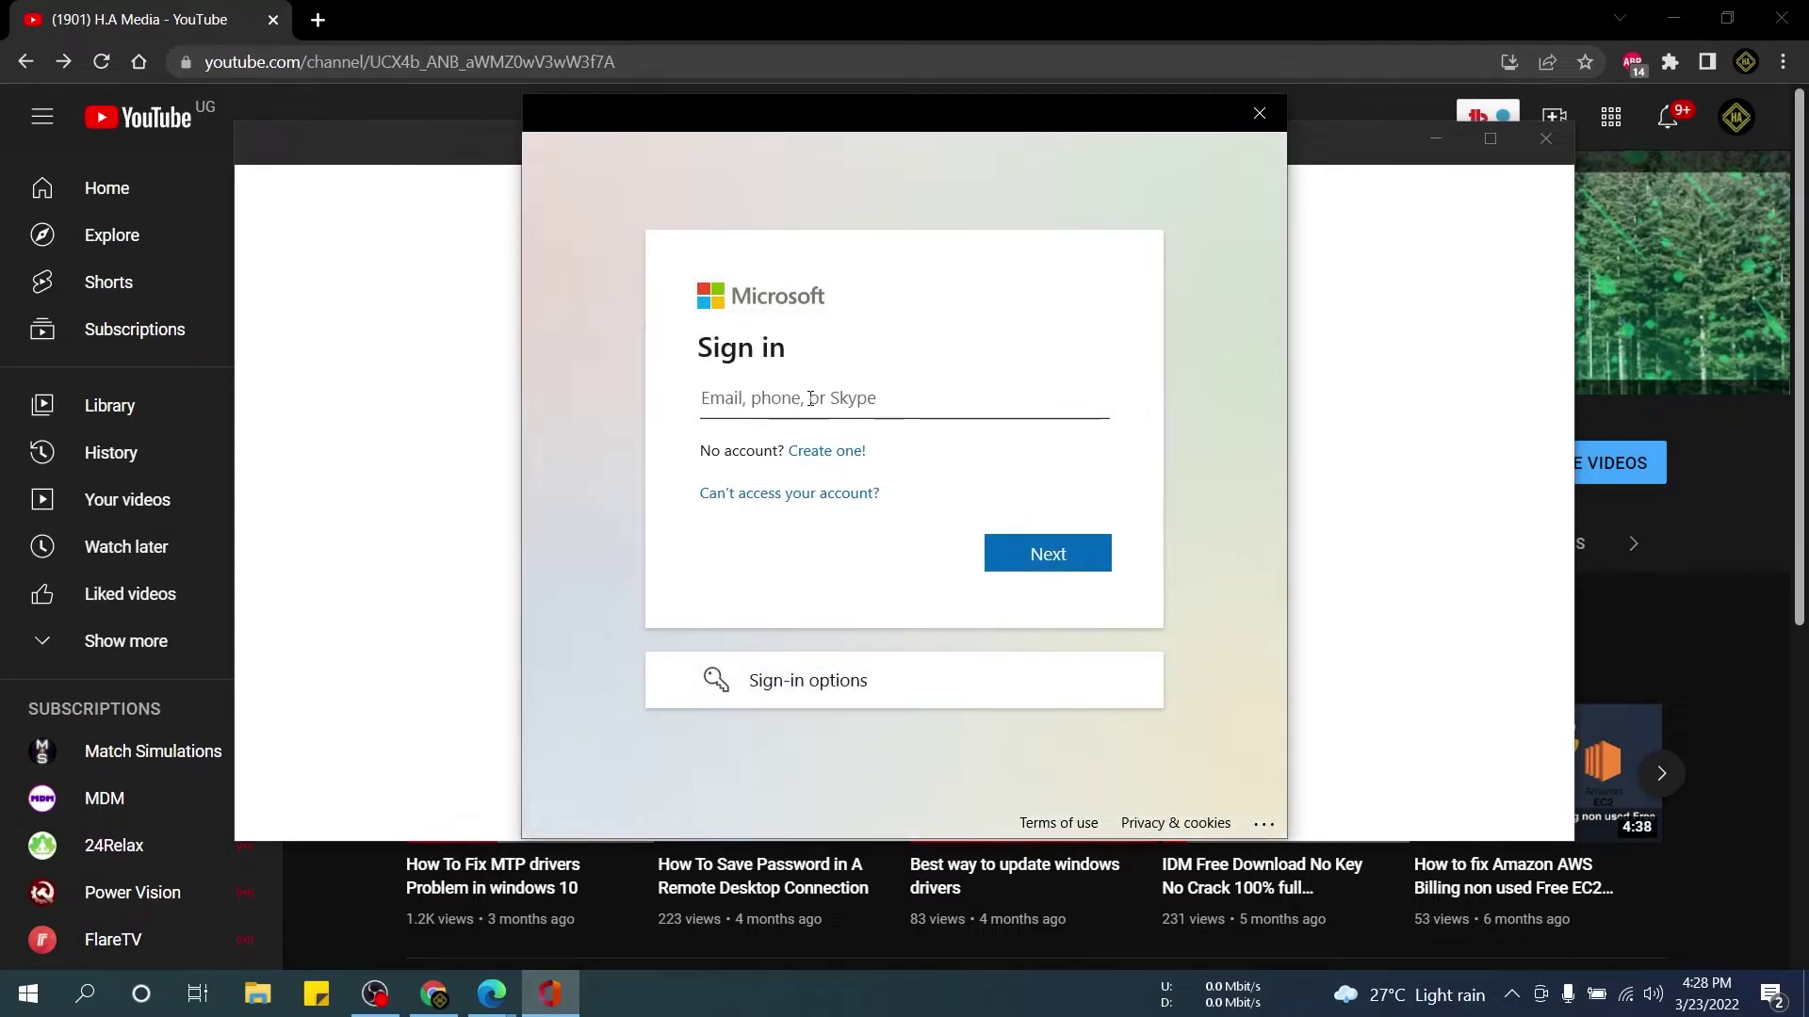
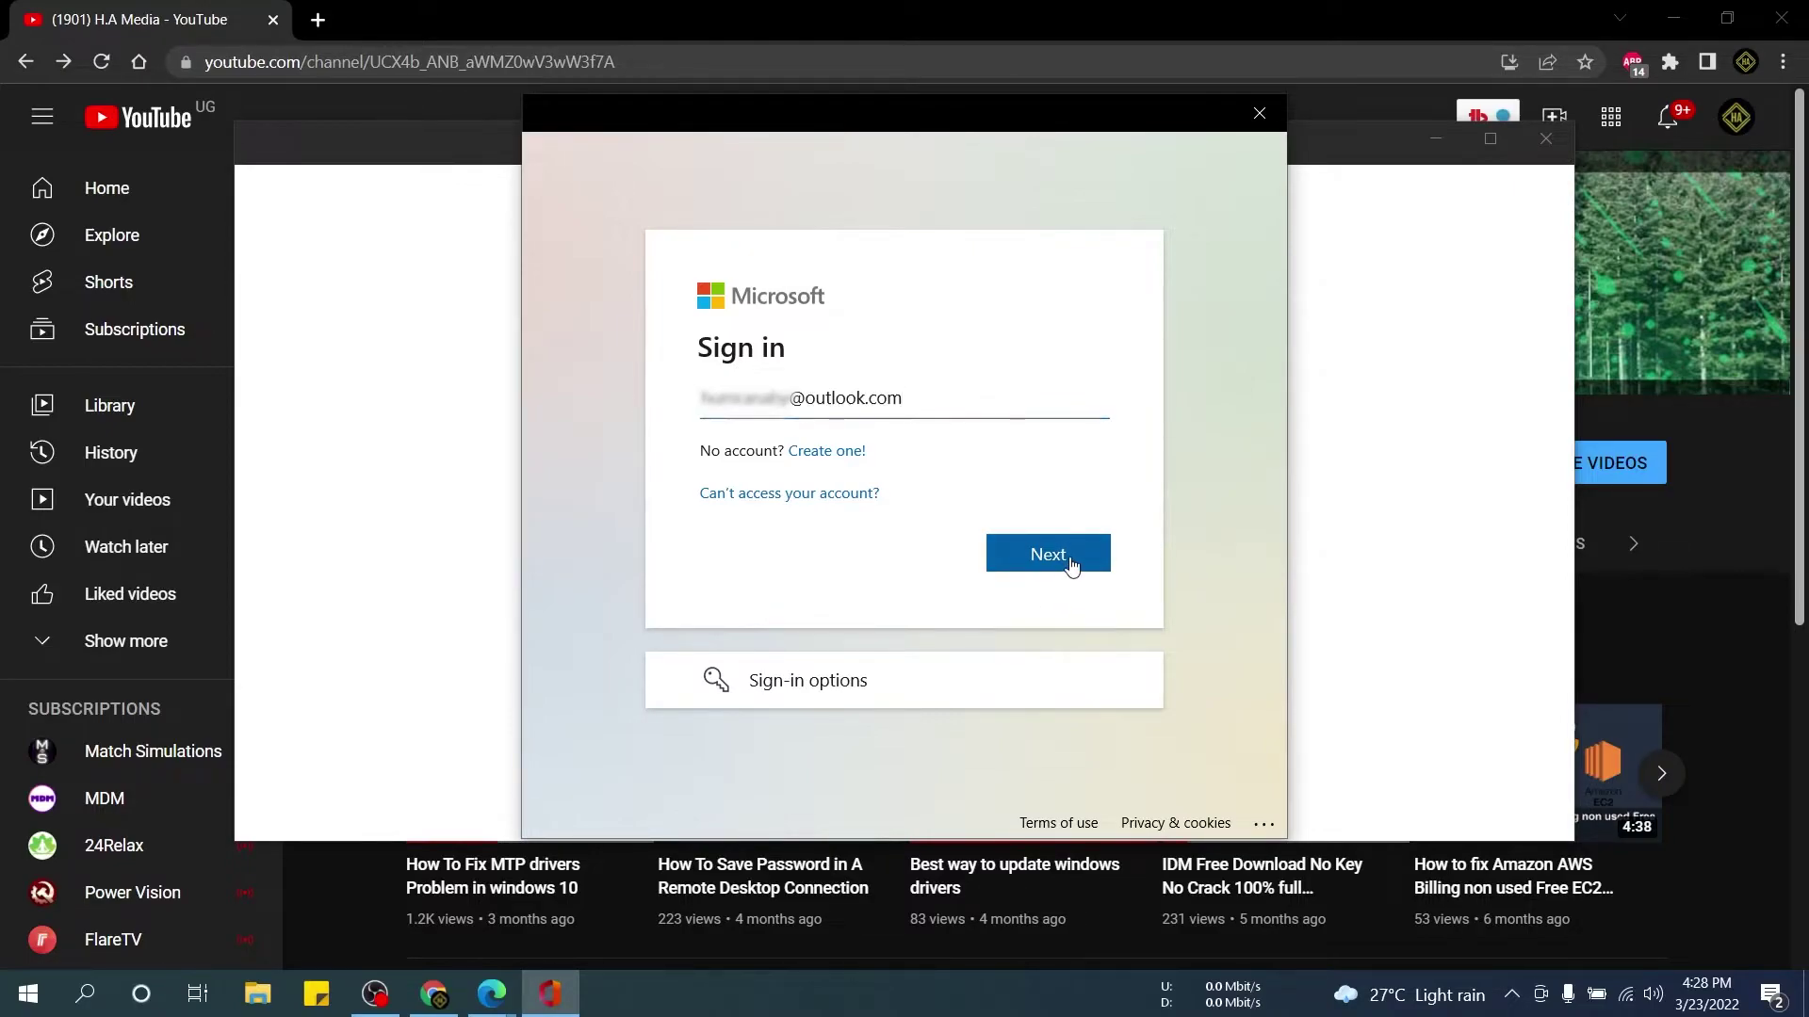
Enter the personal Outlook email address, correcting its ending, and submit it.
left_click(1070, 557)
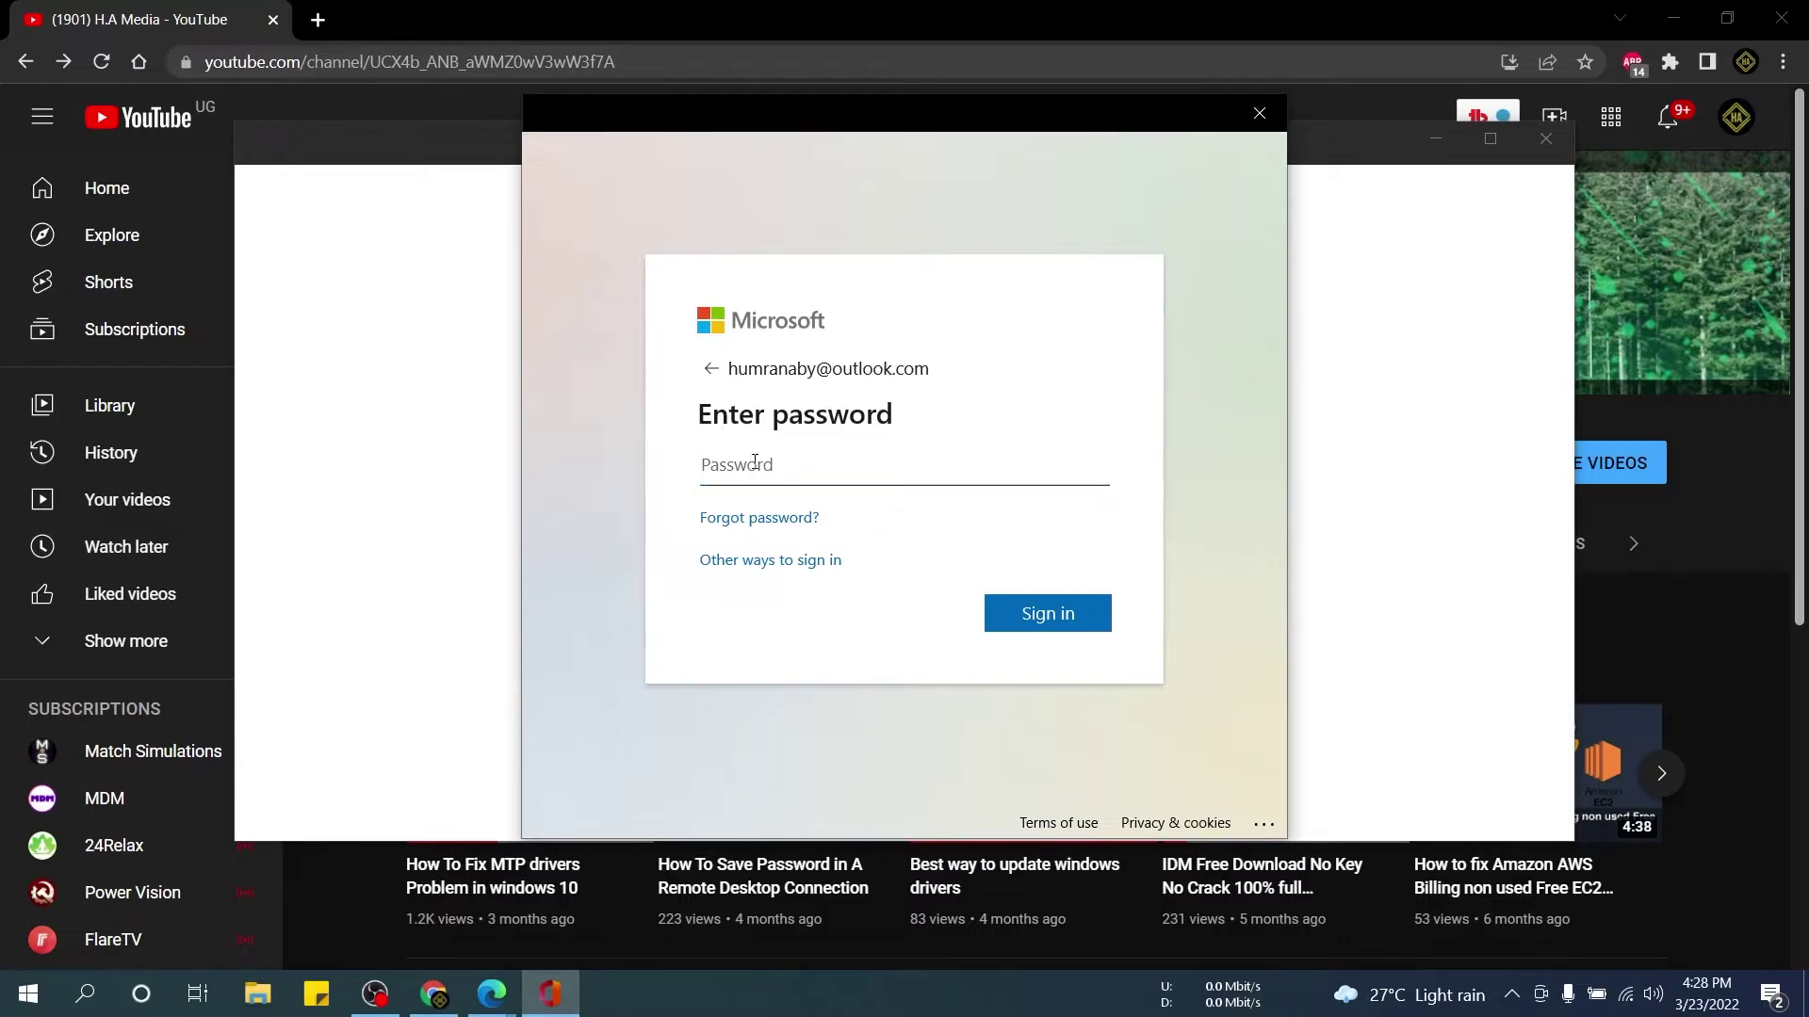
Enter the account password, then close the troubleshooting details of the unsupported-account error.
type("••••••••••")
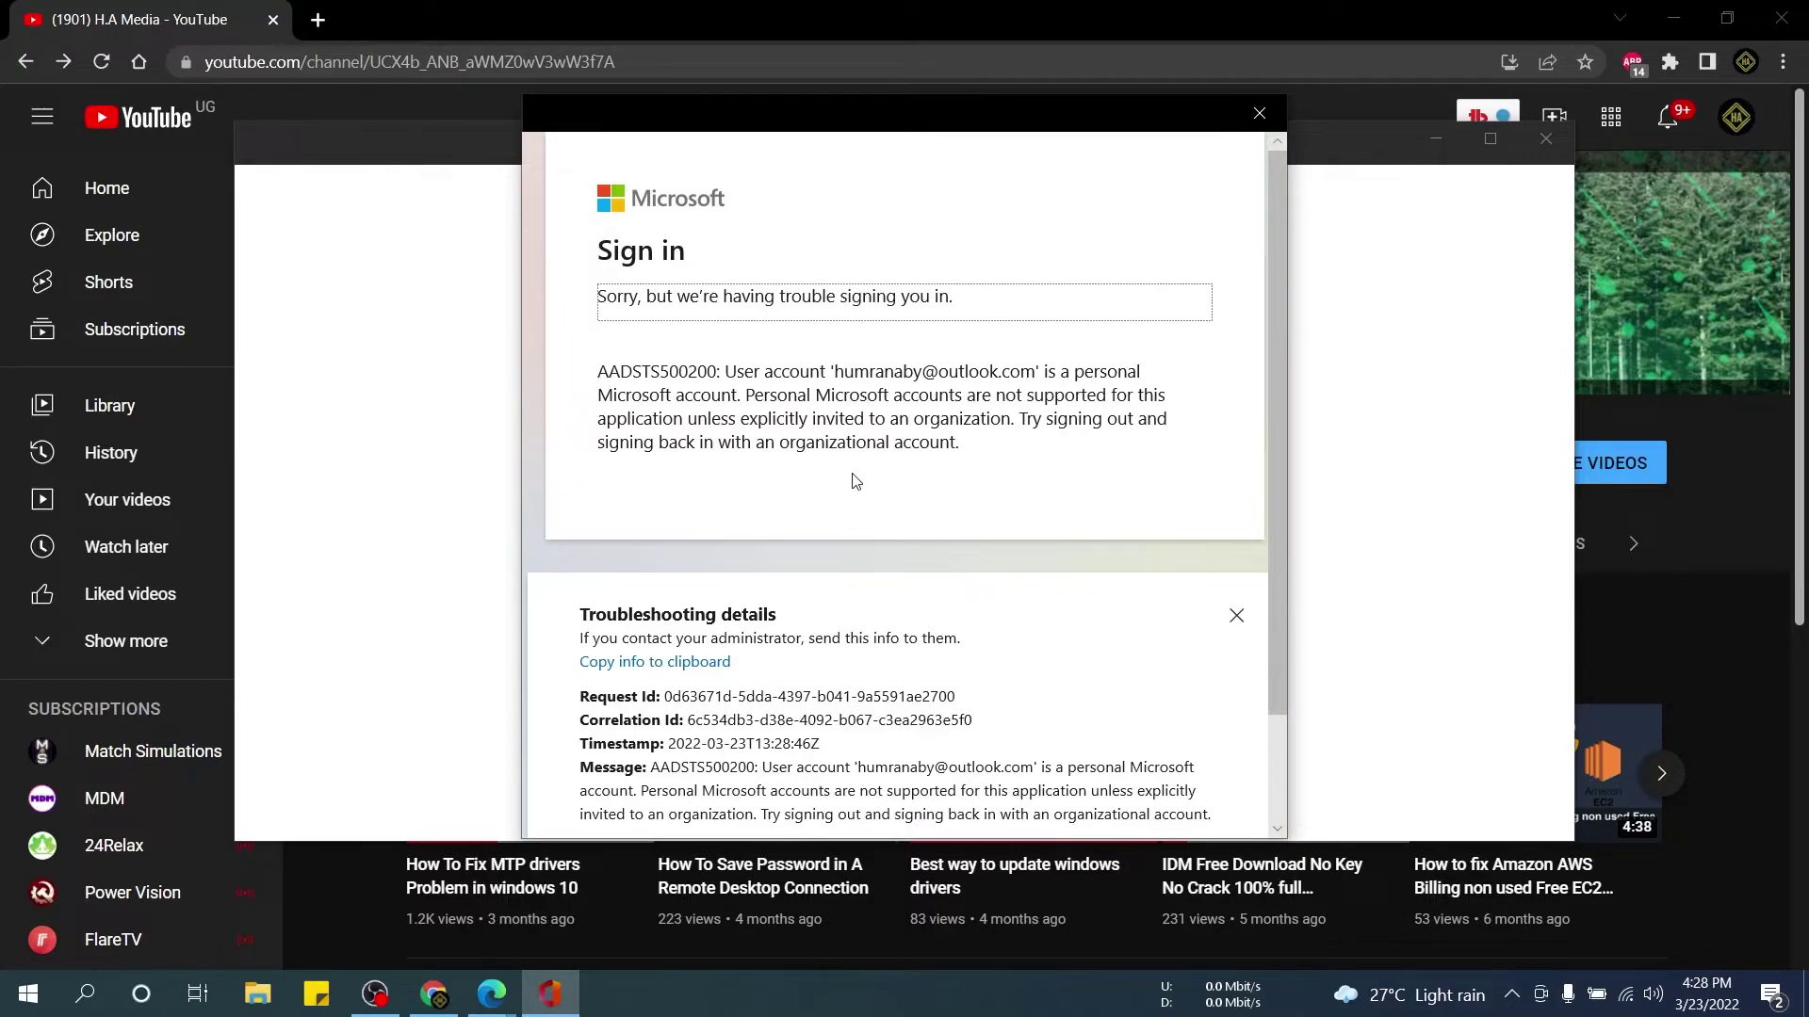
scroll(882, 685, "down", 3)
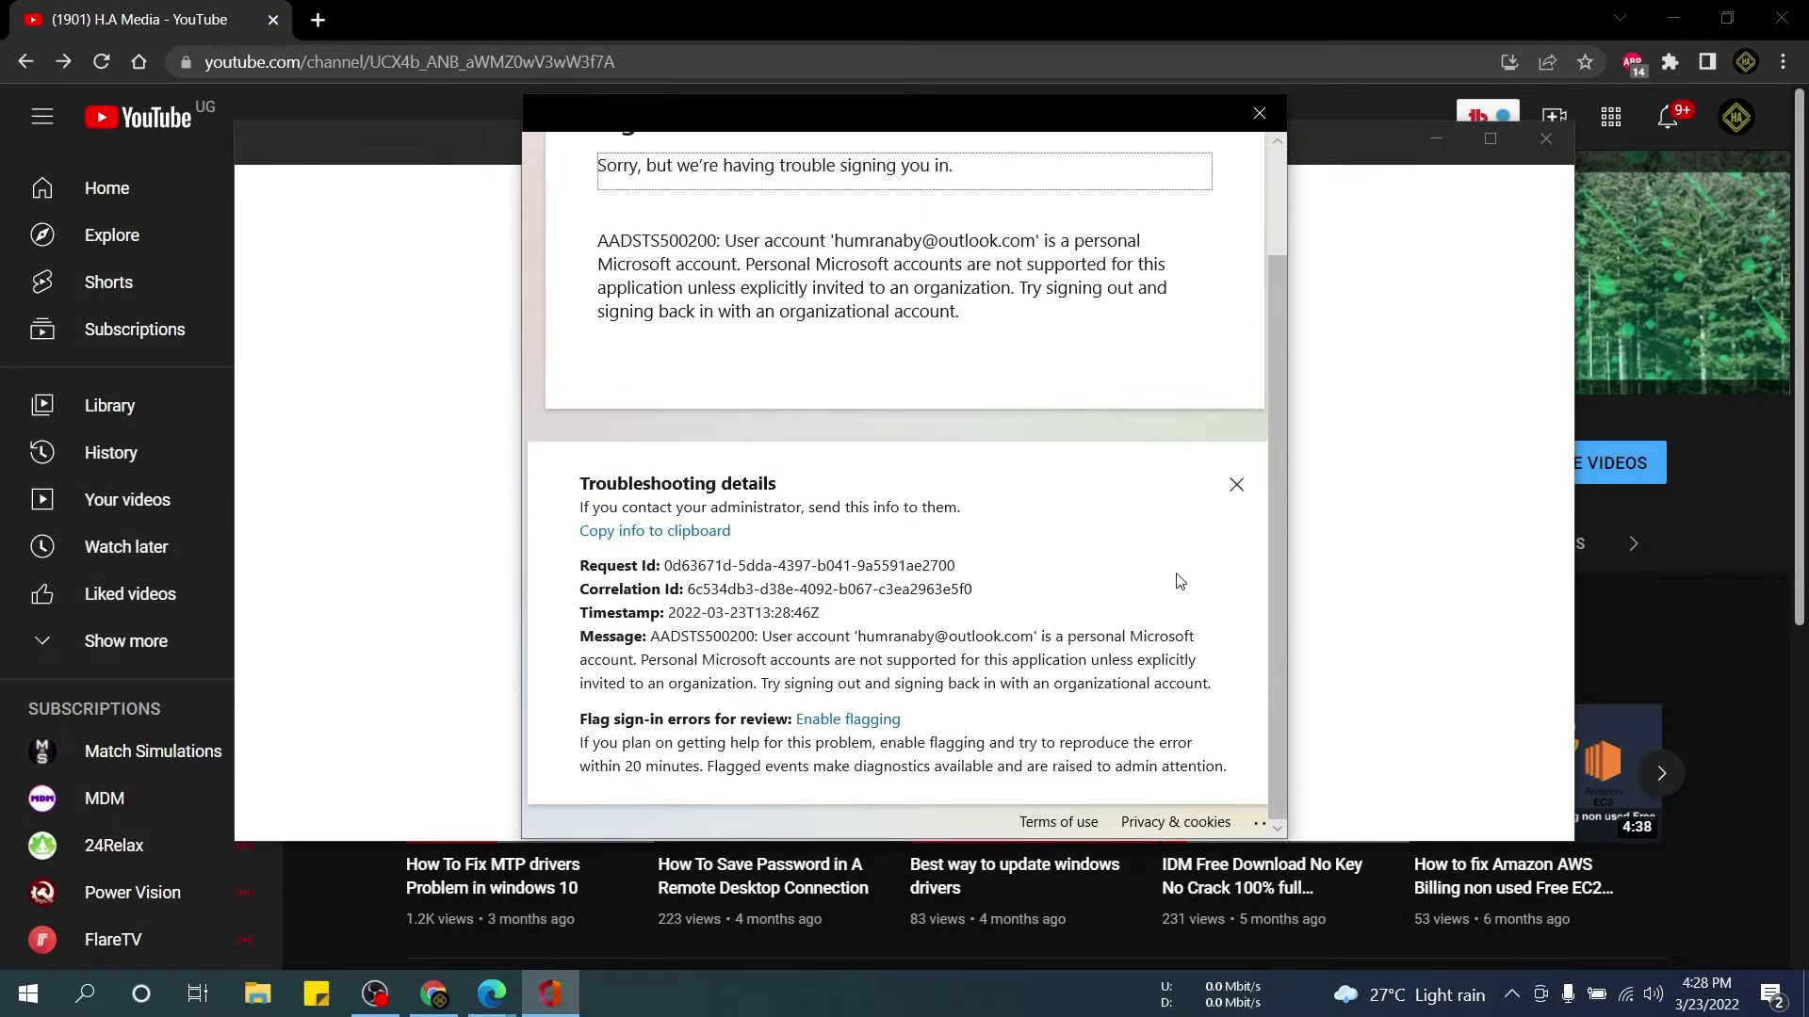
left_click(1236, 484)
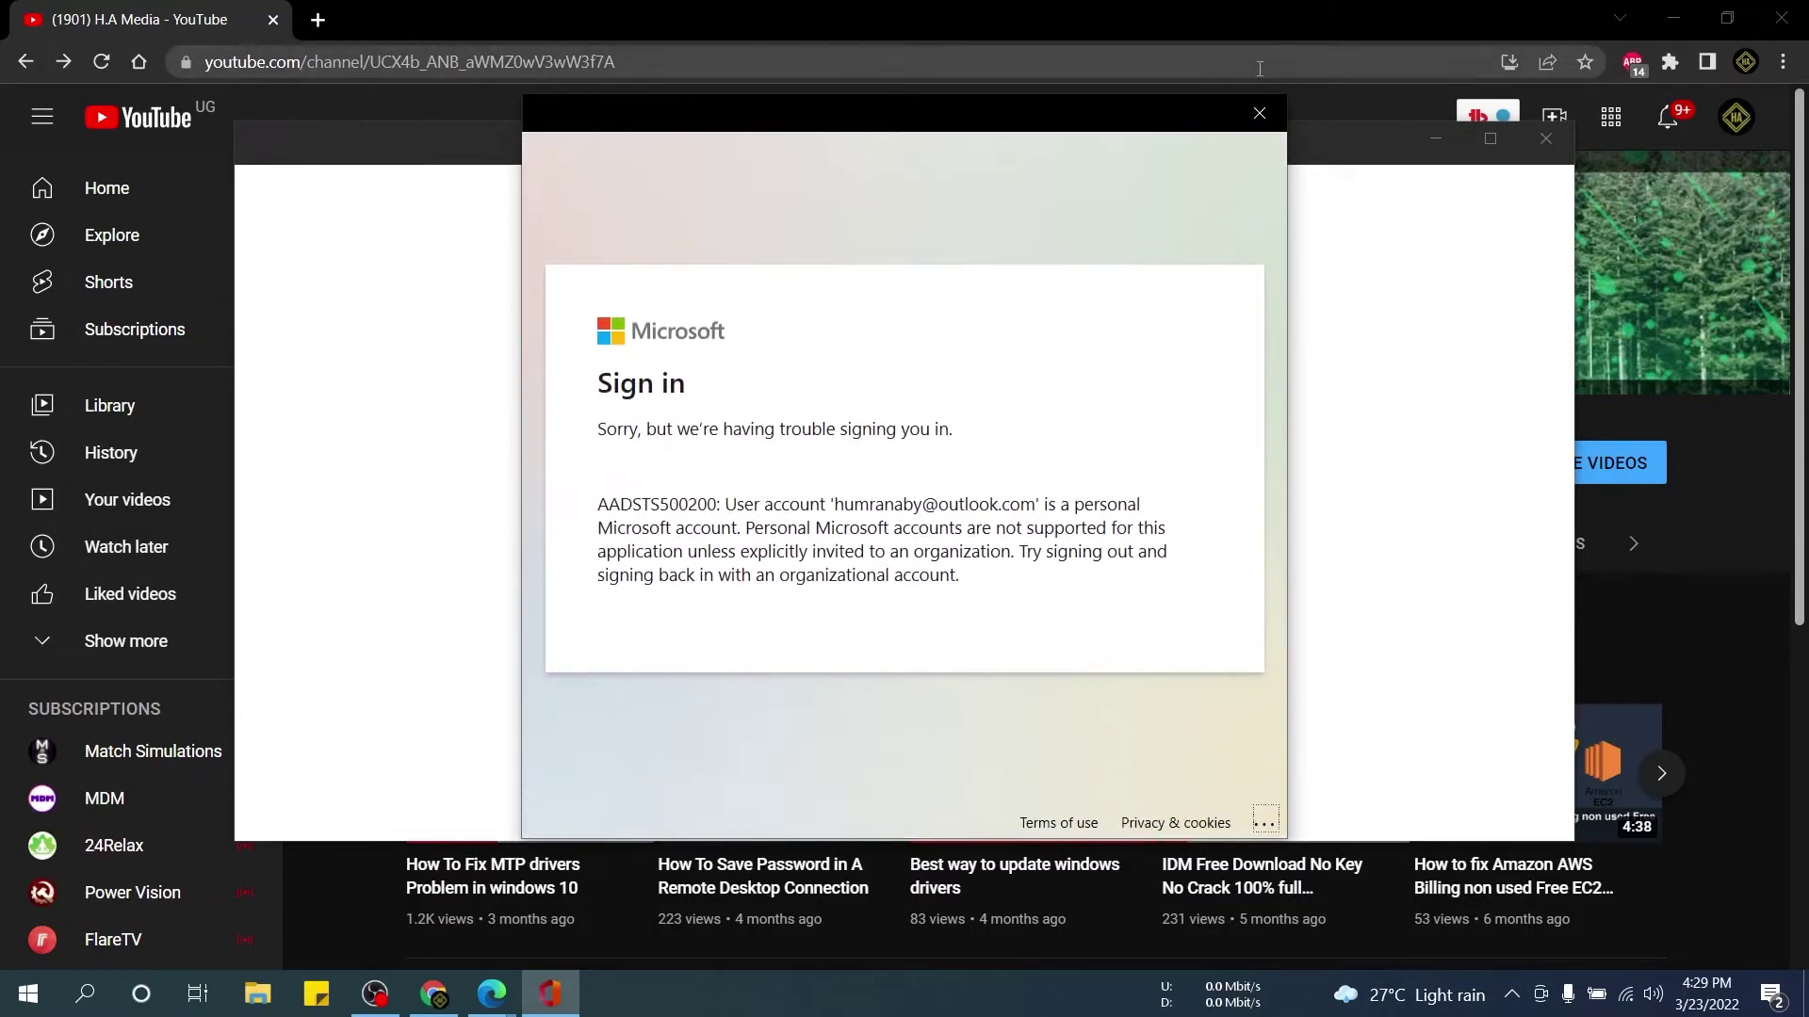
Close the sign-in error and restart sign-in, choosing a personal Microsoft account.
left_click(1263, 115)
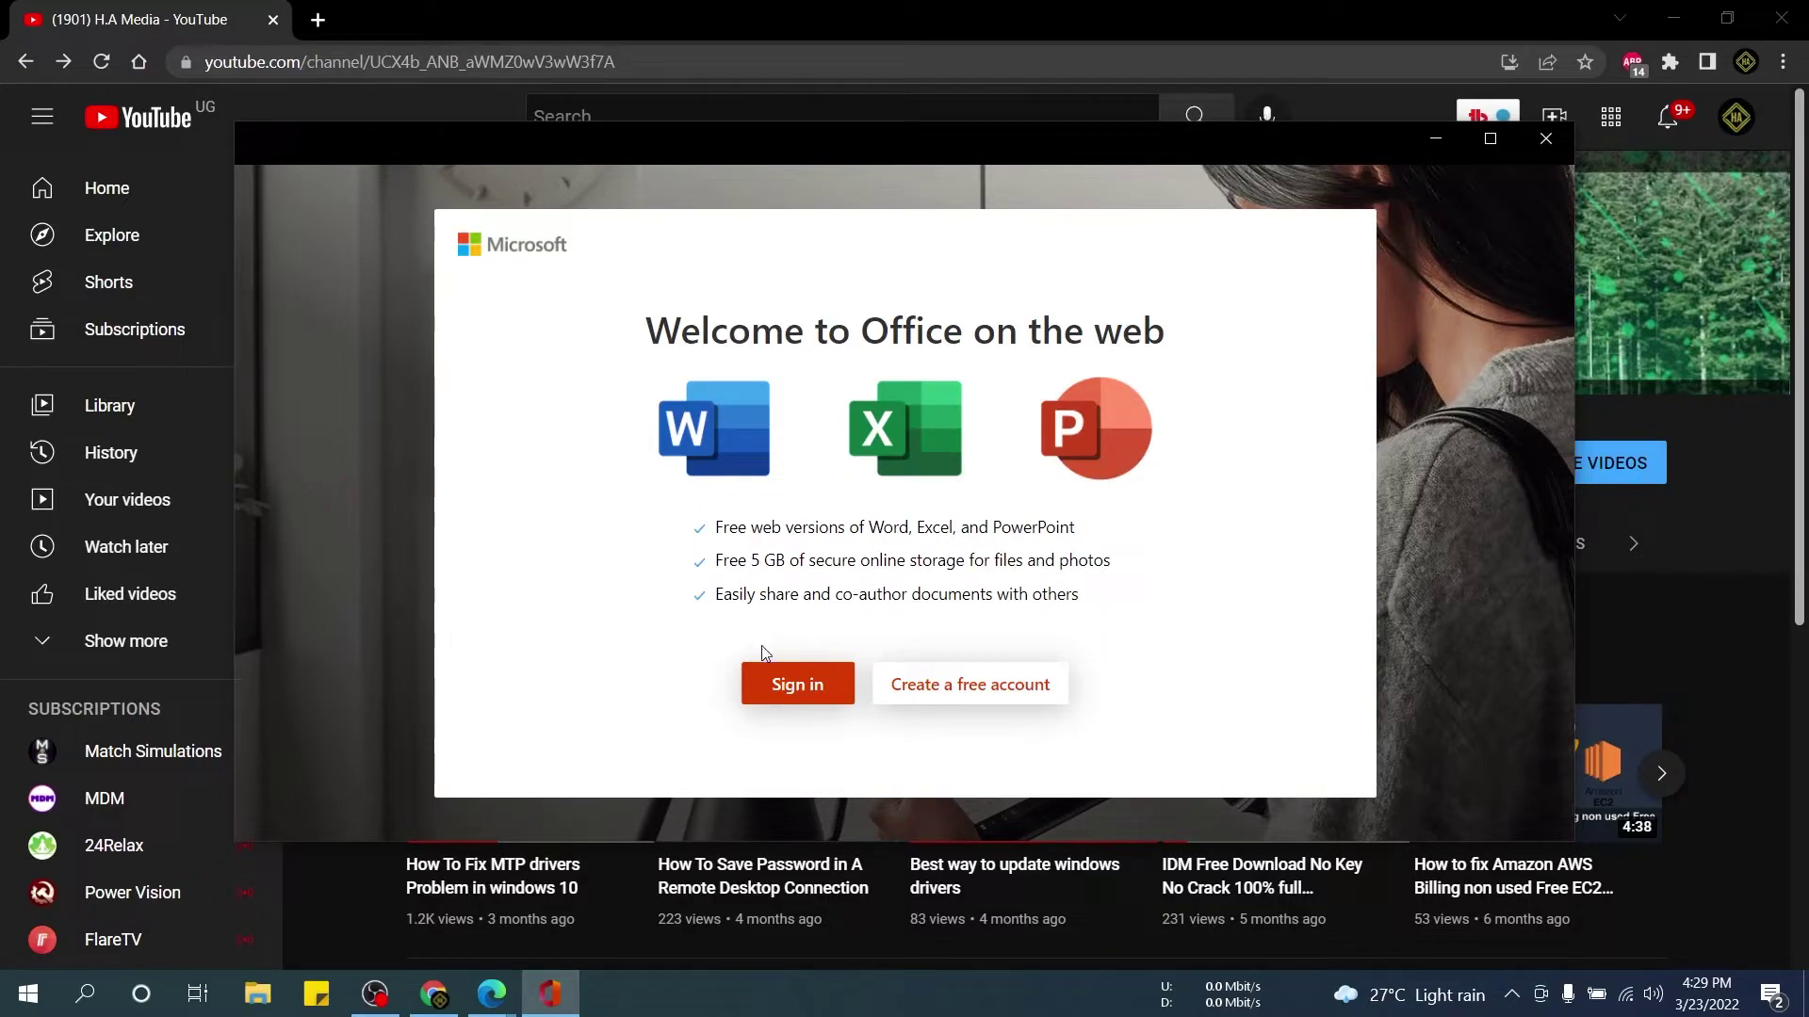
left_click(801, 684)
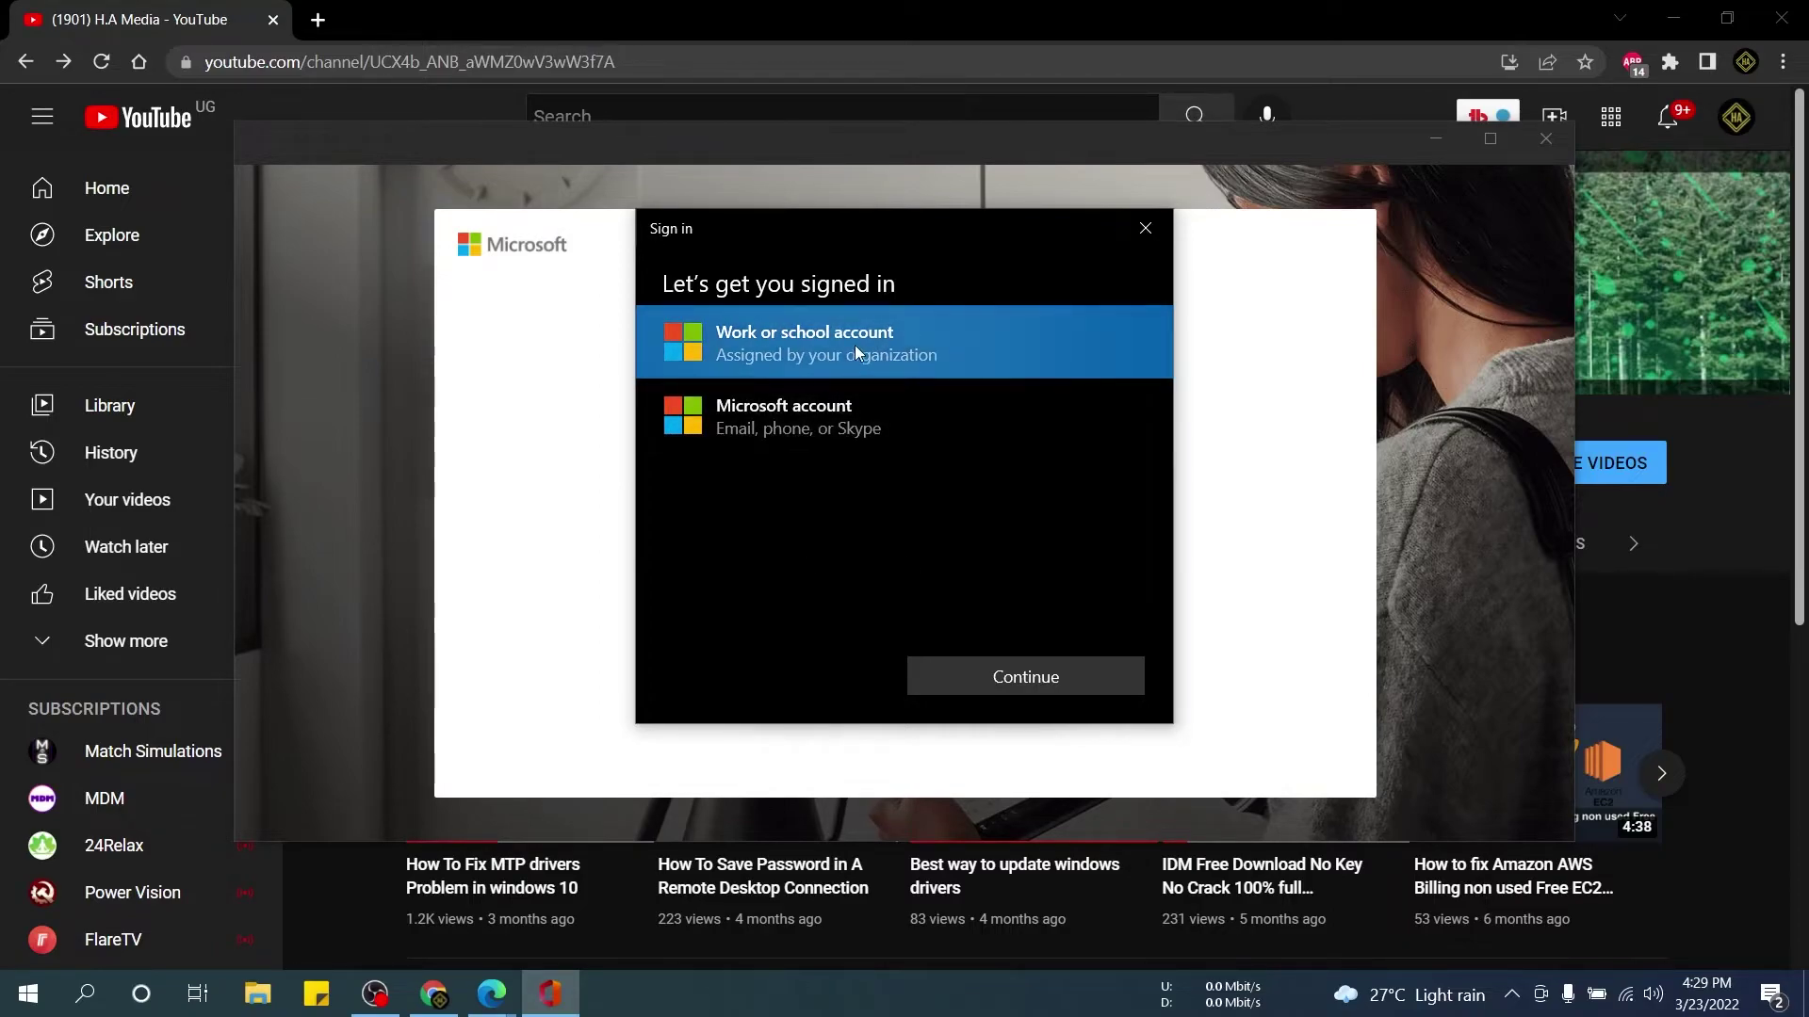
left_click(794, 422)
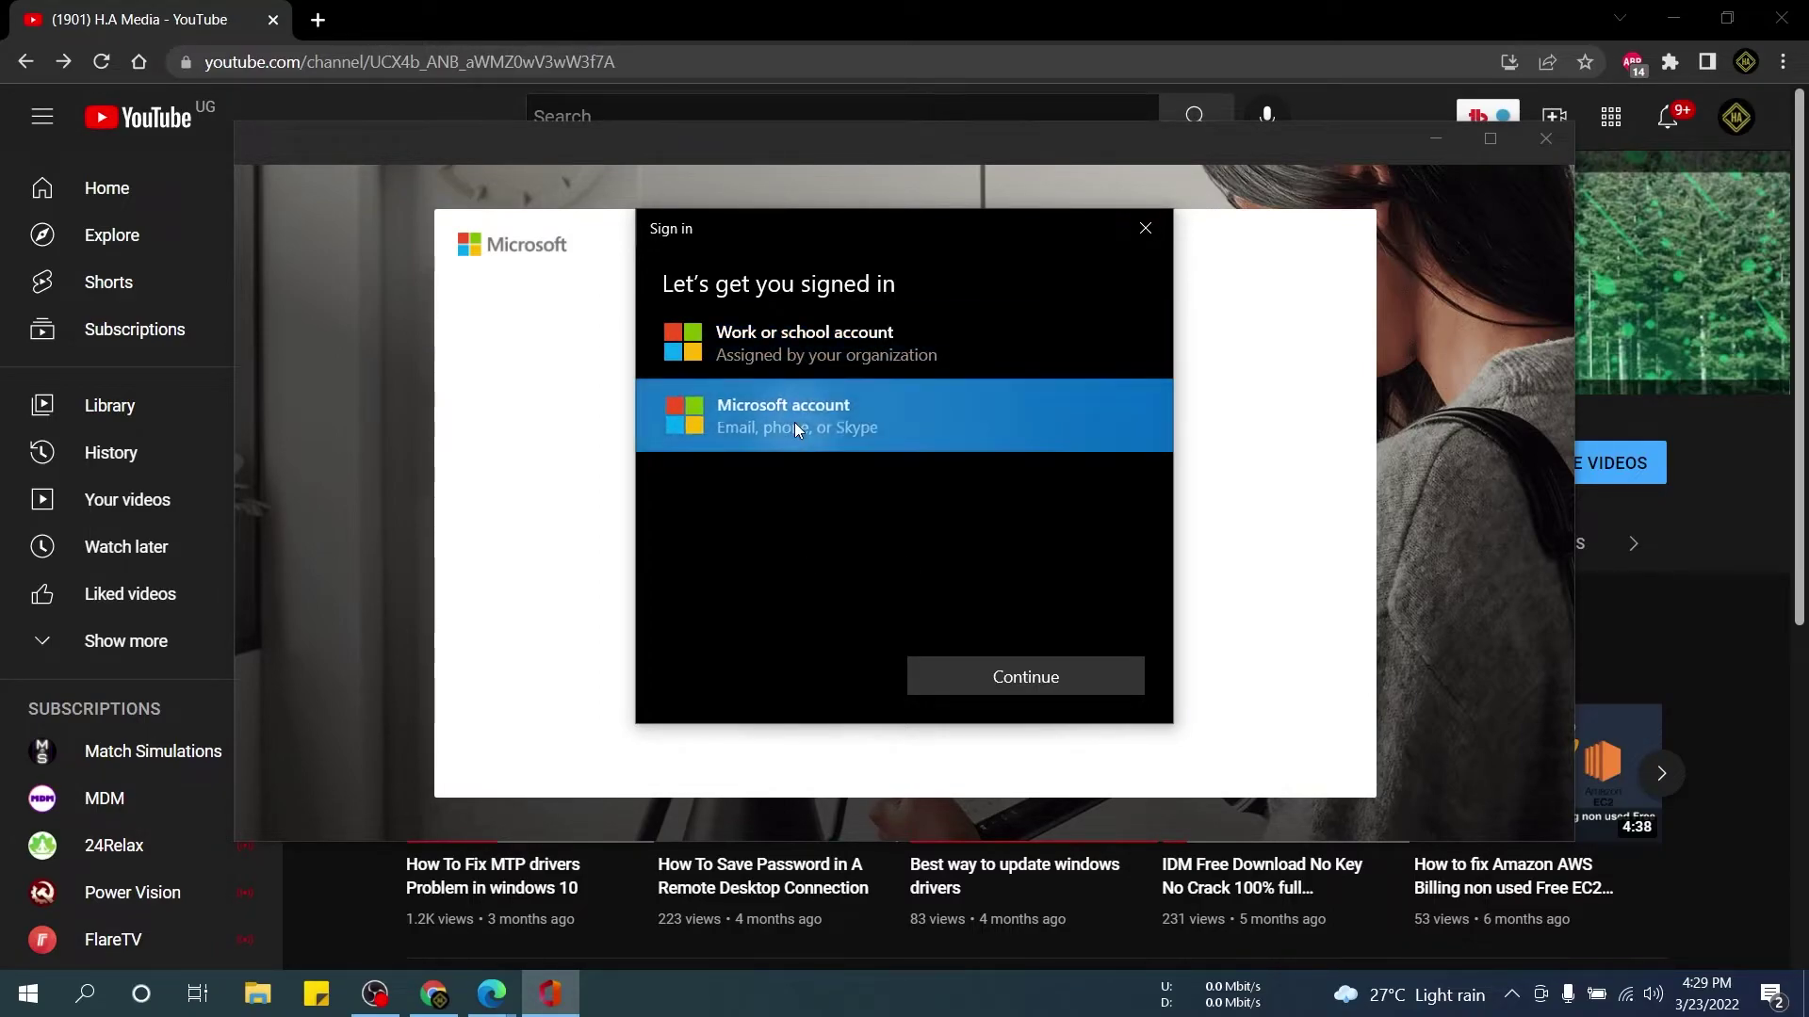
left_click(1010, 687)
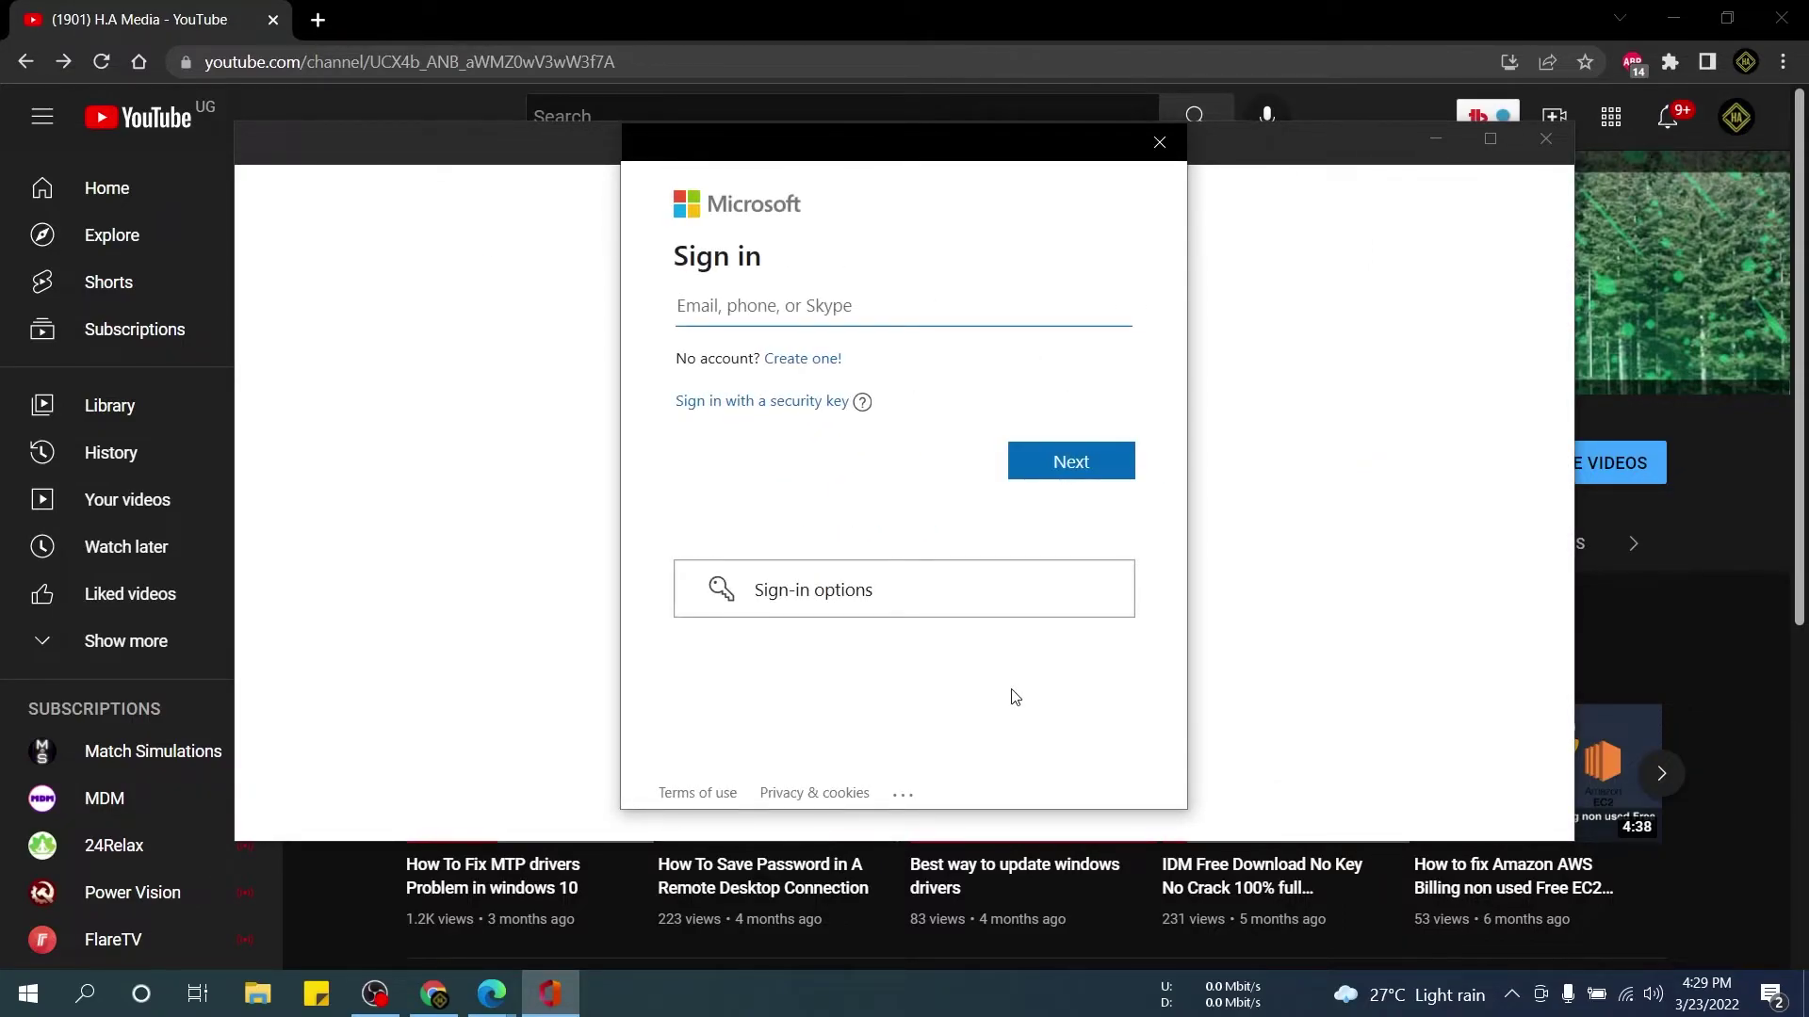
Sign in with a different Outlook email address and its password.
left_click(773, 274)
left_click(866, 314)
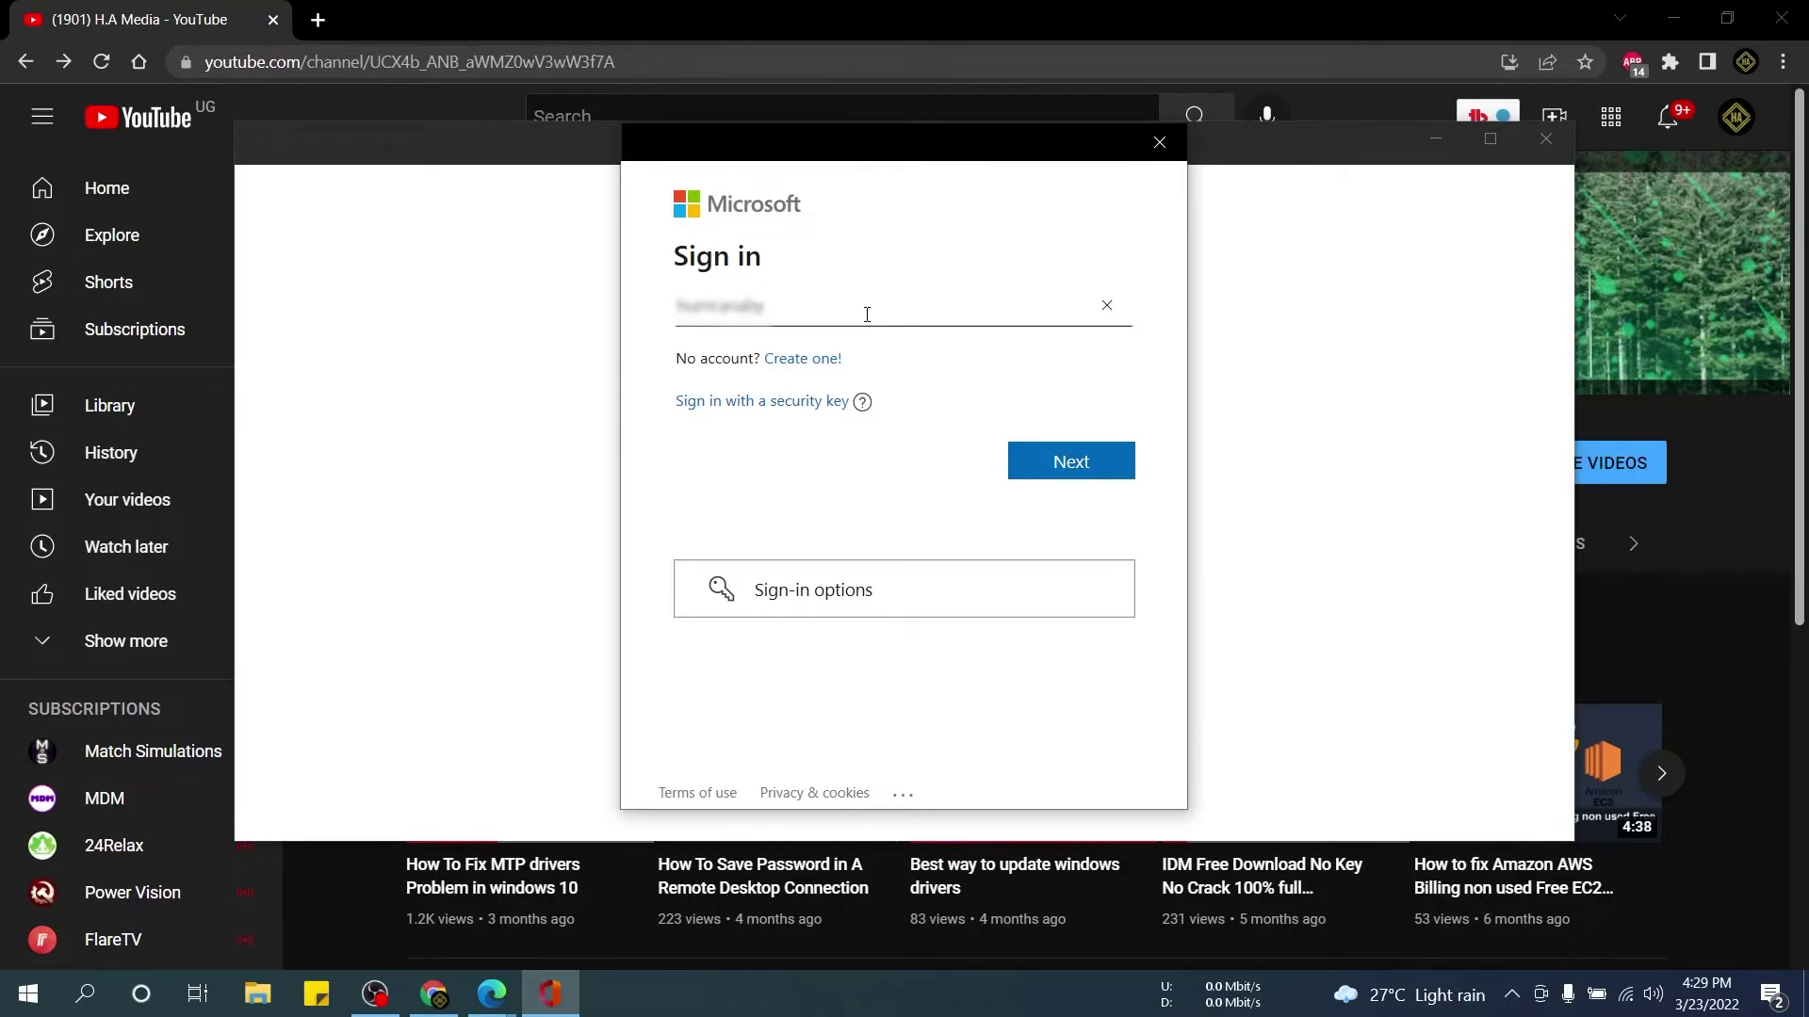
left_click(1059, 459)
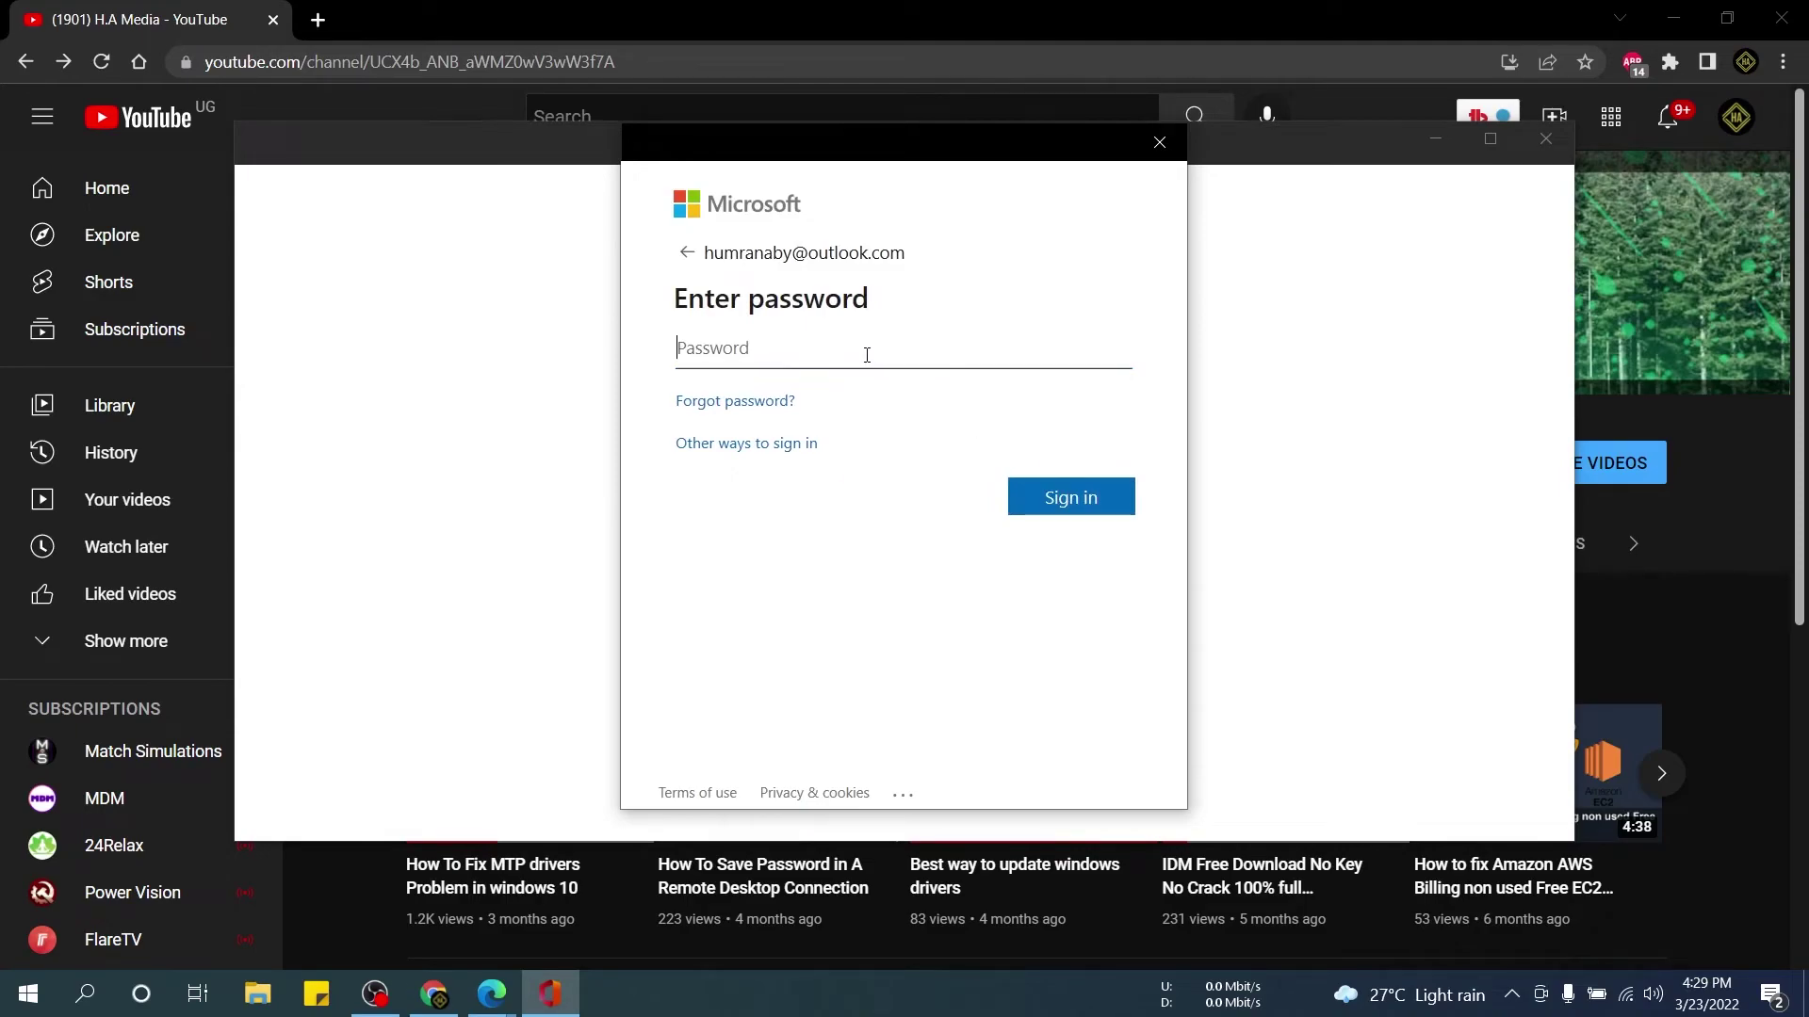
type("••••••••••")
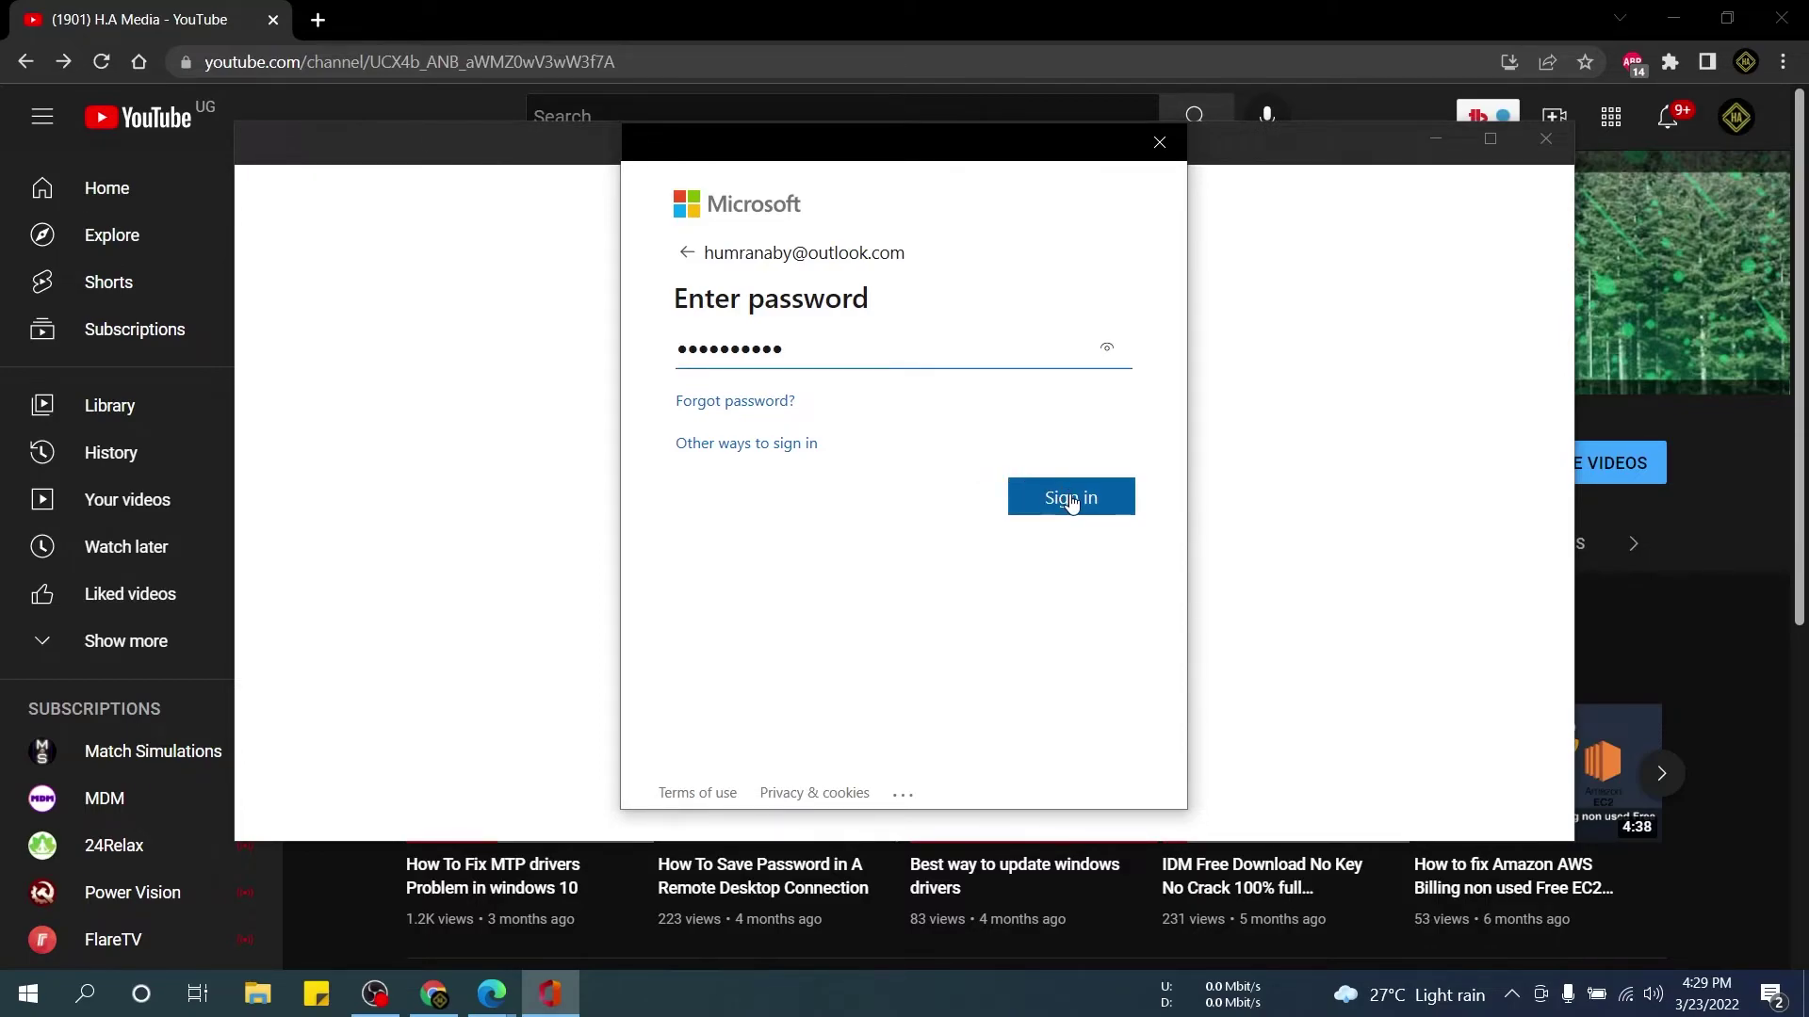
left_click(1066, 497)
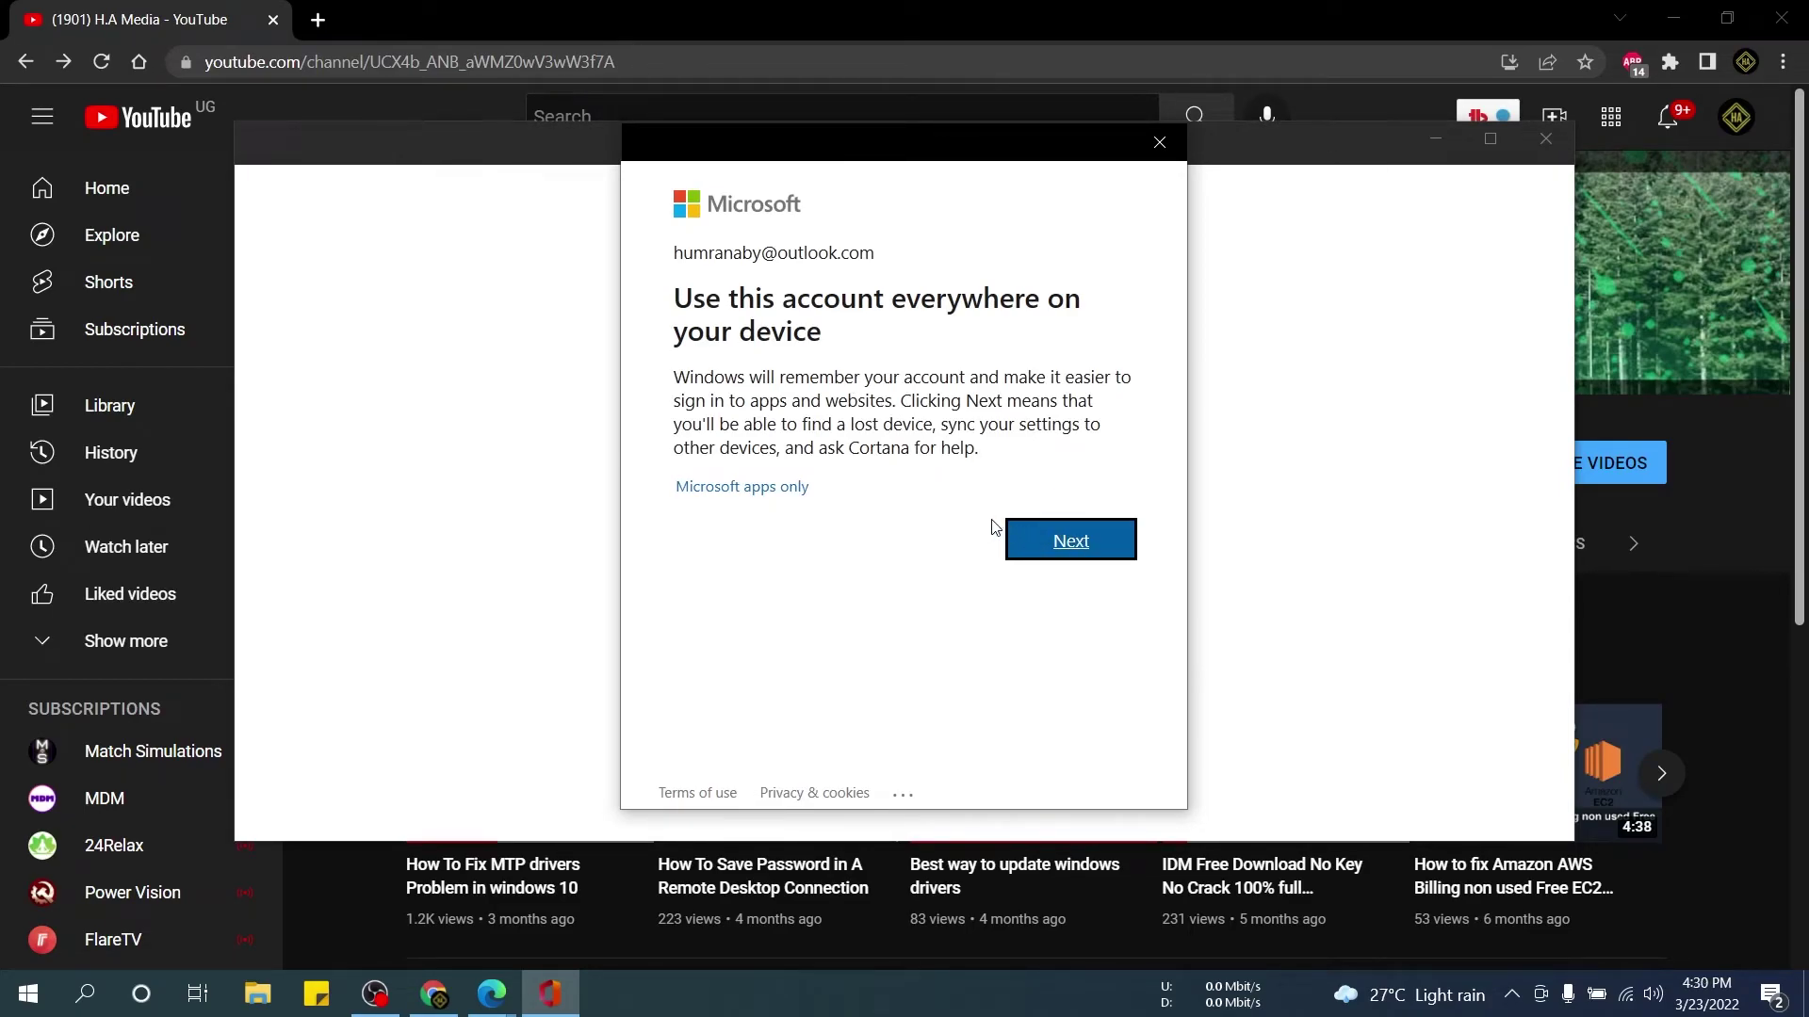
Accept using the account across the device, enlarge the window, and skip the welcome slides and improvements tip.
left_click(1081, 540)
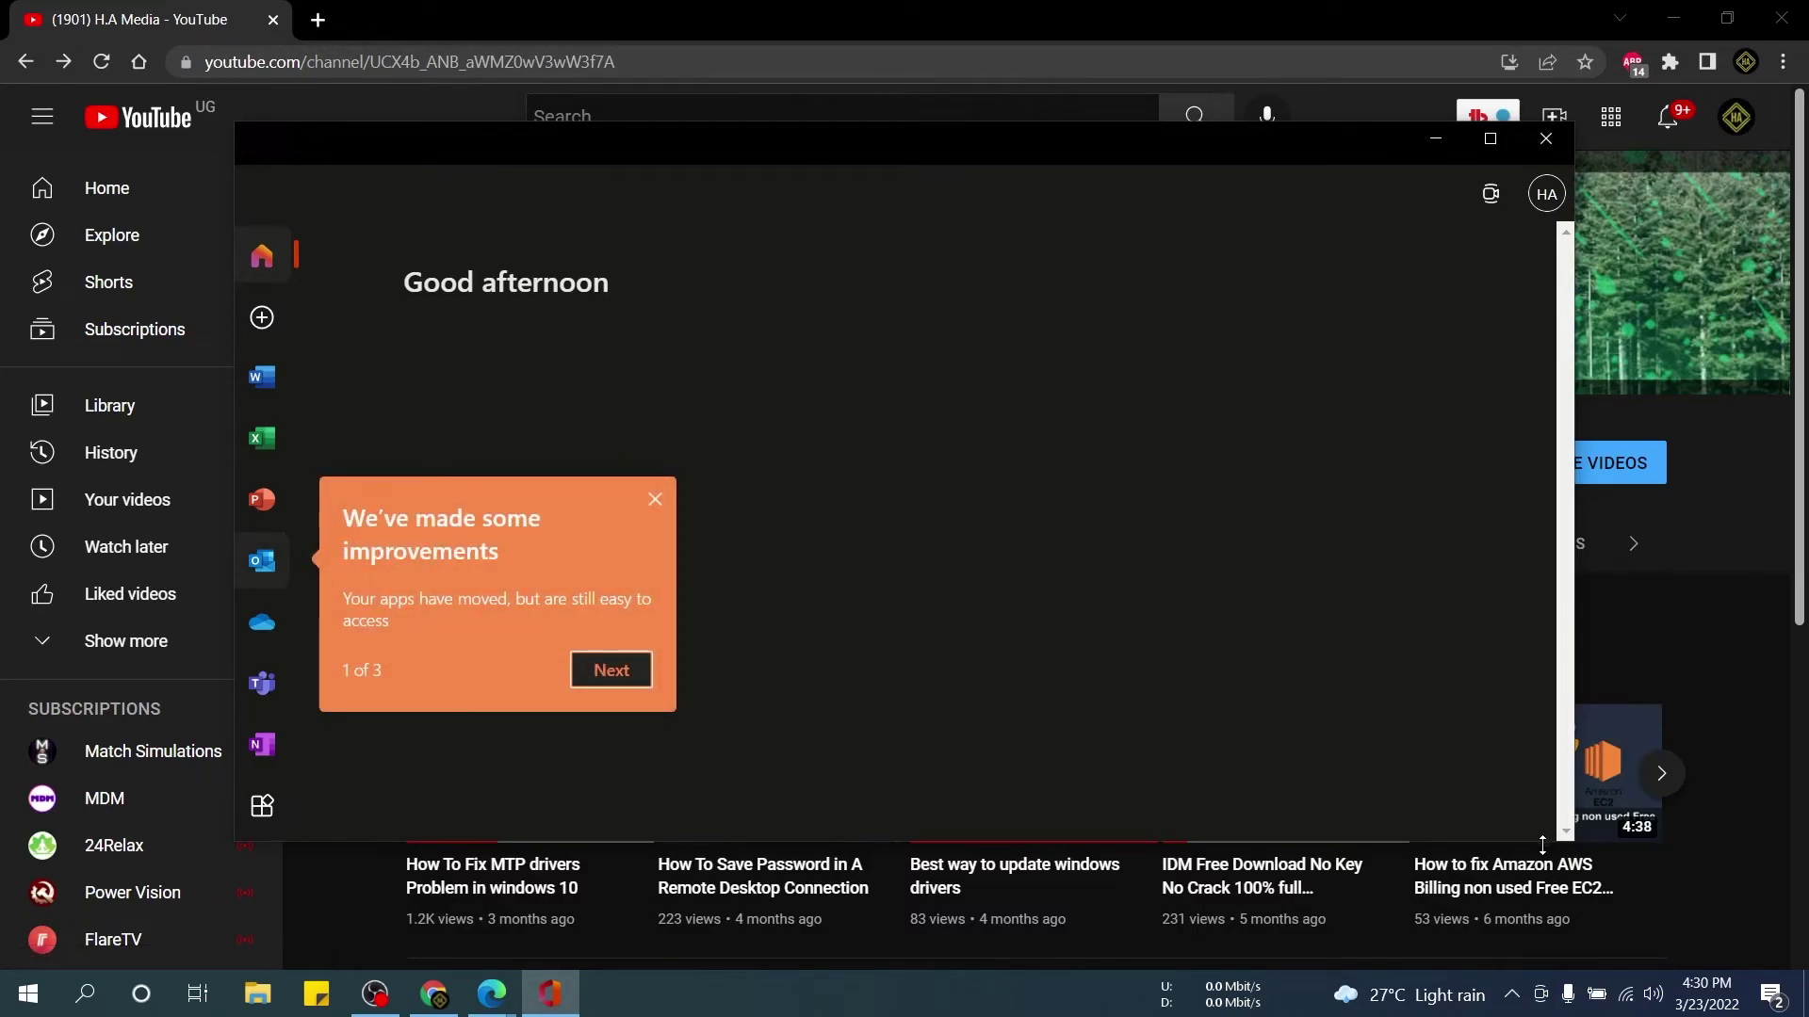
left_click_drag(1546, 843, 1545, 930)
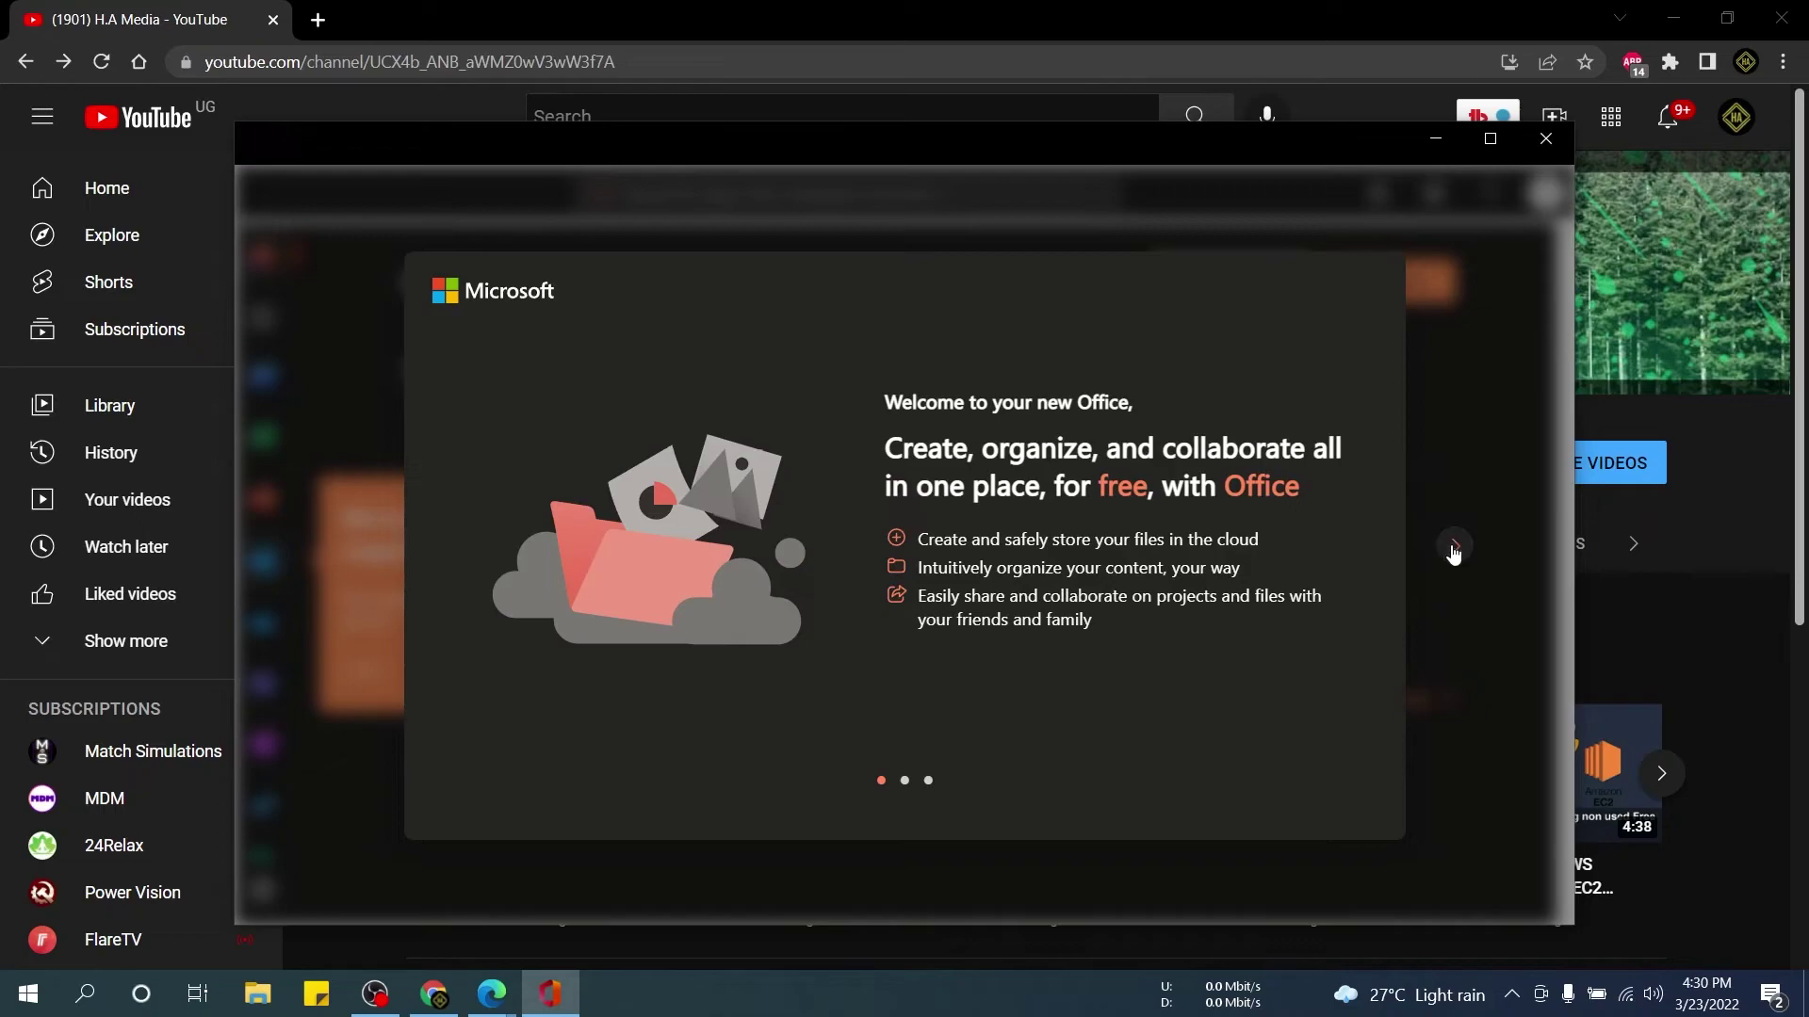
left_click(1455, 546)
left_click(1454, 551)
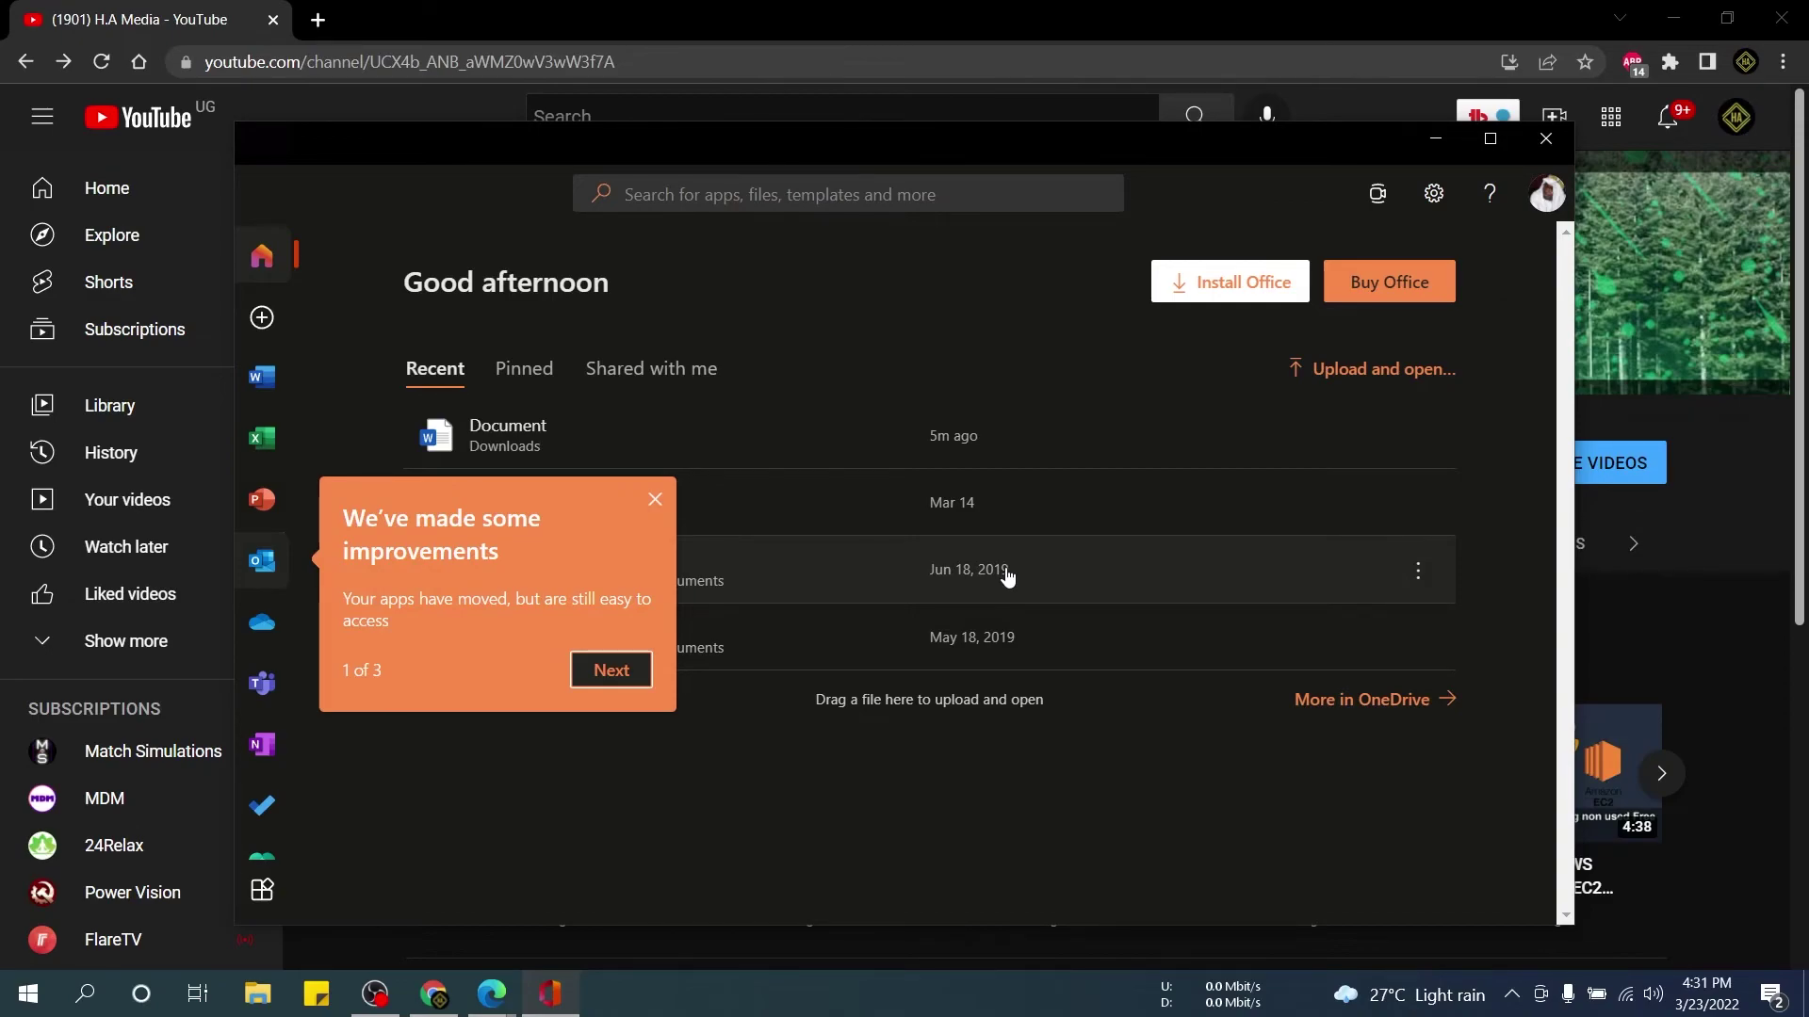
left_click(654, 499)
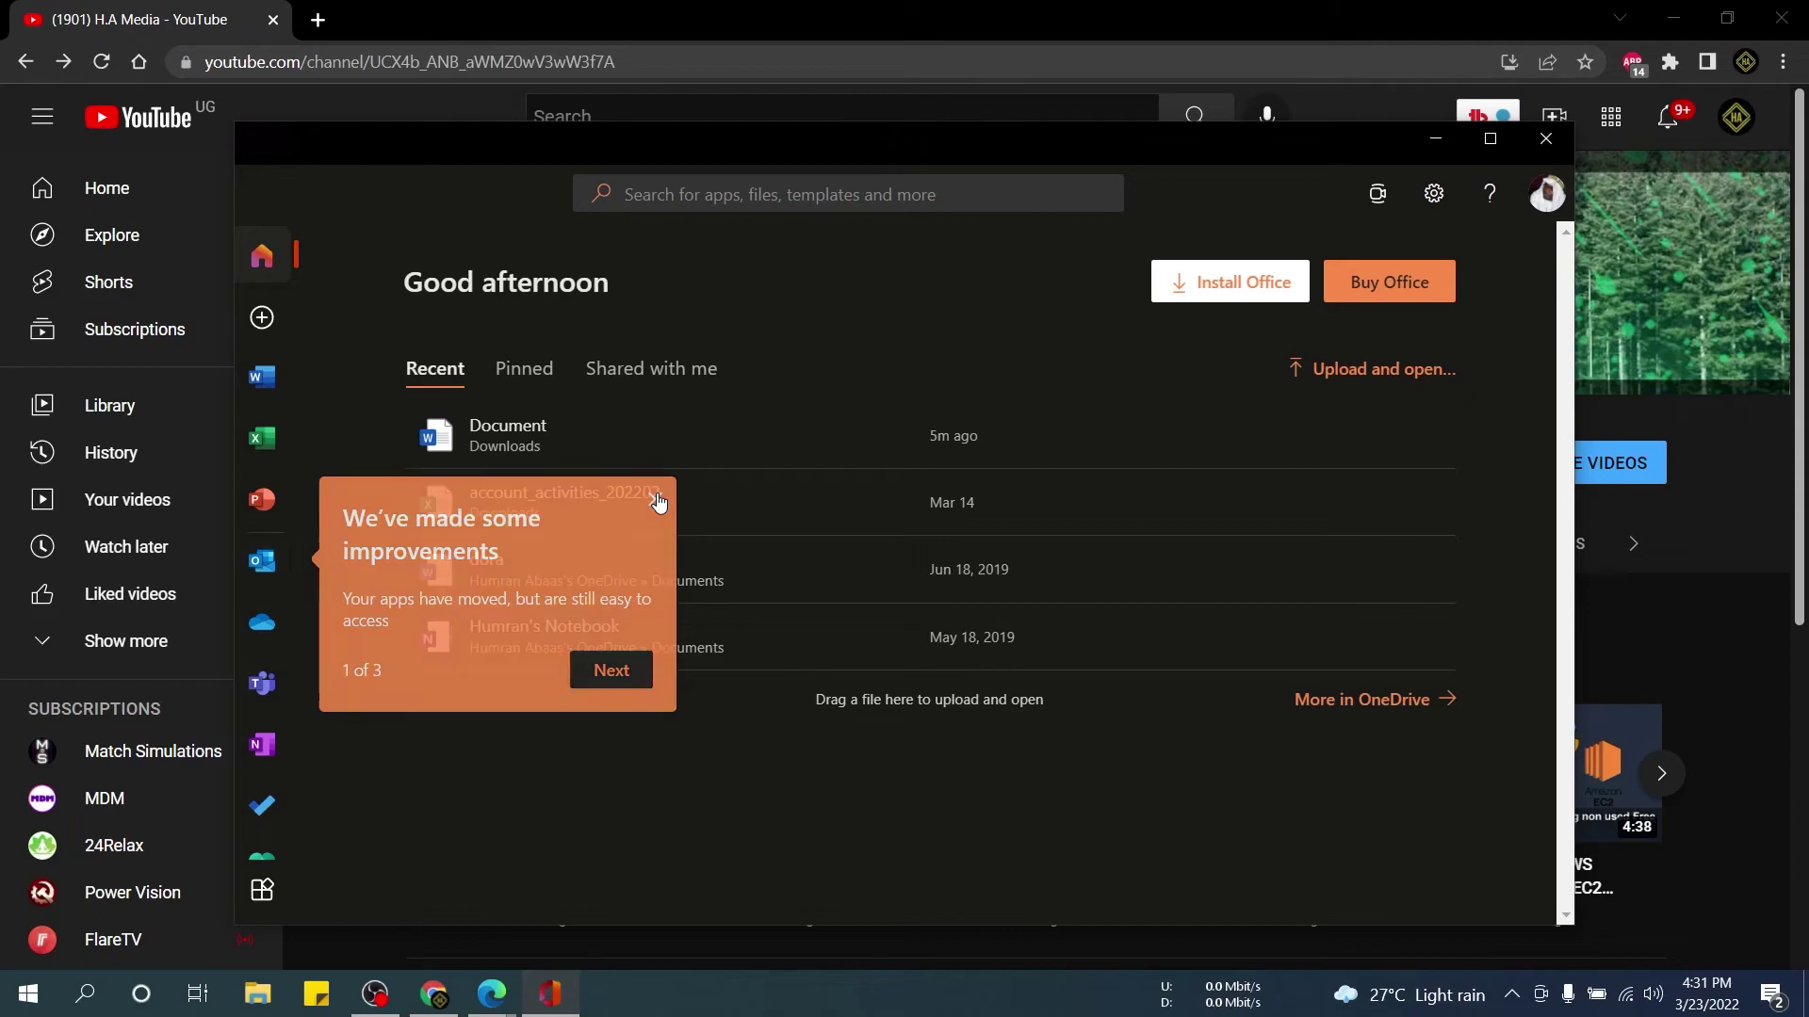
left_click(1491, 139)
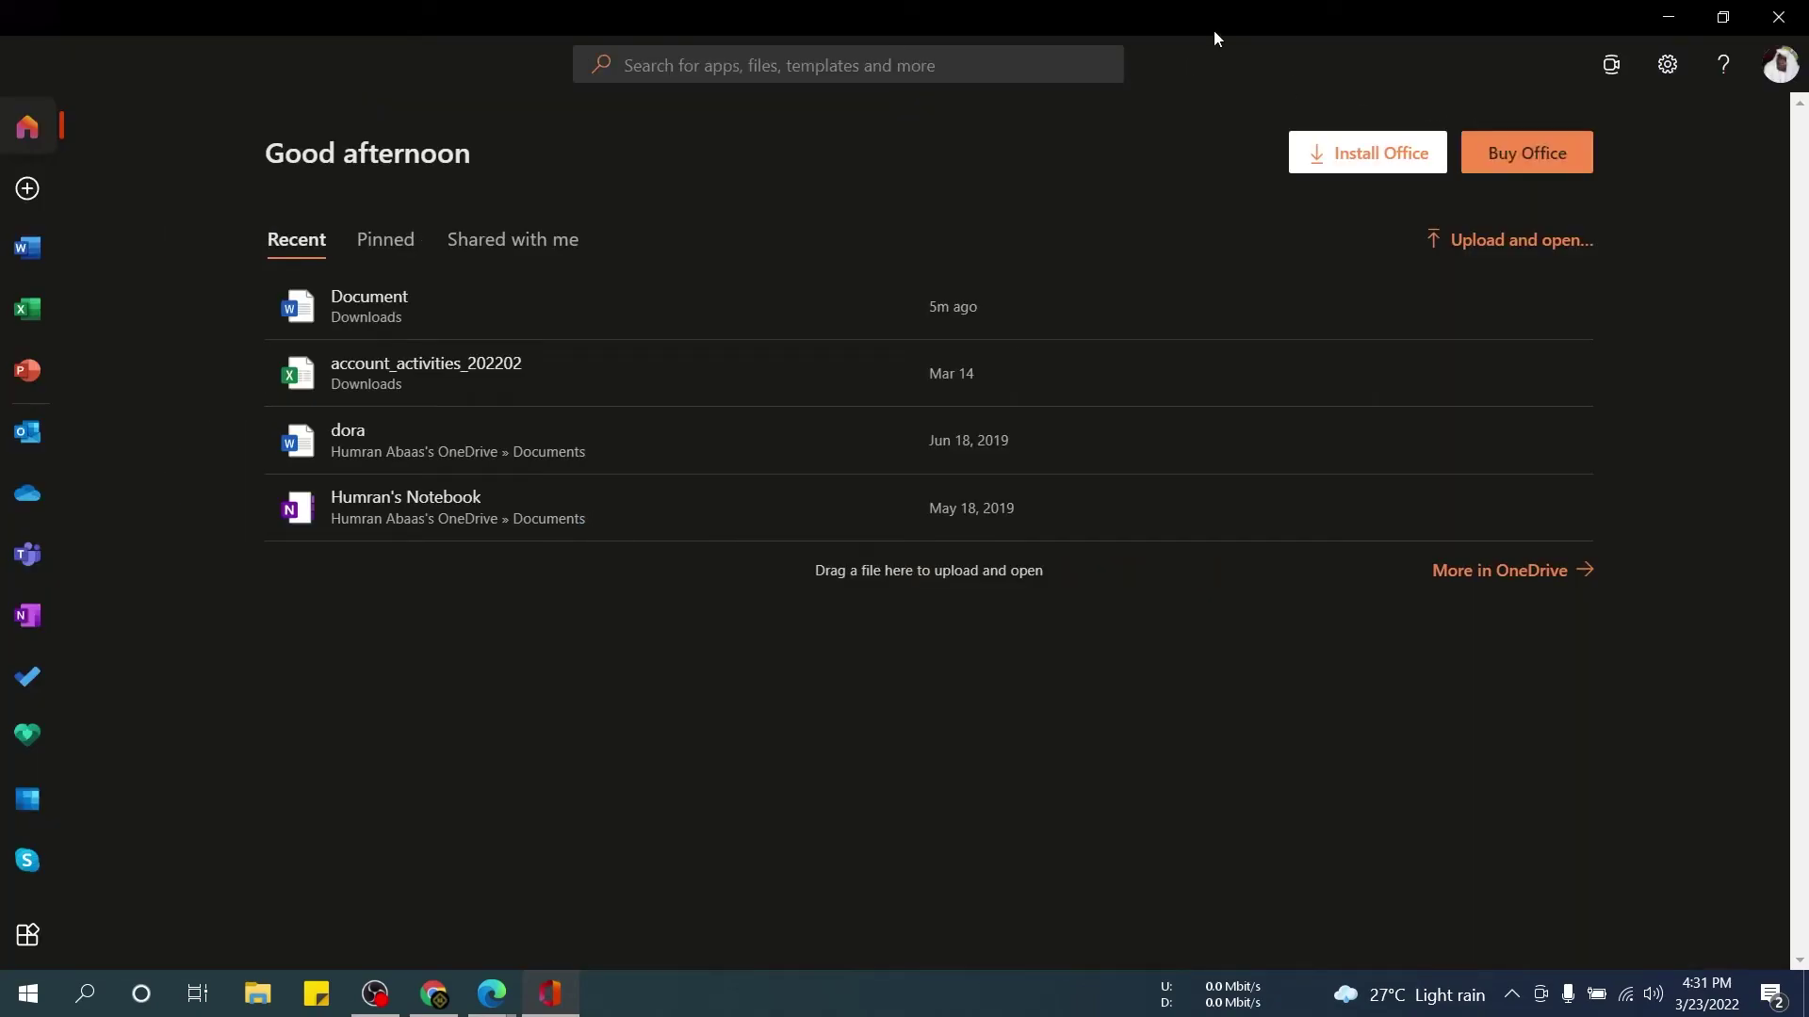
left_click_drag(1217, 20, 907, 130)
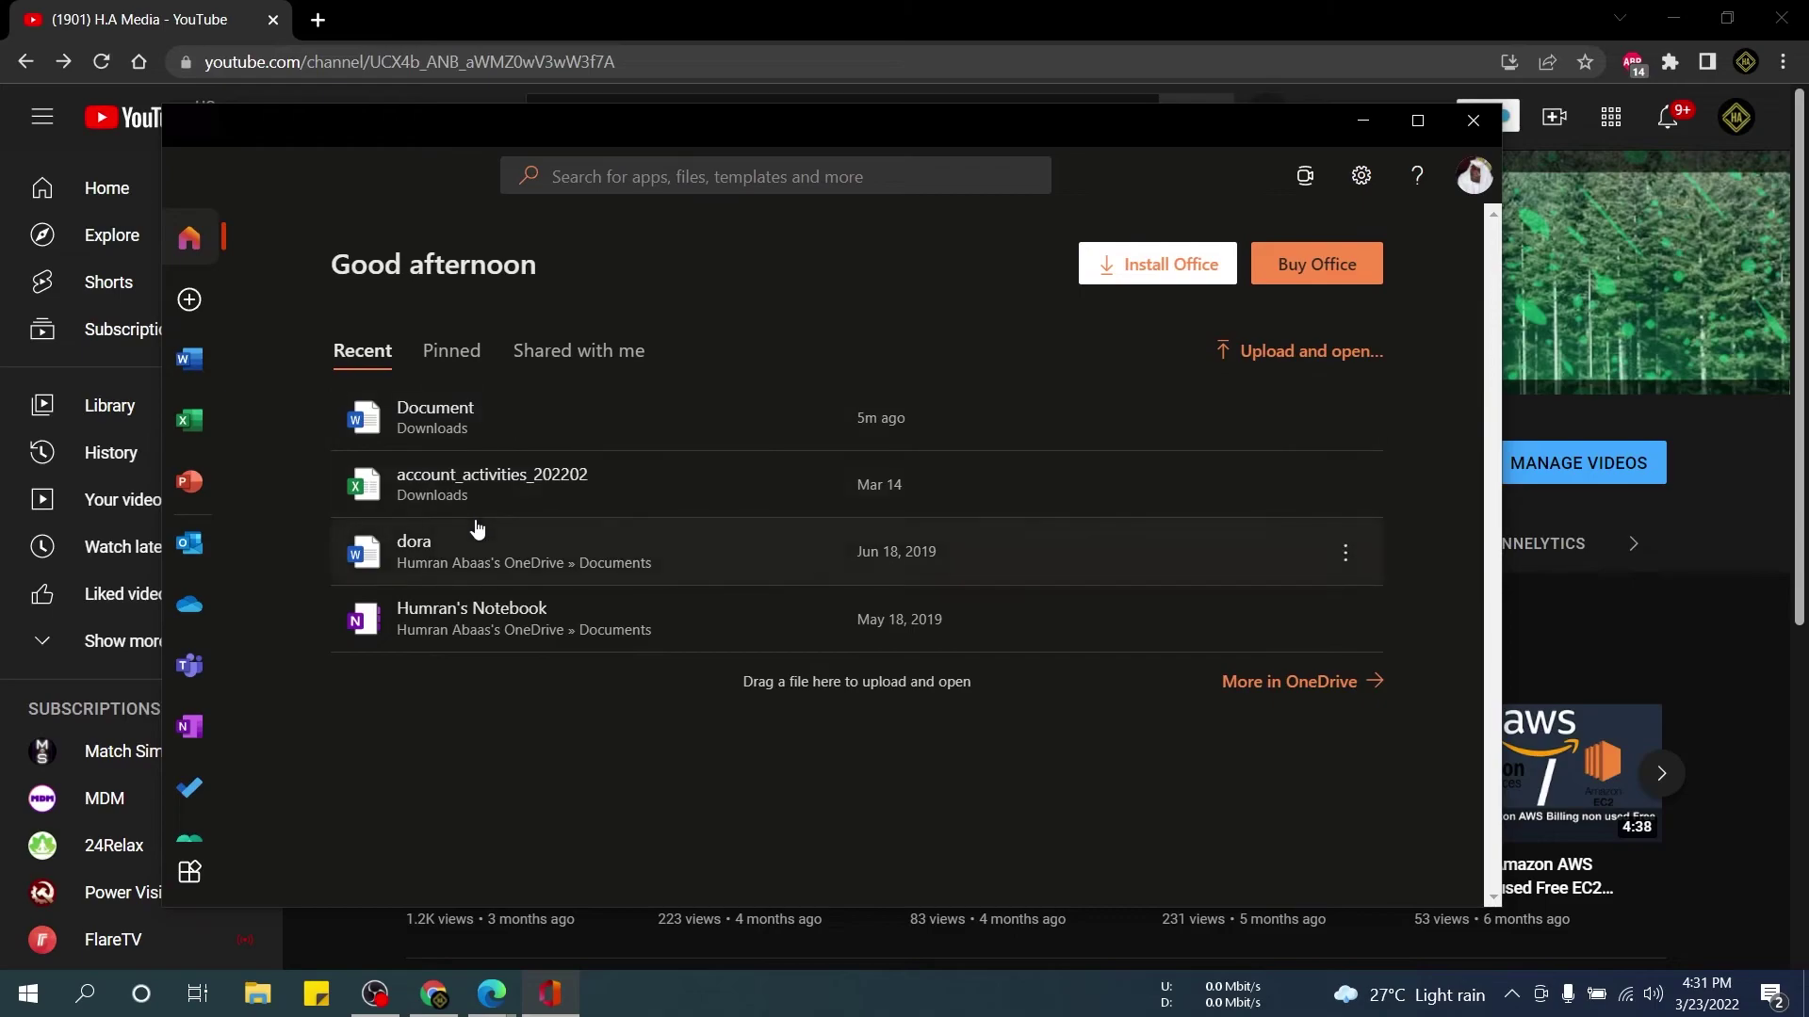